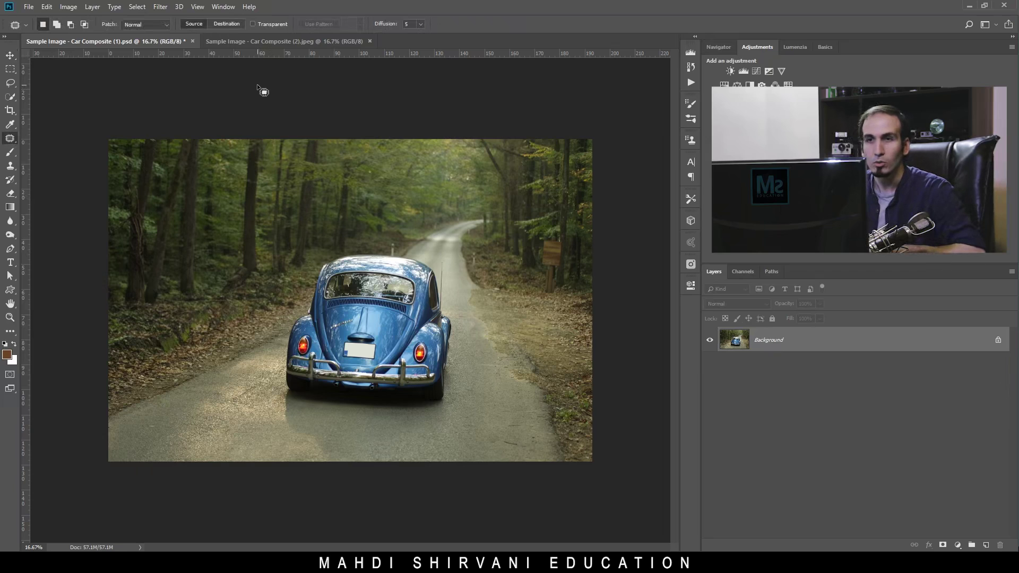
Compare the blue car photo with the dark forest road photo by switching between the two open documents
left_click(122, 41)
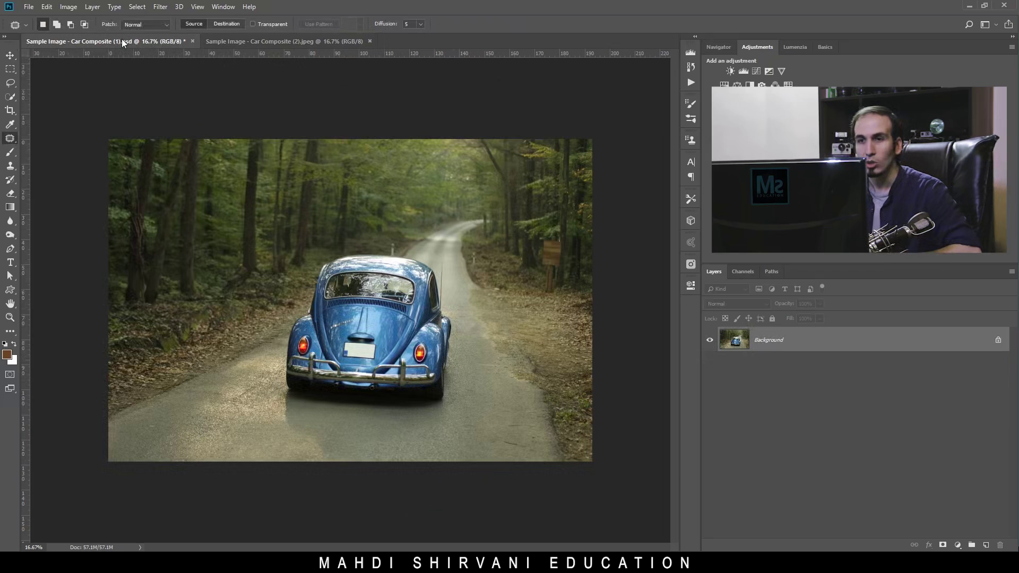
left_click(290, 41)
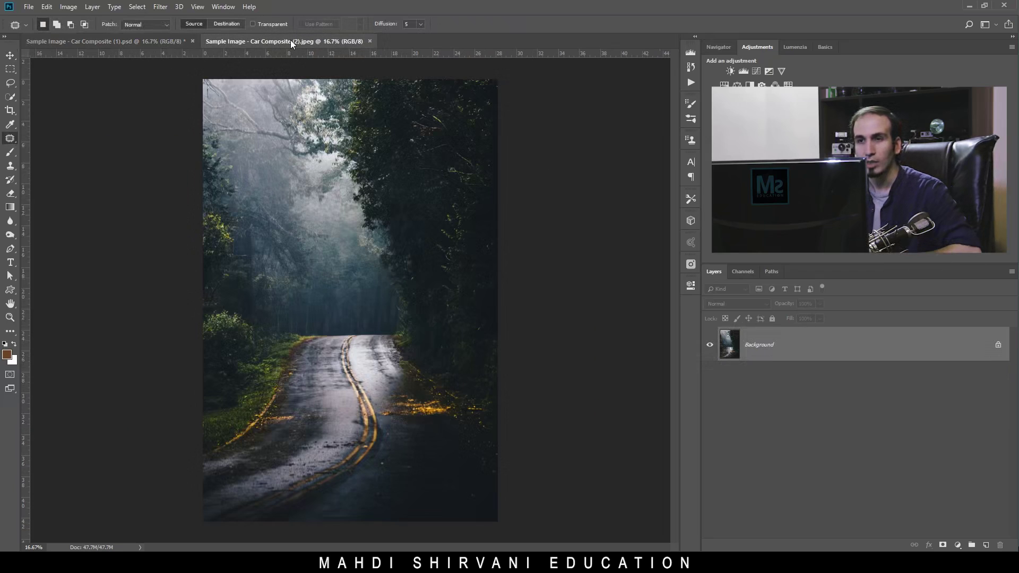
left_click(139, 42)
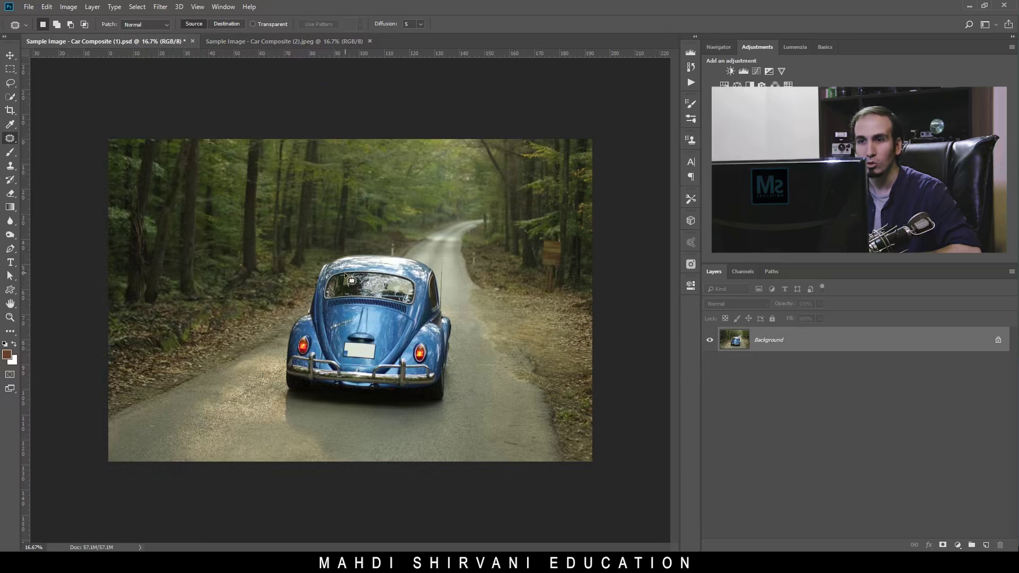
left_click(319, 41)
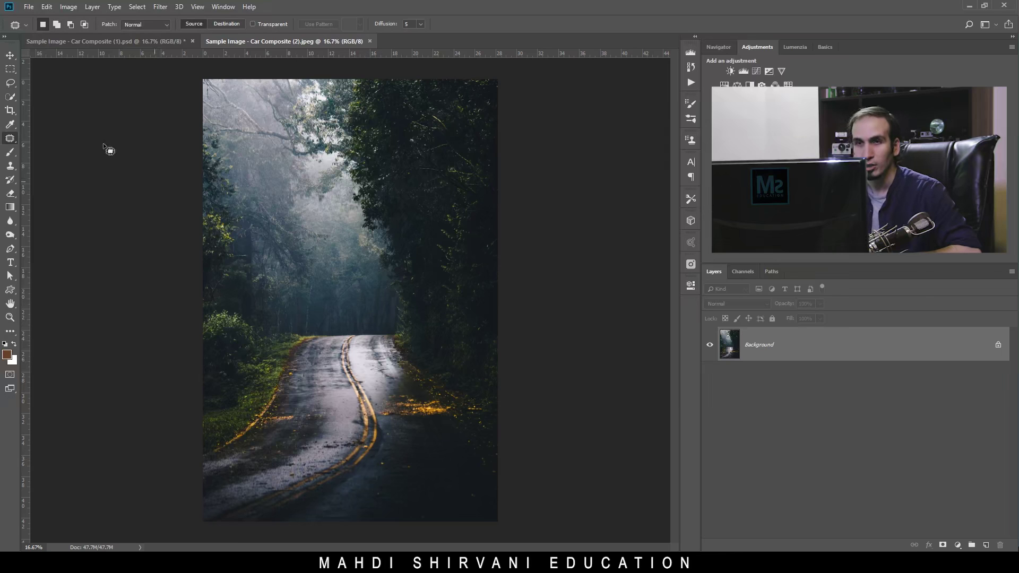
left_click(120, 42)
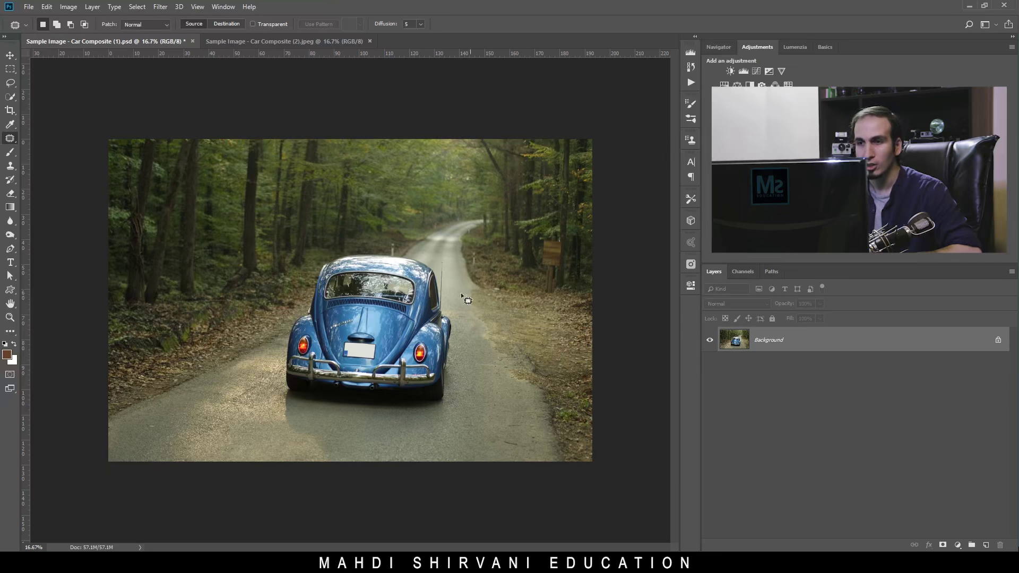
key("ctrl+Tab")
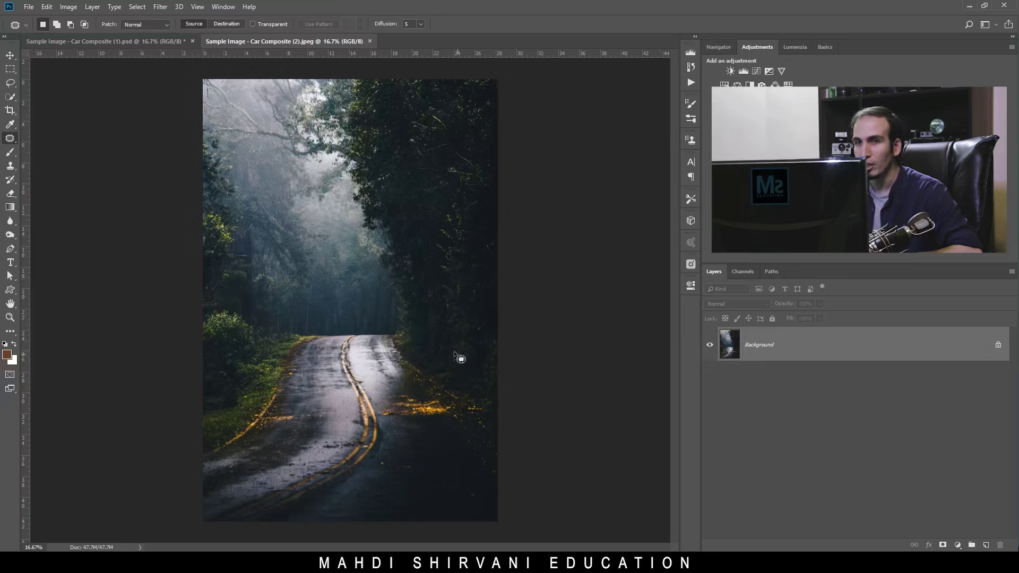
left_click(125, 41)
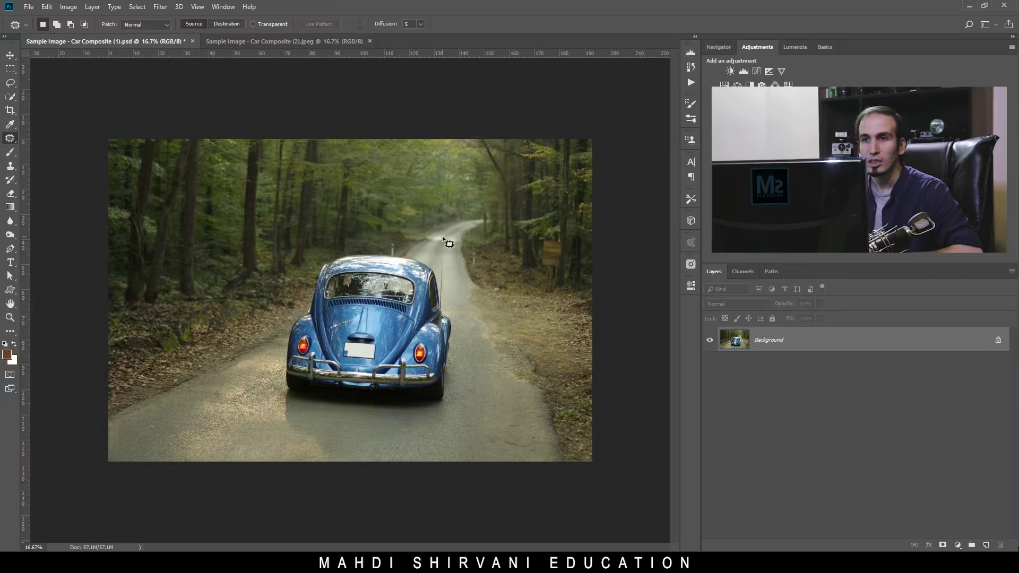
left_click(282, 45)
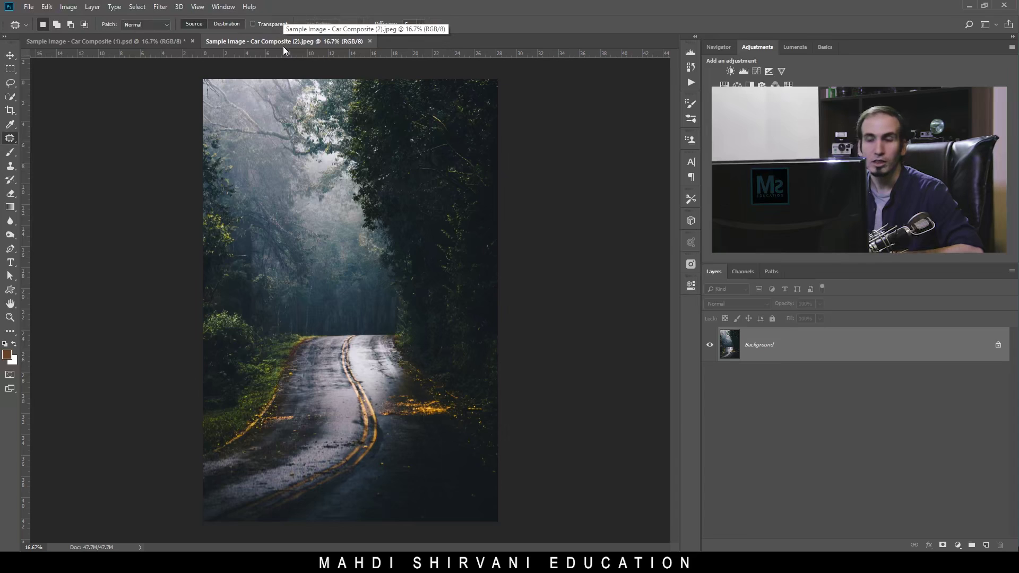
left_click(143, 42)
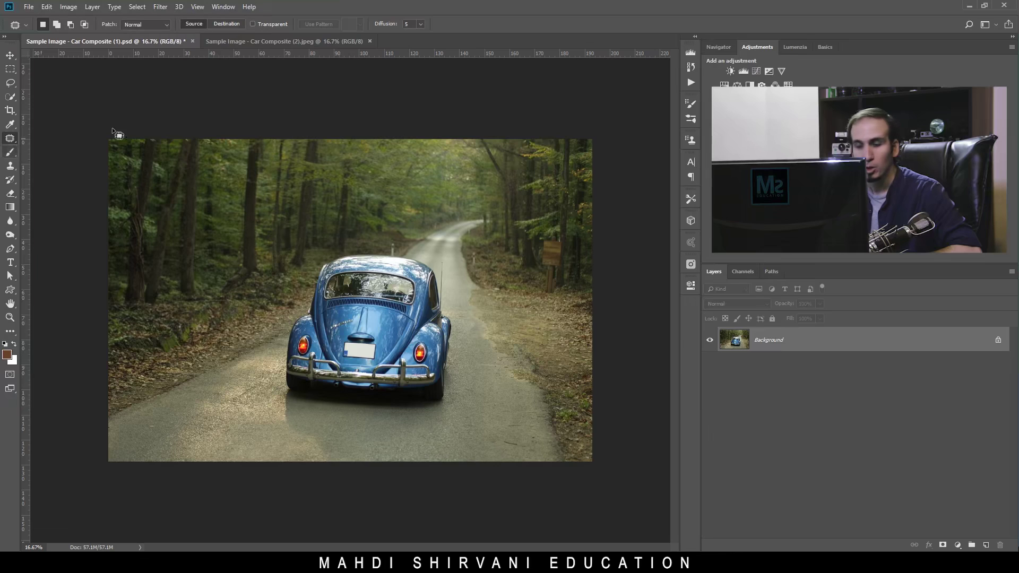
Trace the car's left rear wheel and the left end of the bumper with the Pen tool, starting beneath the car
key("p")
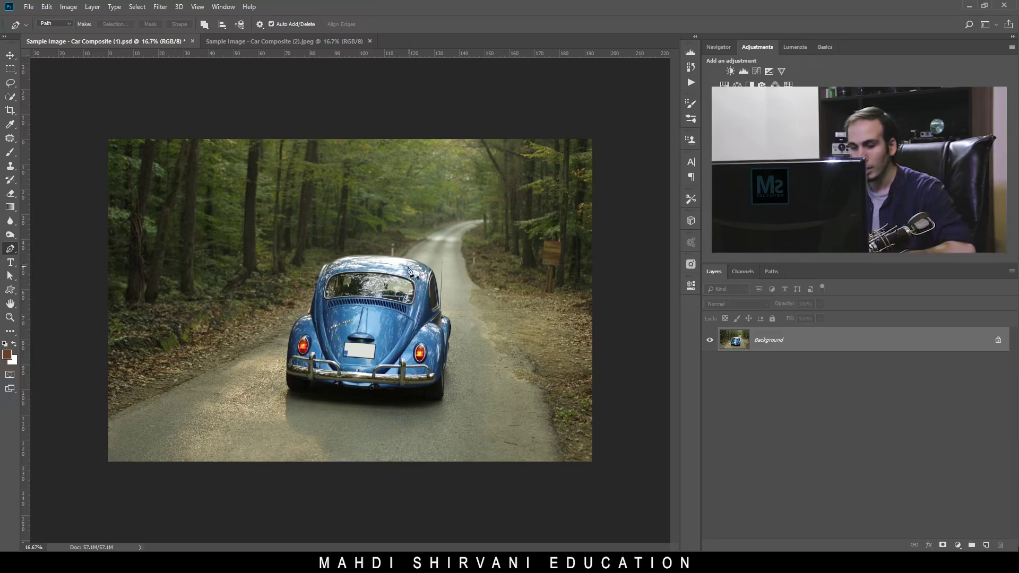
key("ctrl+plus")
key("ctrl+plus")
key("ctrl+plus")
key("ctrl+plus")
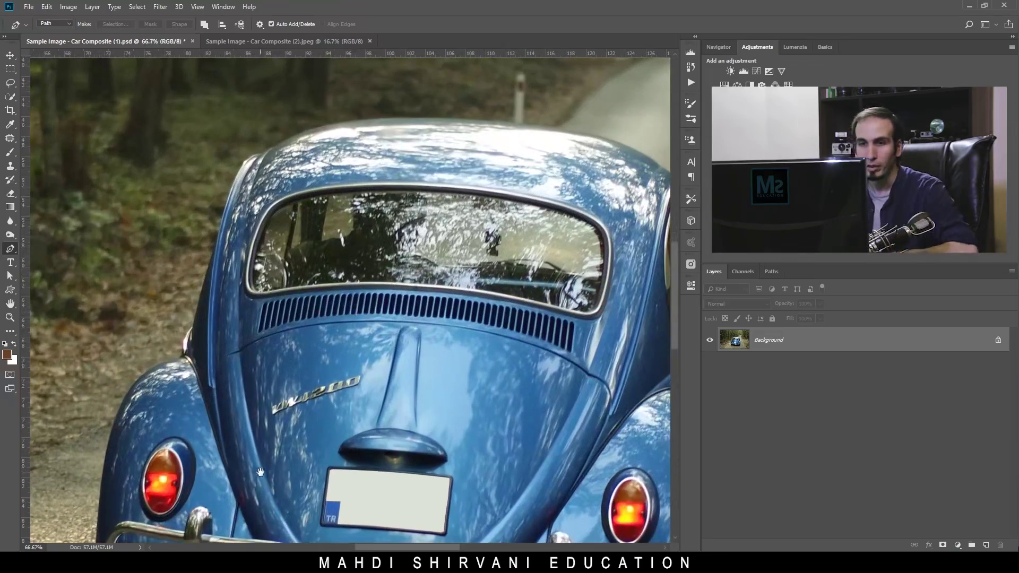
left_click_drag(260, 472, 349, 147)
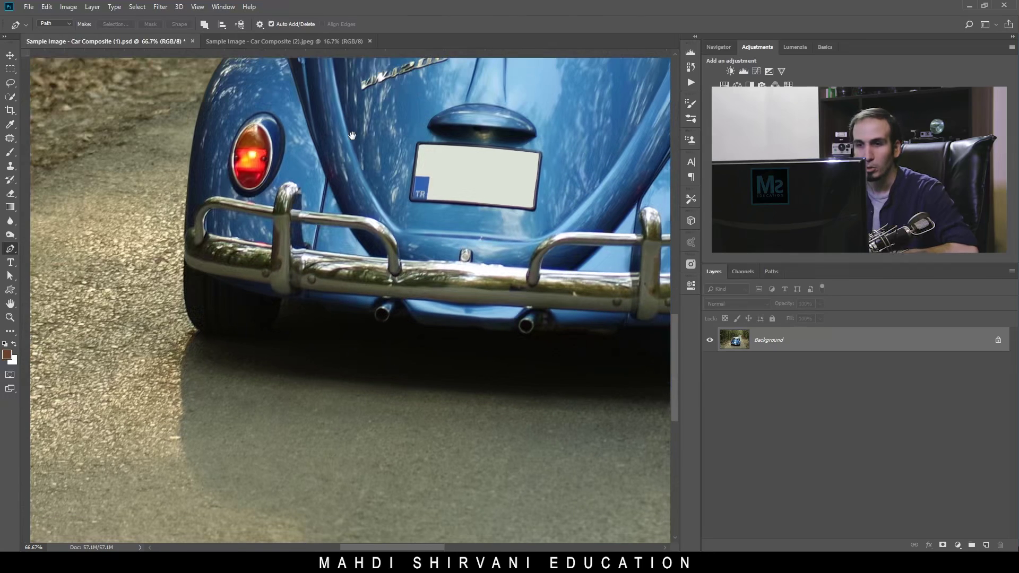
left_click_drag(365, 318, 378, 320)
left_click_drag(283, 300, 182, 297)
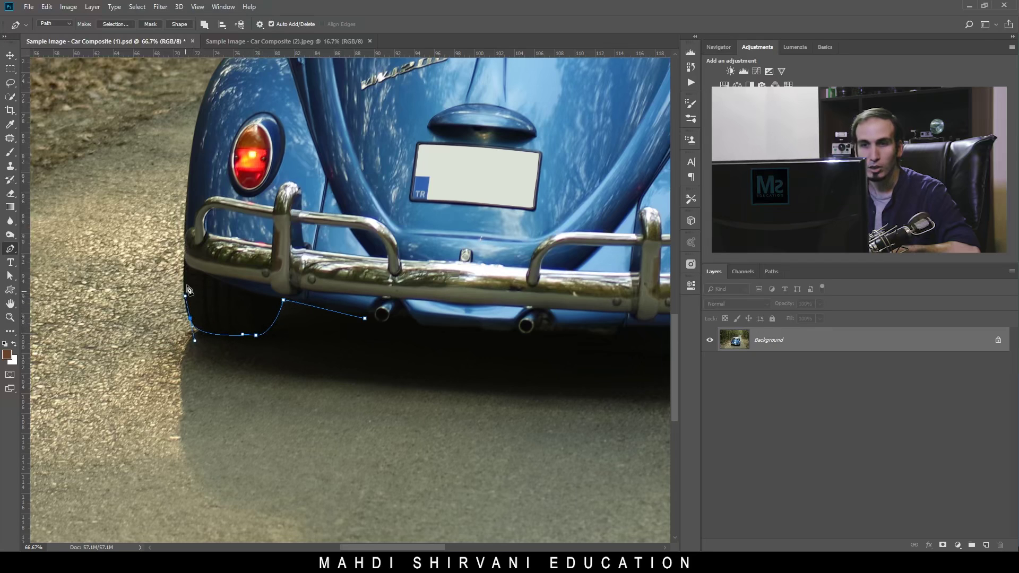
left_click_drag(185, 232, 187, 211)
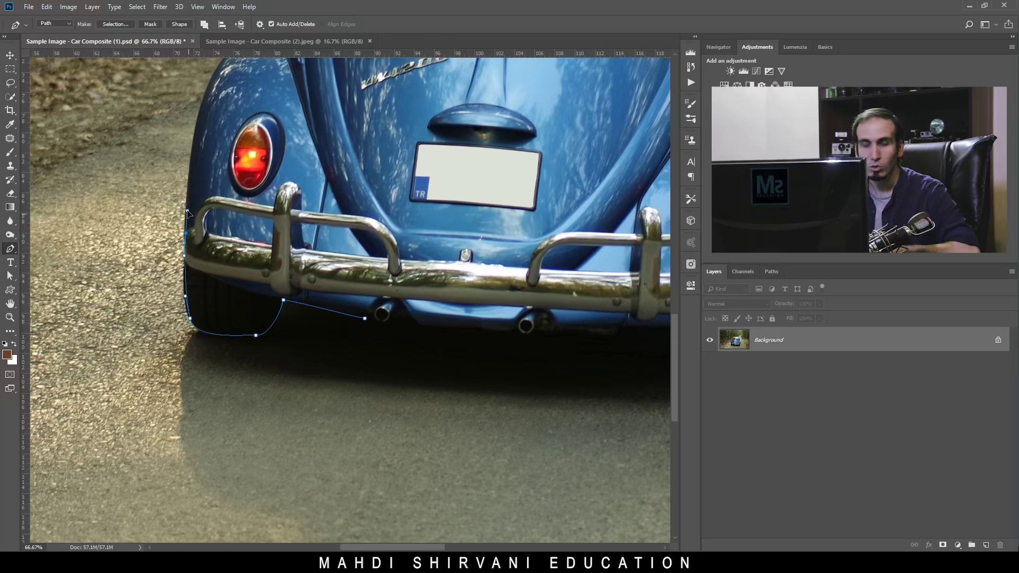
Continue the pen path up around the left fender to the body edge near the rear window
left_click_drag(209, 122, 230, 295)
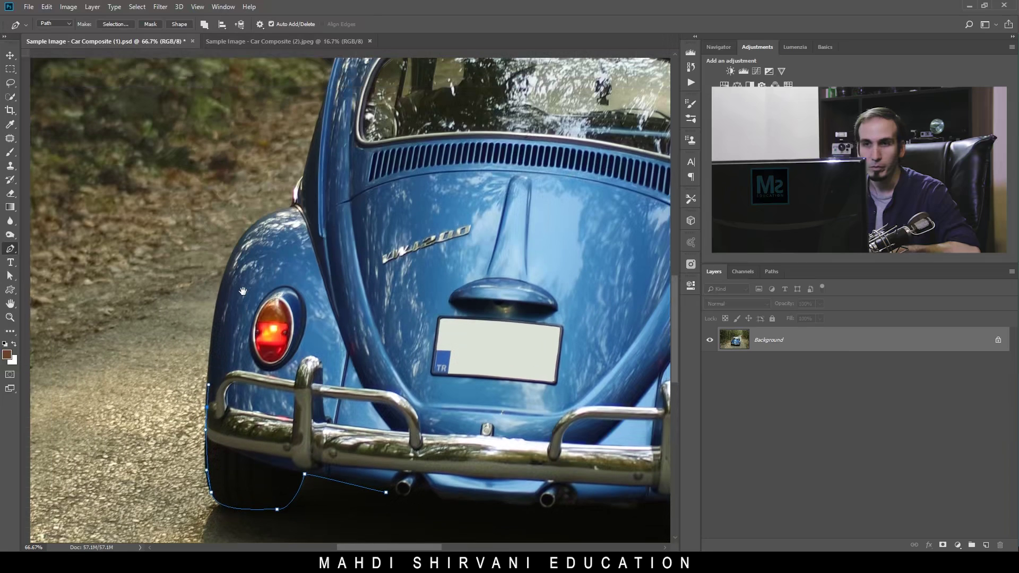
left_click_drag(236, 246, 253, 206)
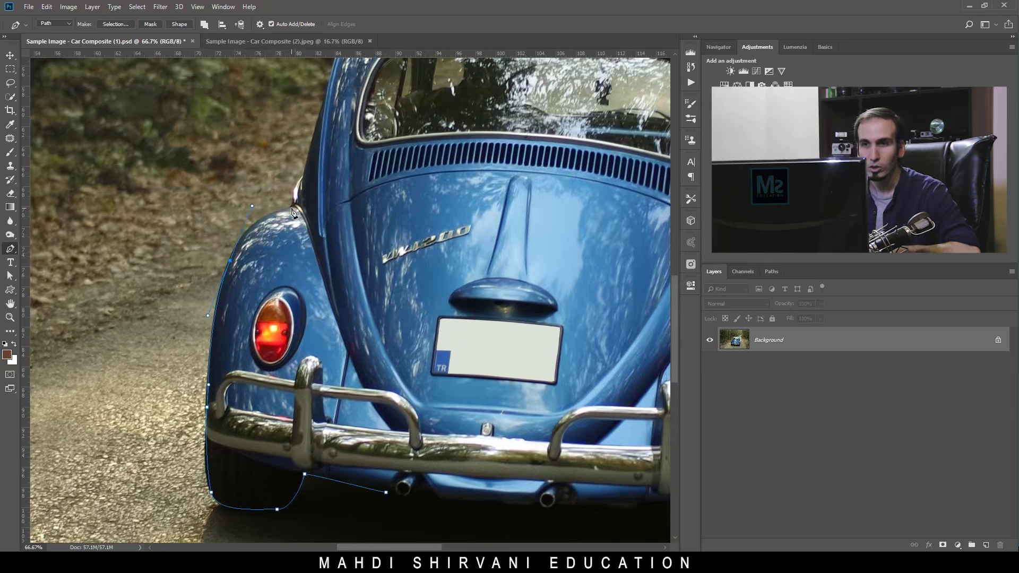
left_click_drag(288, 213, 305, 166)
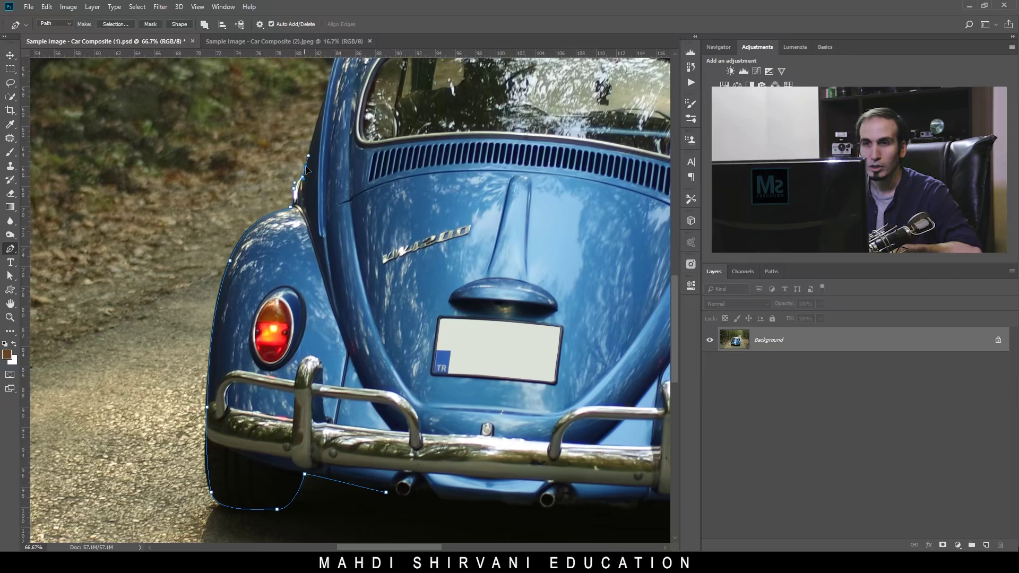
left_click(309, 158, "ctrl")
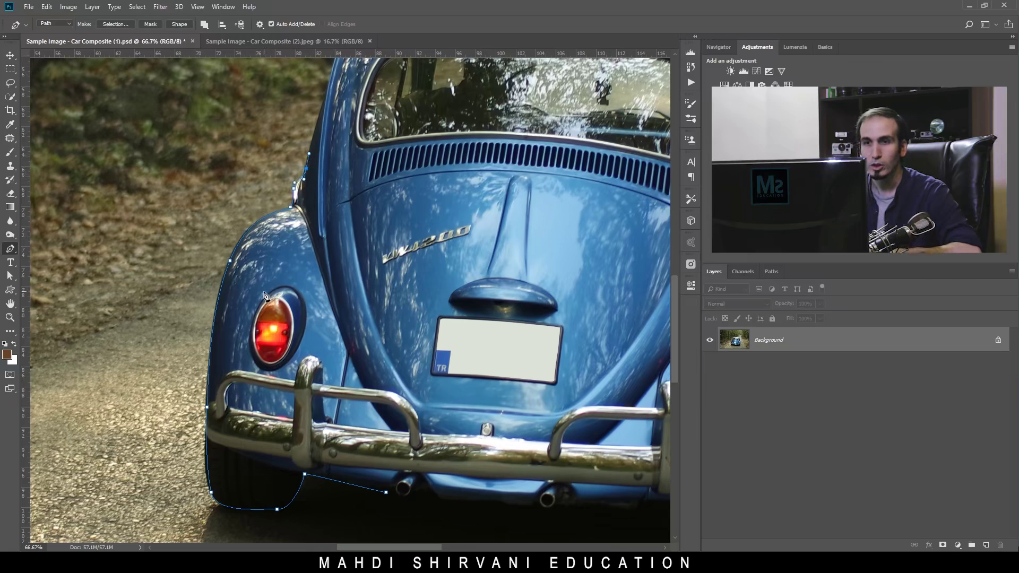
Close the path roughly around the car's roof, right side and underside, ending at the starting anchor point
key("ctrl+minus")
key("ctrl+minus")
left_click_drag(411, 133, 479, 135)
left_click_drag(587, 203, 596, 276)
left_click_drag(590, 369, 576, 417)
left_click_drag(491, 409, 455, 404)
left_click(368, 397)
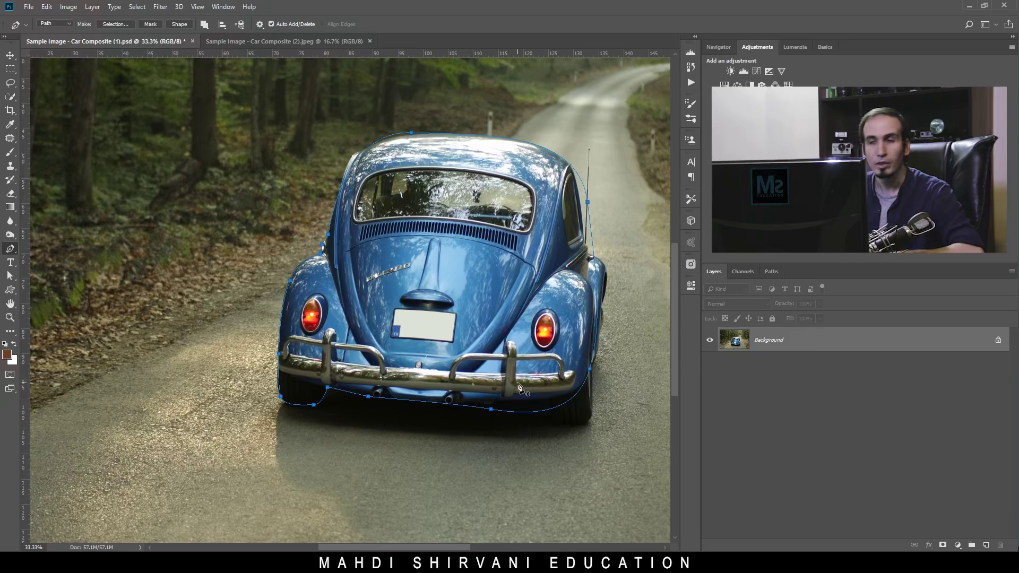
Convert the rough car path into a new anti-aliased selection with a feather radius of 0 pixels
right_click(397, 245)
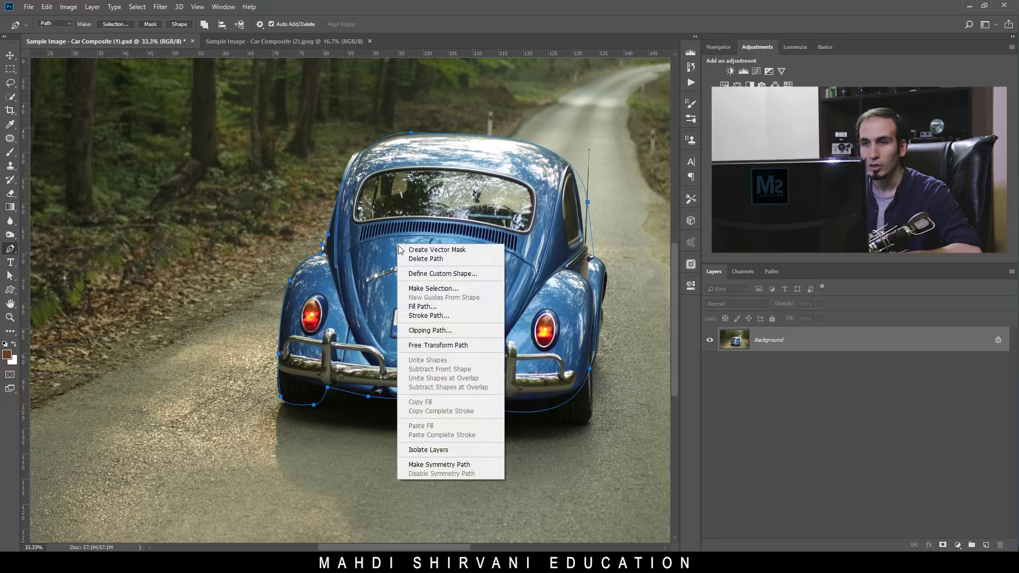
left_click(427, 290)
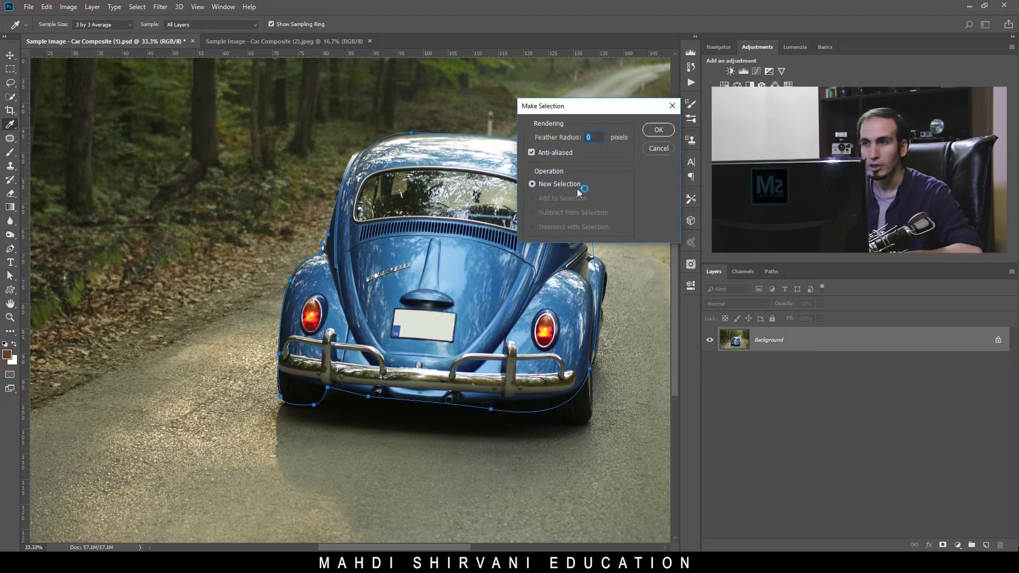
left_click(659, 131)
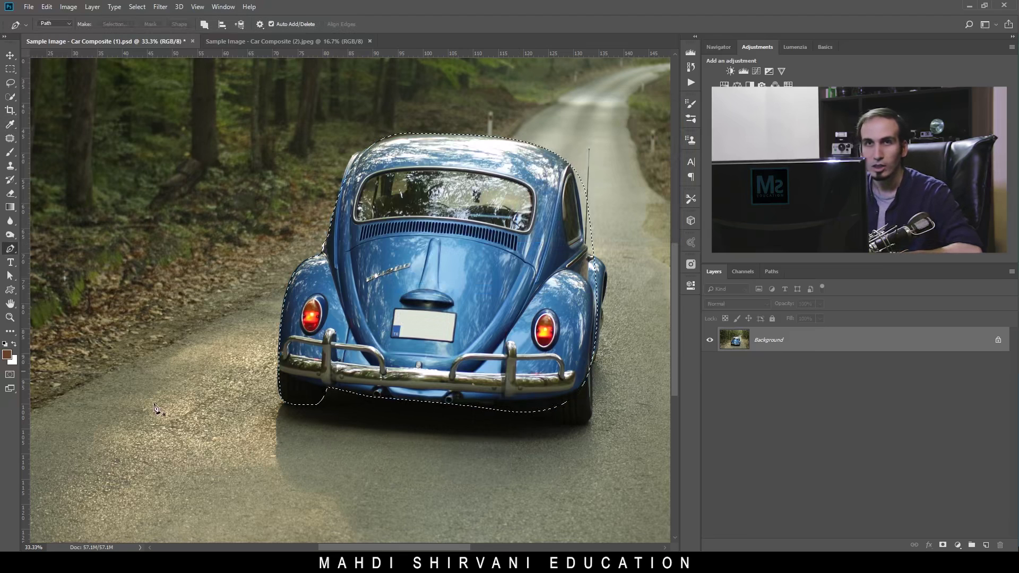
Clear the selection and delete the rough Work Path, keeping the saved Car path
left_click(10, 83)
key("ctrl+d")
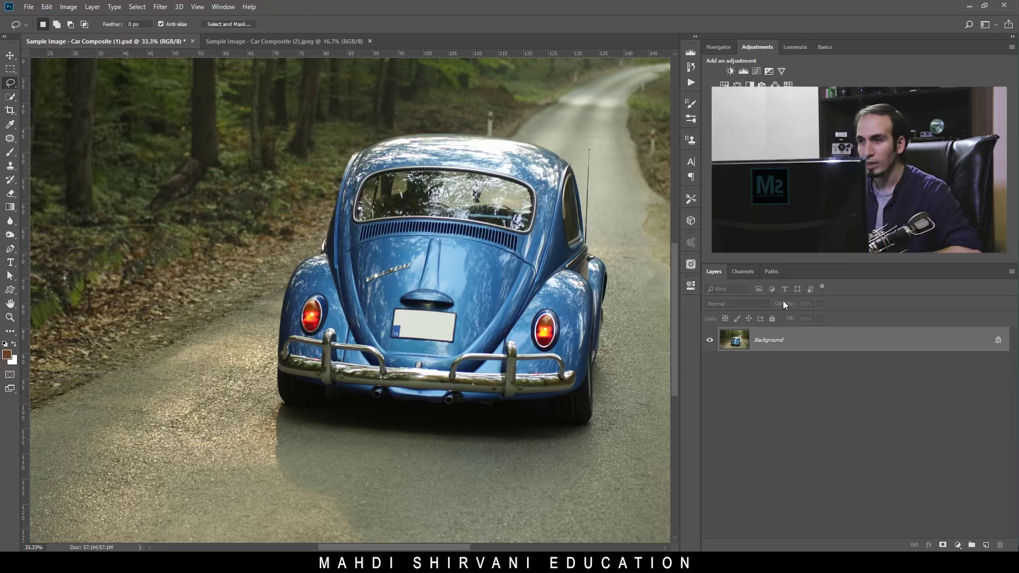
left_click(776, 273)
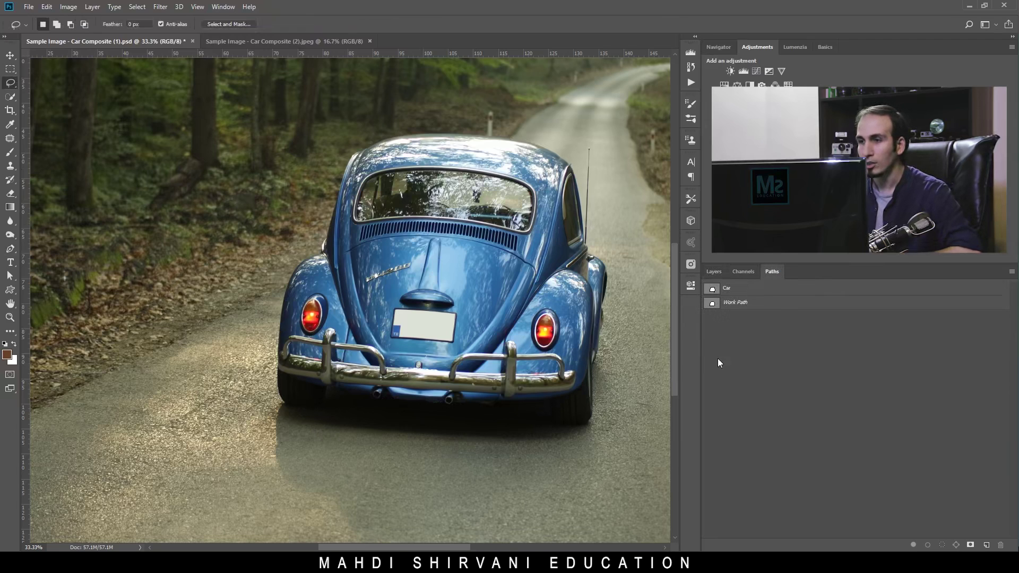
left_click_drag(735, 302, 1001, 545)
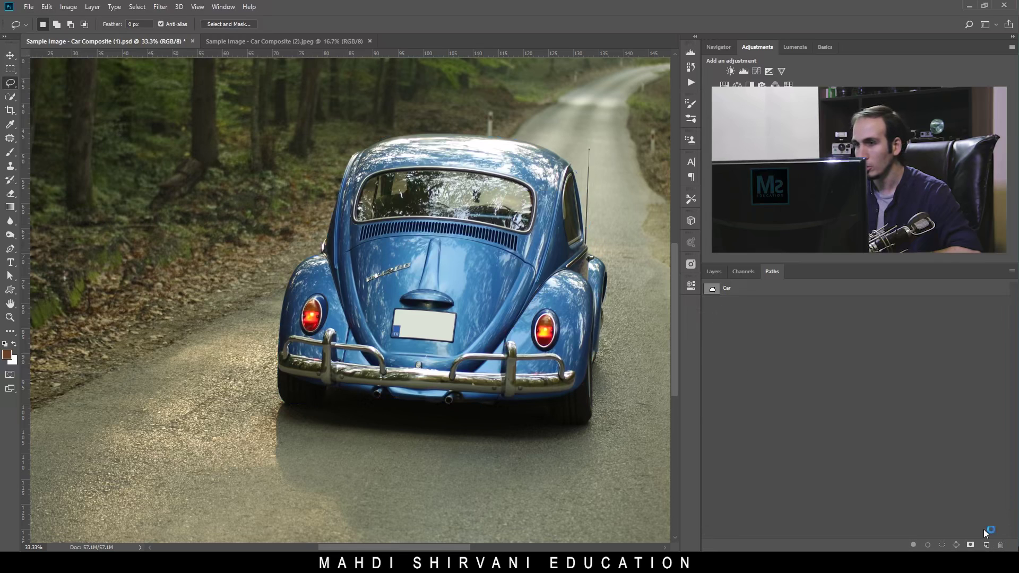
Display the saved Car path around the vehicle and load it as a selection
left_click(715, 290)
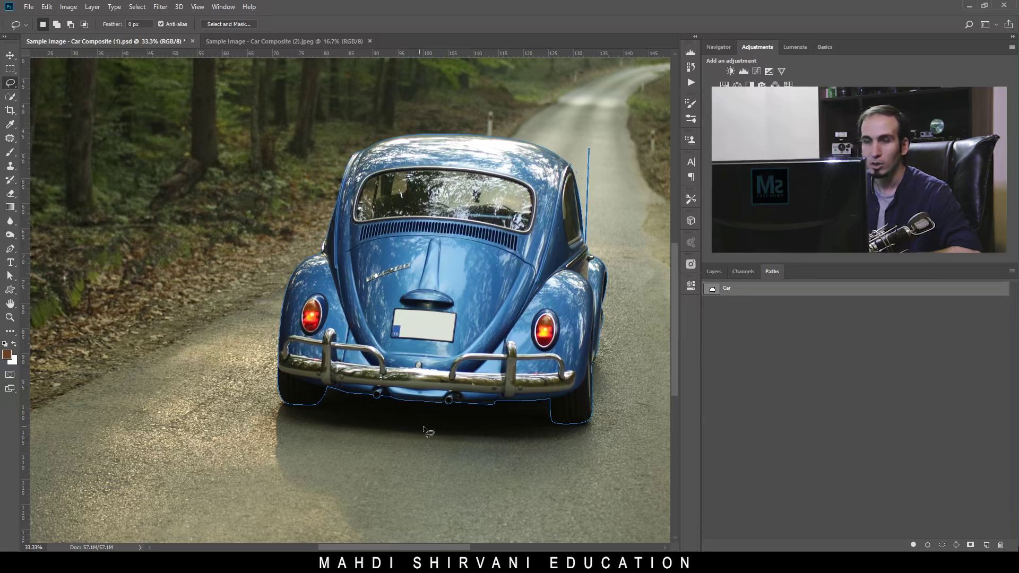
left_click_drag(478, 406, 396, 407)
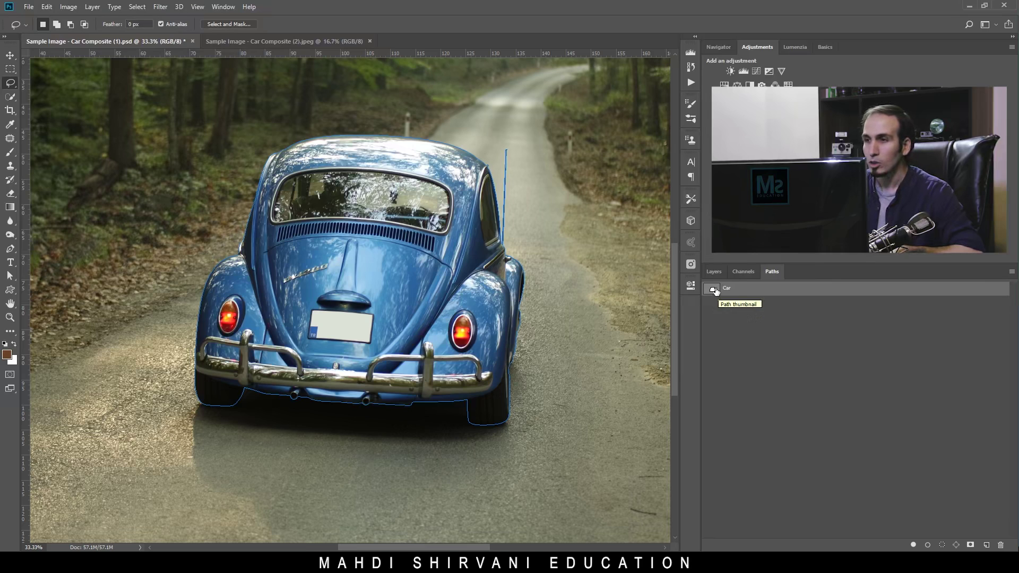
right_click(738, 292)
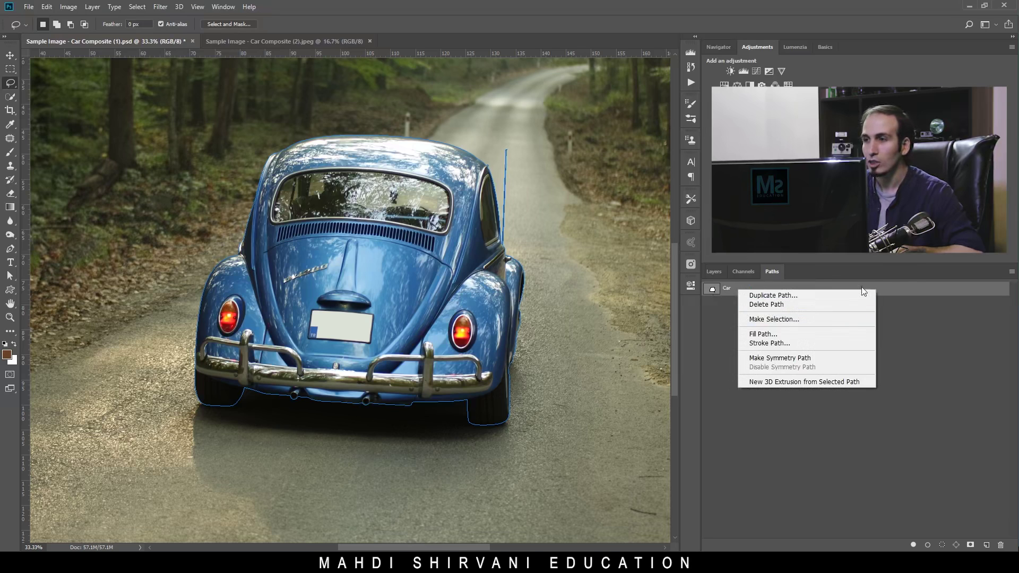
left_click(909, 290)
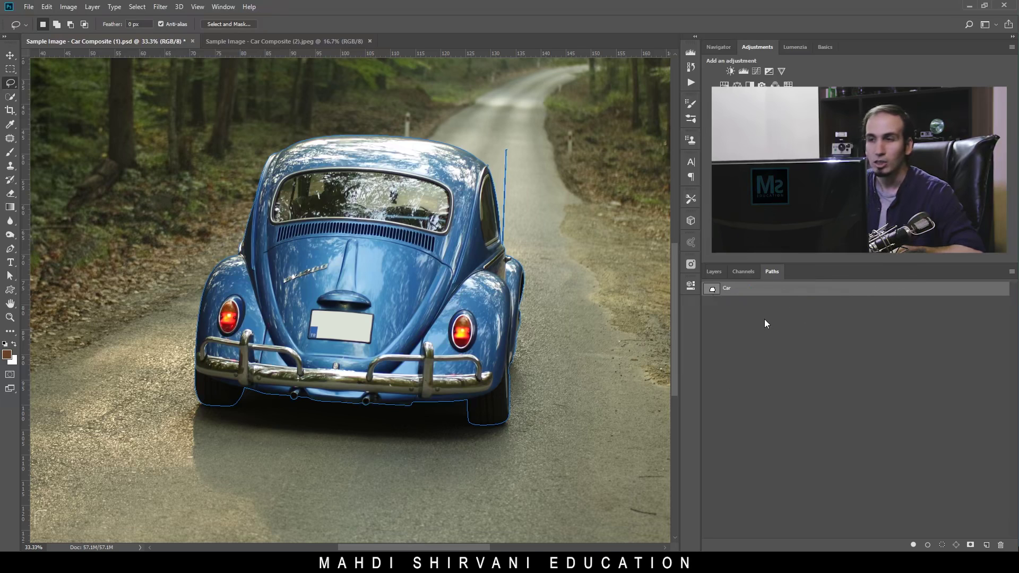
left_click(711, 290, "ctrl")
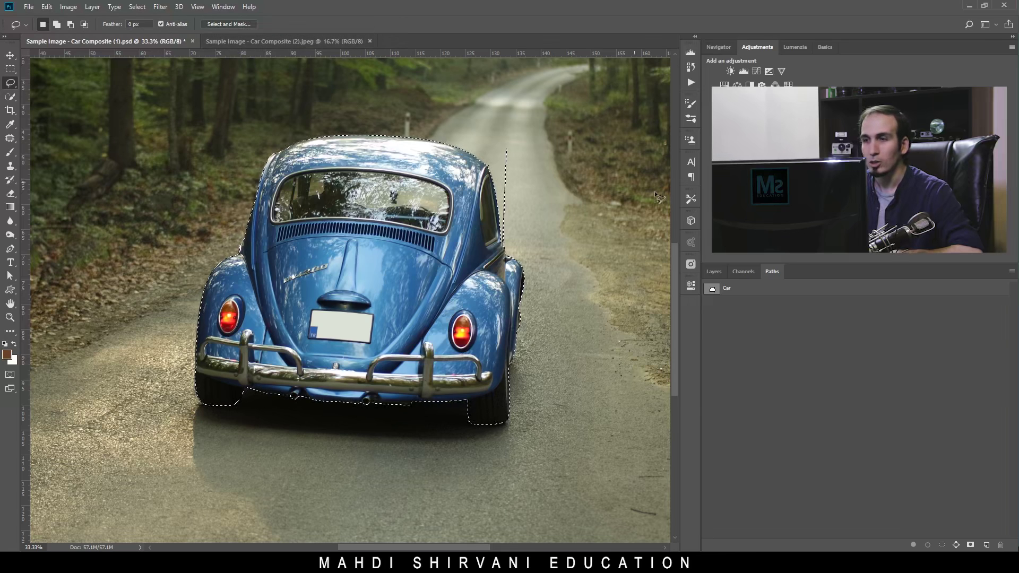
With nothing selected, duplicate the Background layer and rename the copy "car"
left_click(713, 273)
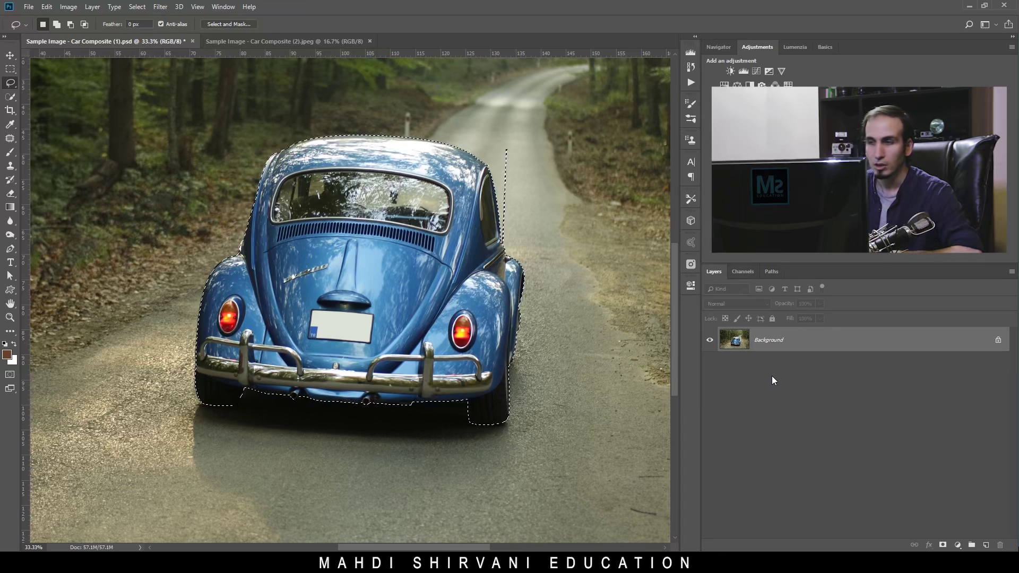
key("ctrl+d")
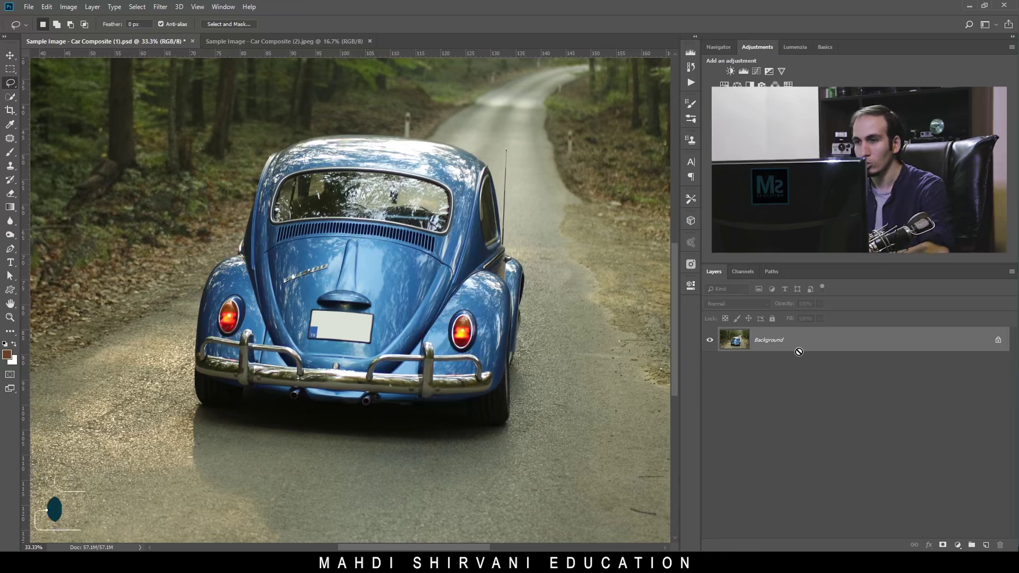
key("ctrl+j")
double_click(758, 343)
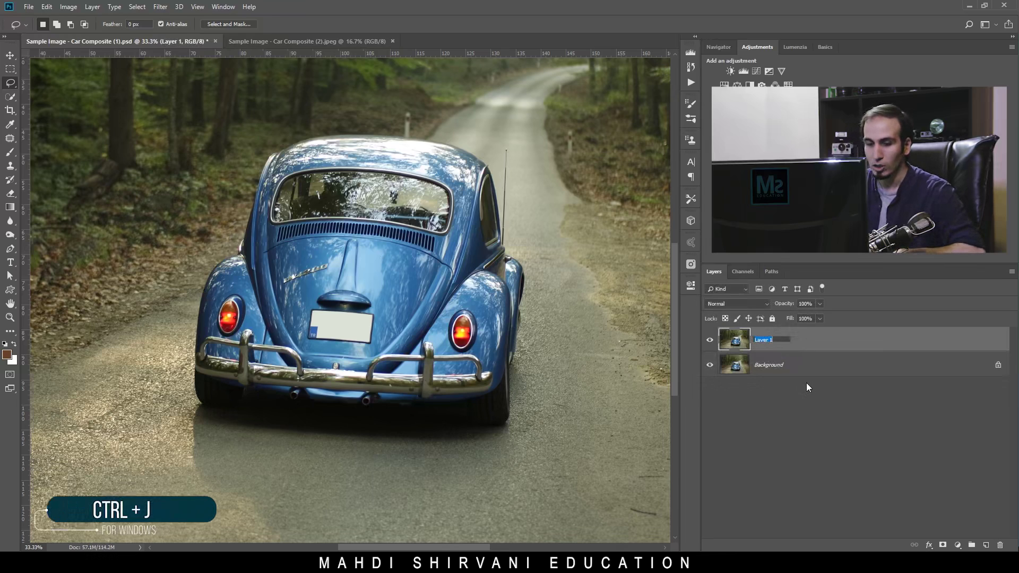
type("car")
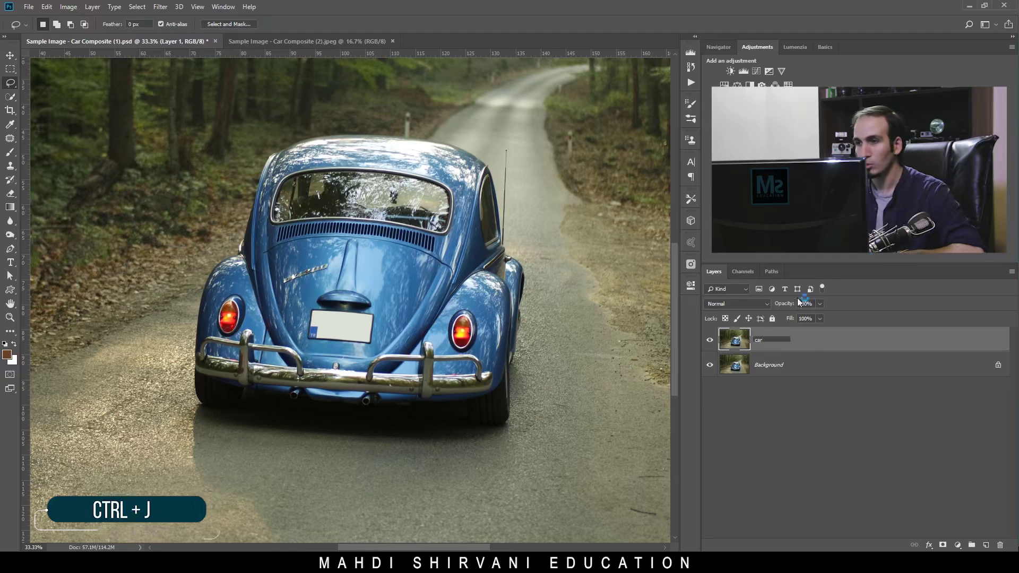
key("Return")
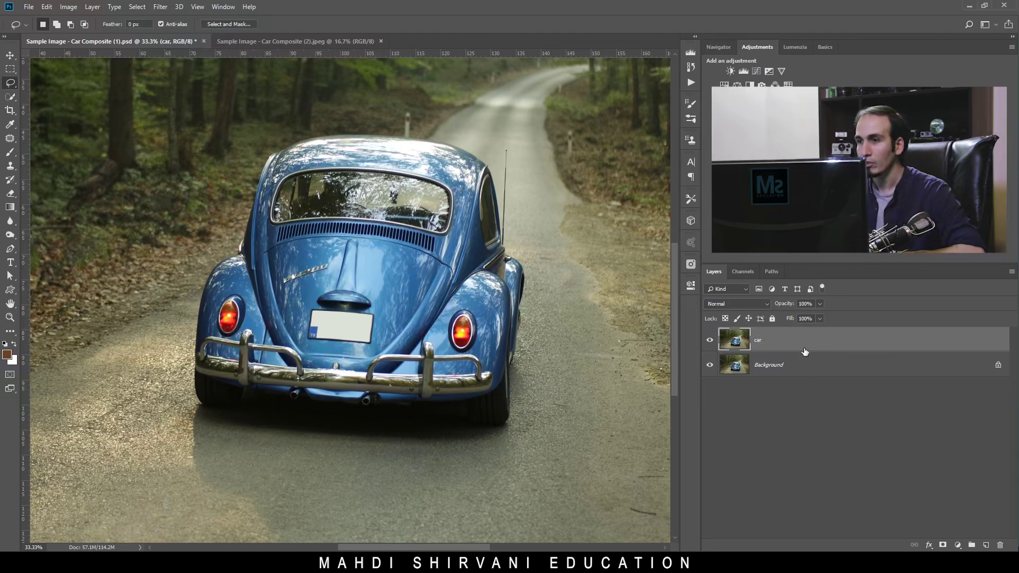
Load the saved Car path as a selection and use it to mask the car layer
left_click(771, 272)
left_click(715, 289, "ctrl")
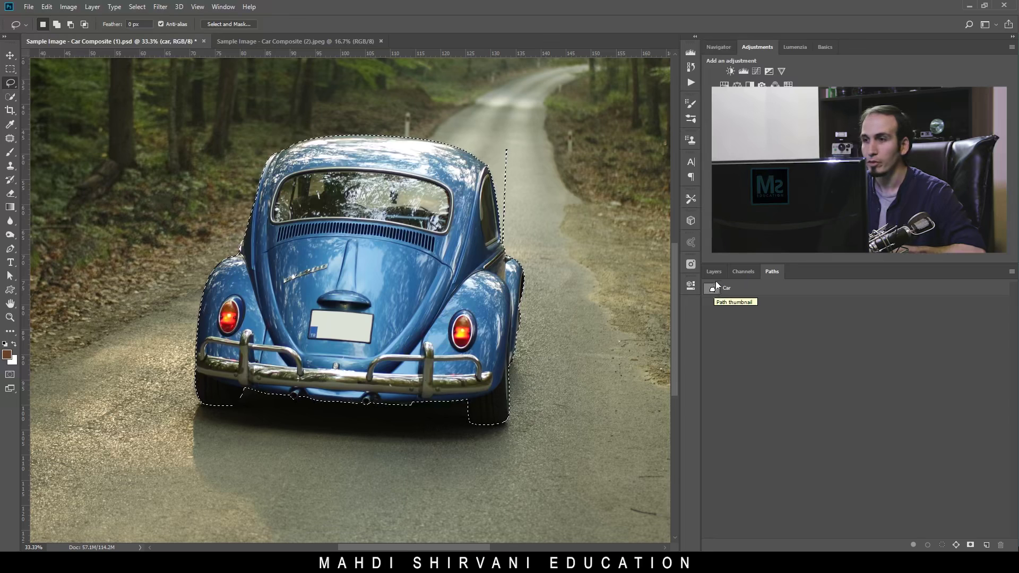
left_click(714, 271)
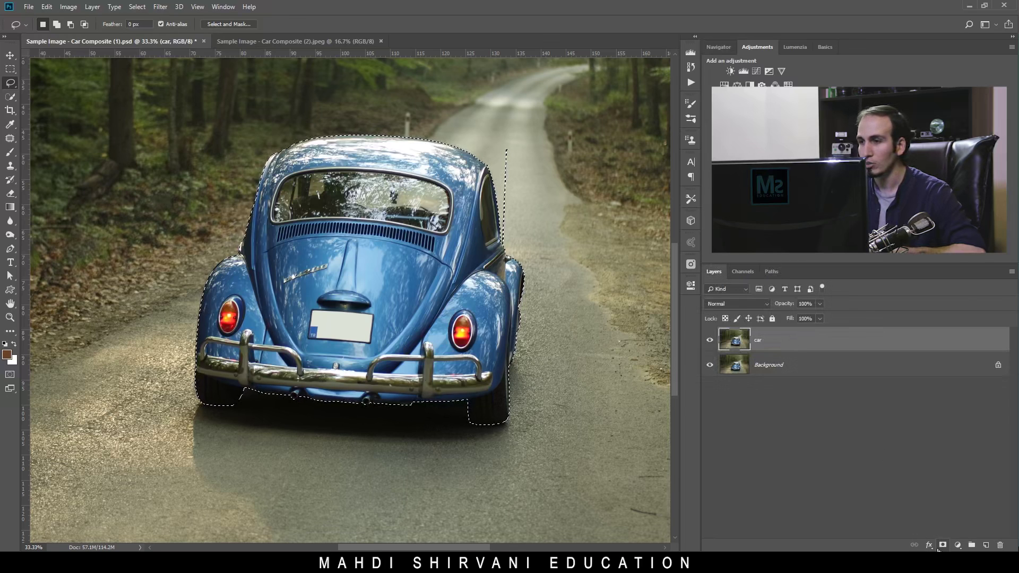
left_click(943, 545)
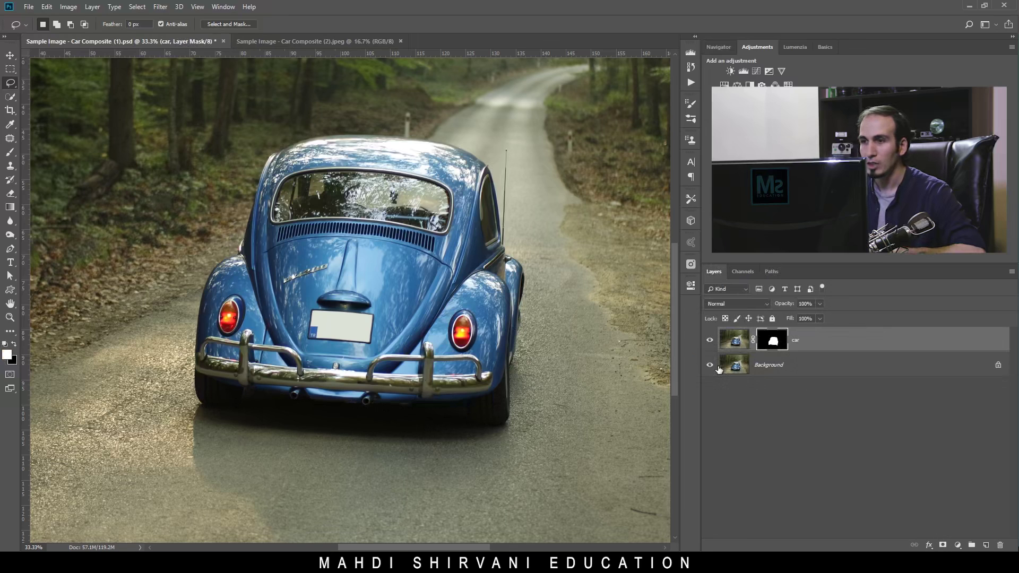
Check the masked car with the Background layer hidden, and restore that layer's visibility
left_click(710, 365)
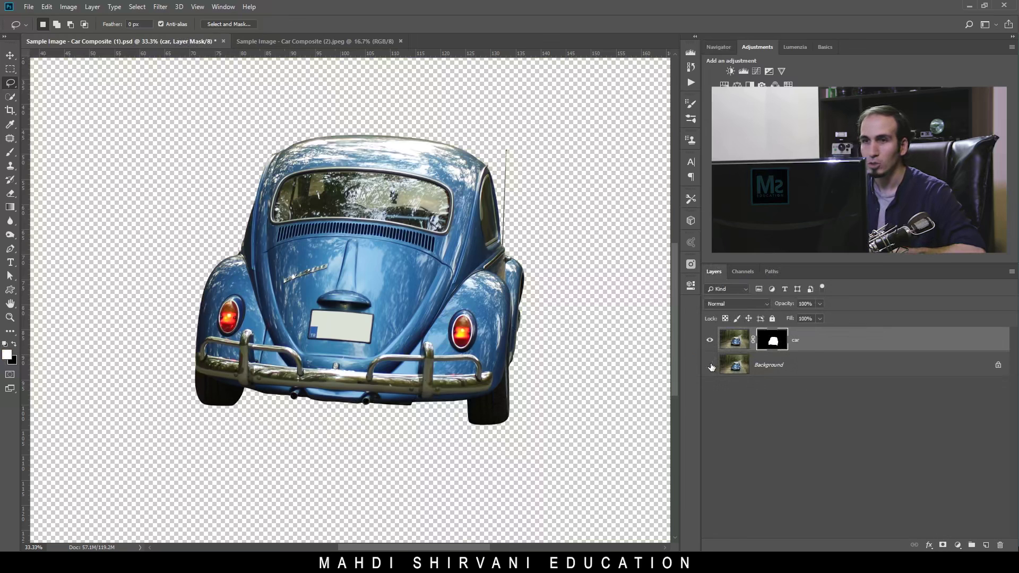
left_click(10, 57)
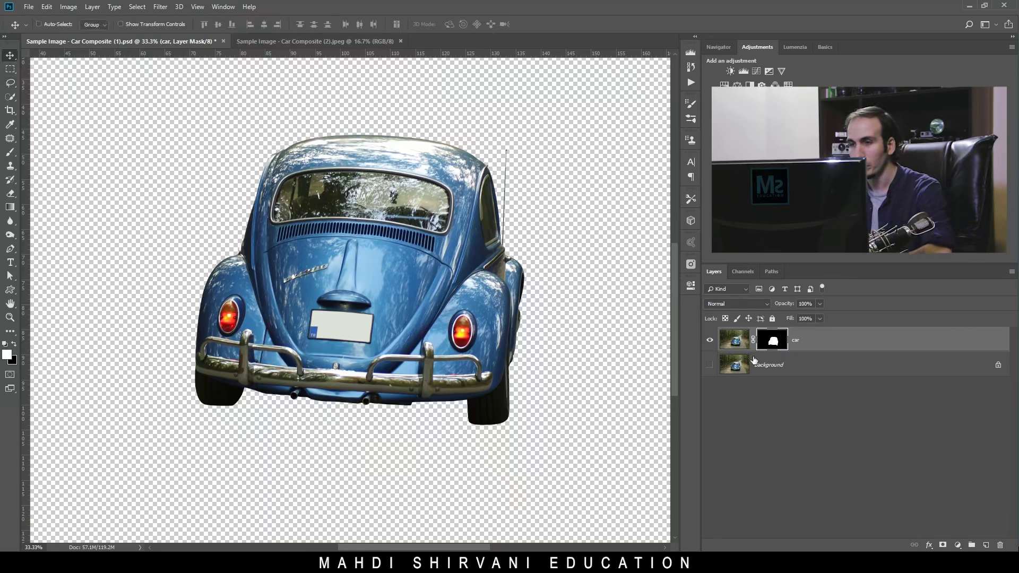
left_click(711, 365)
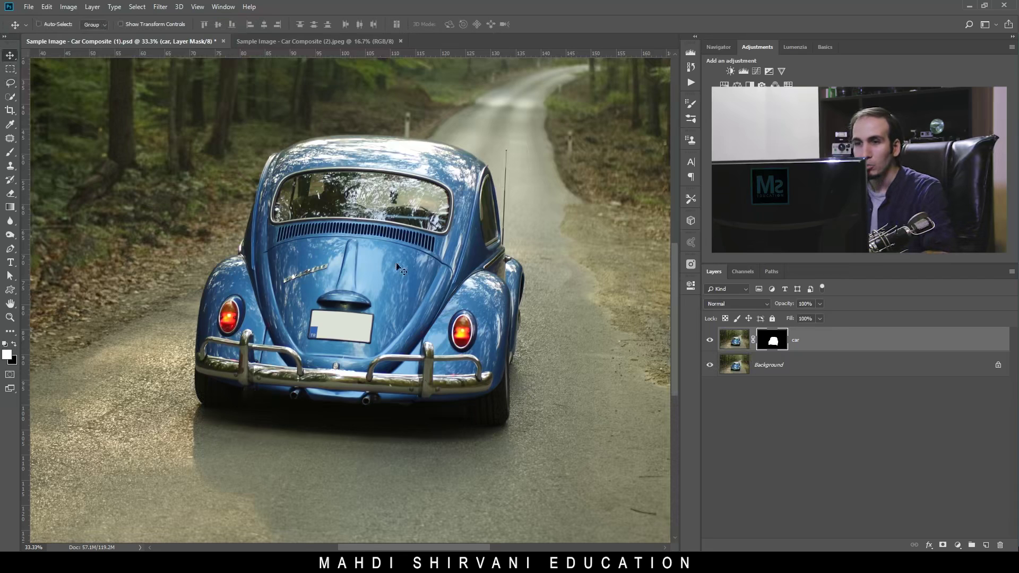
Copy the car layer with its mask into the Sample Image - Car Composite (2).jpeg document and place it over the forest road
left_click(737, 344)
left_click_drag(314, 244, 260, 217)
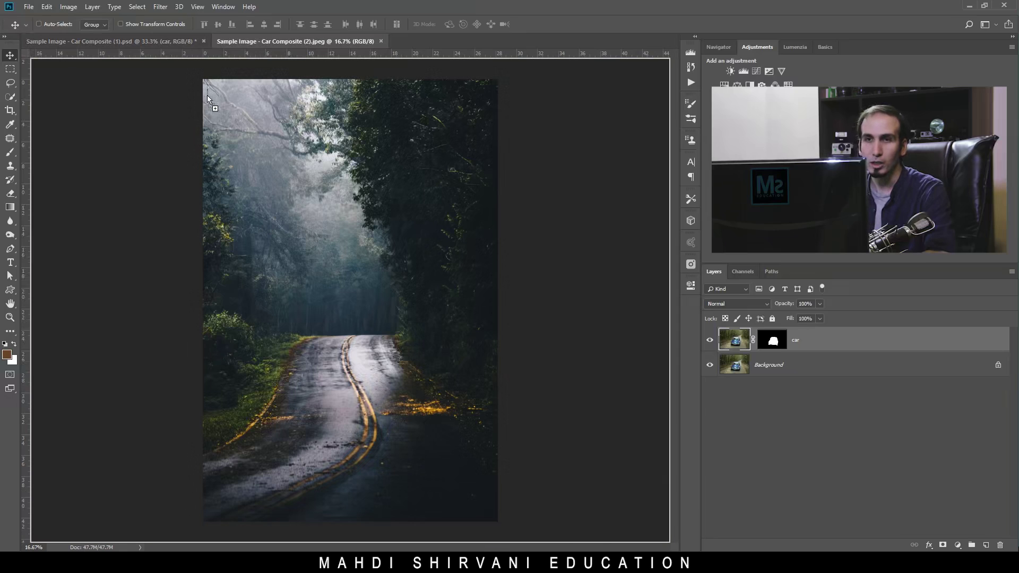
left_click_drag(183, 76, 325, 394)
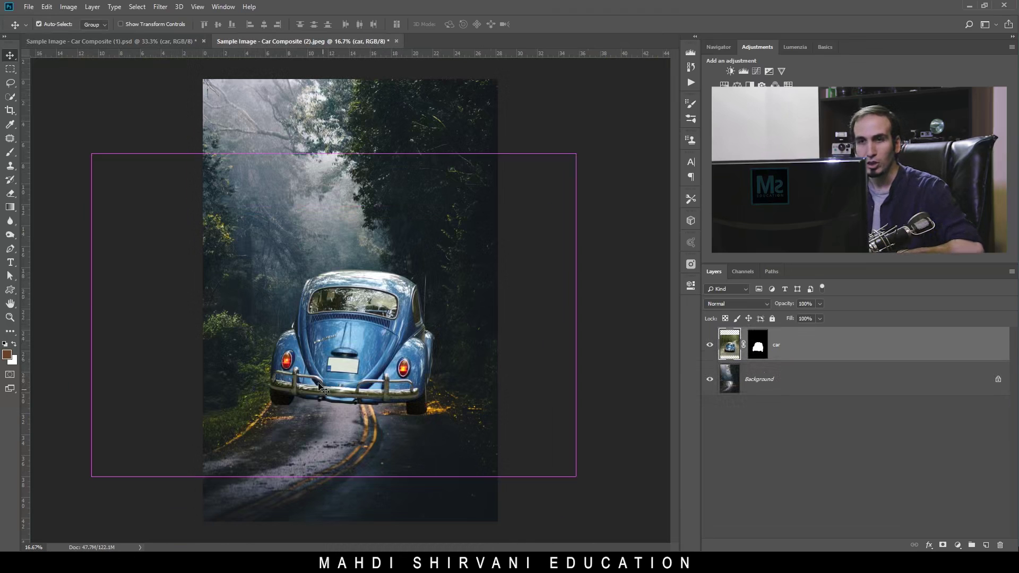
Compare the two documents with the car layer's transfer undone, and restore the transferred car
key("ctrl+z")
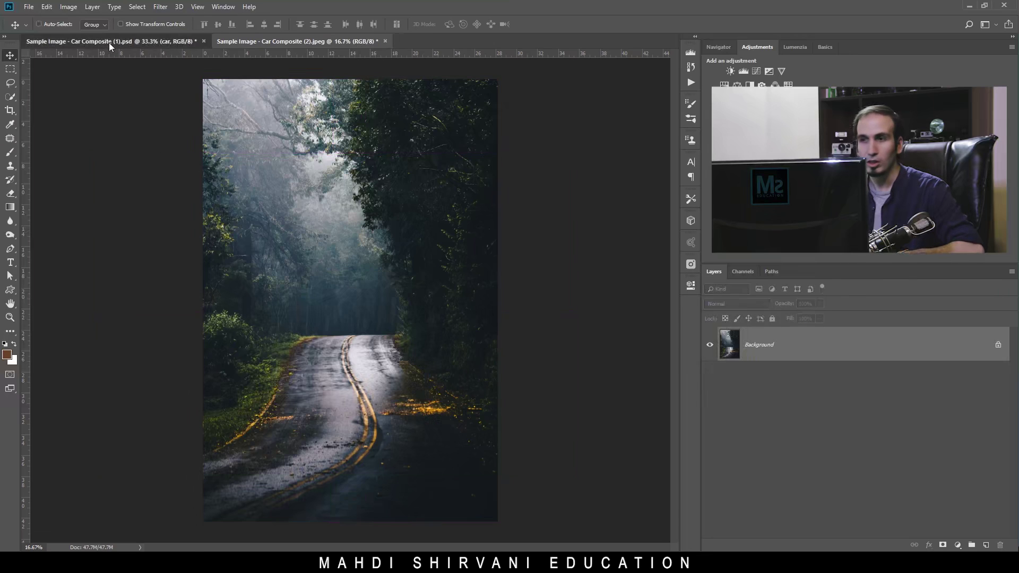
left_click(110, 46)
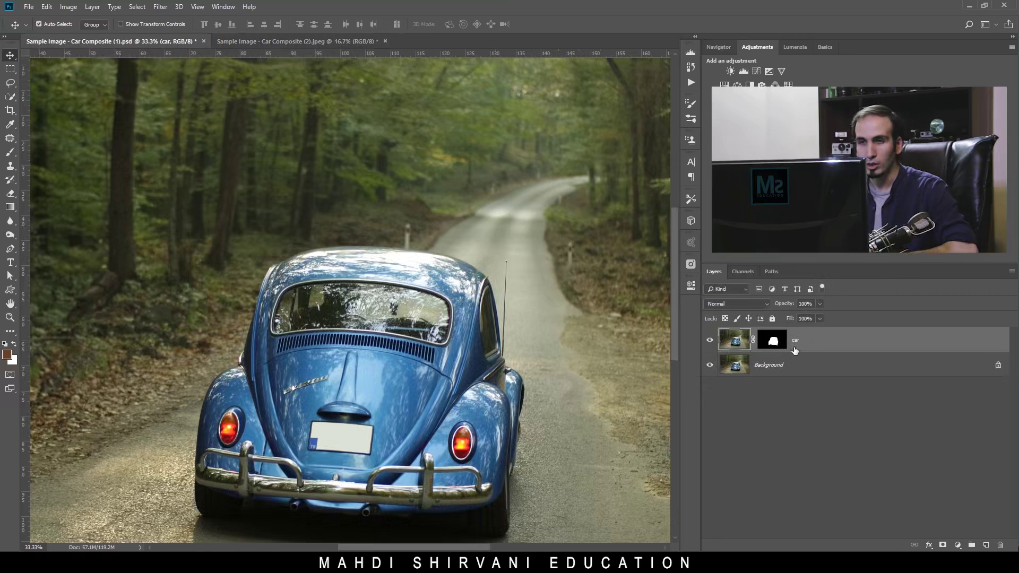
left_click(269, 41)
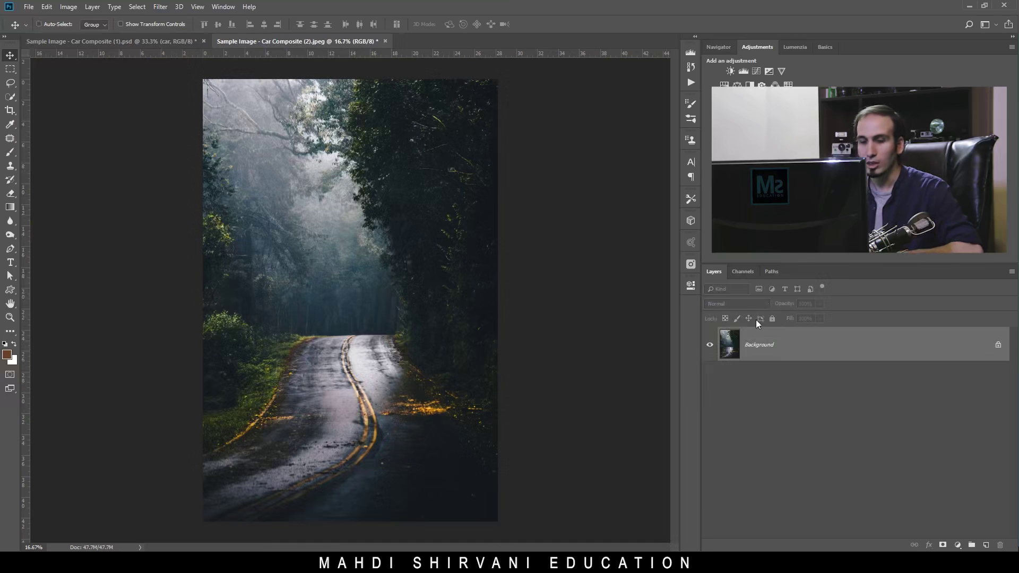
key("ctrl+z")
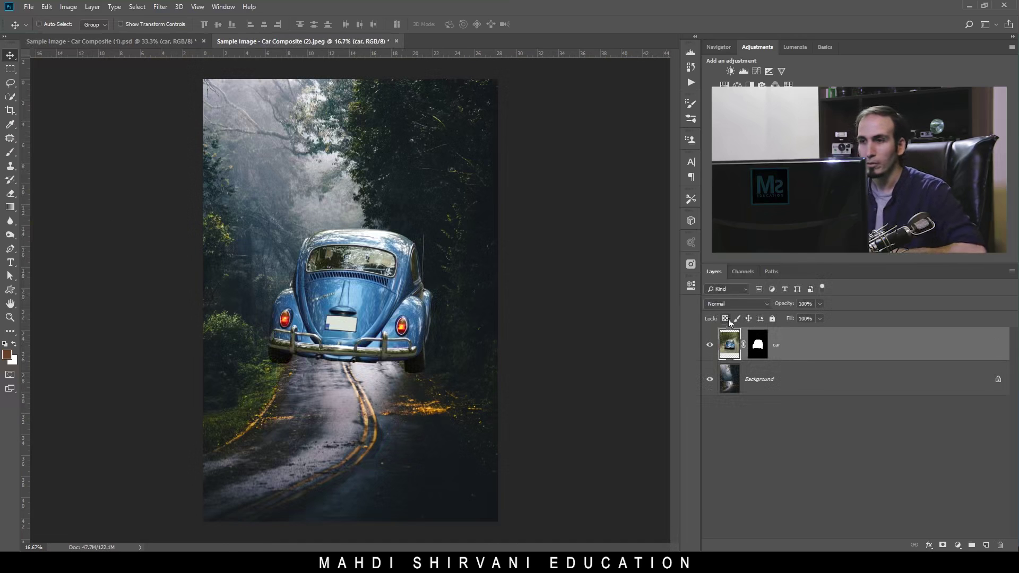
Move the car down onto the road and scale it proportionally to about 47% with Free Transform
mouse_move(355, 270)
left_mouse_down()
mouse_move(351, 333)
mouse_move(322, 362)
mouse_move(331, 344)
left_mouse_up()
key("ctrl")
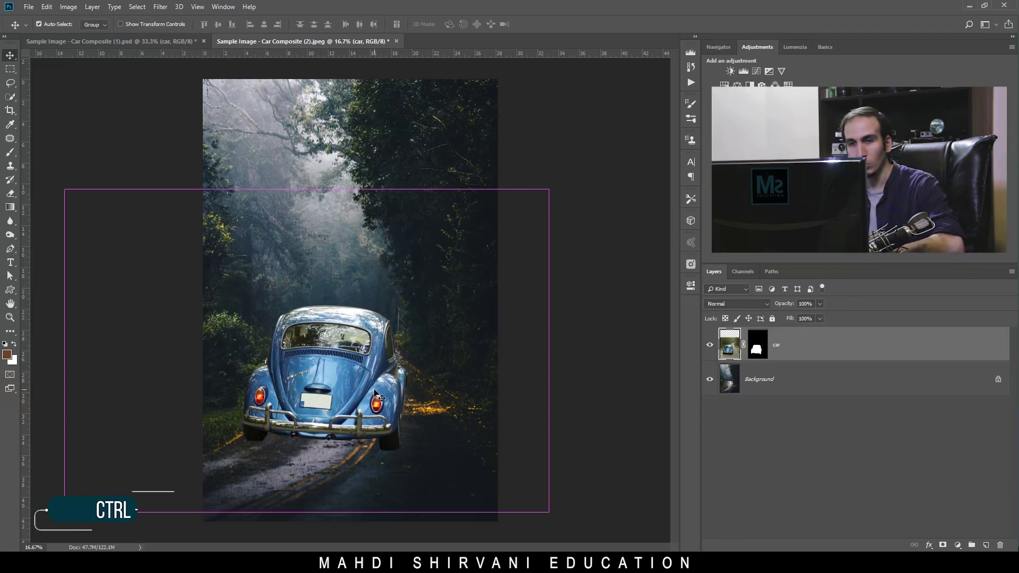
key("ctrl+t")
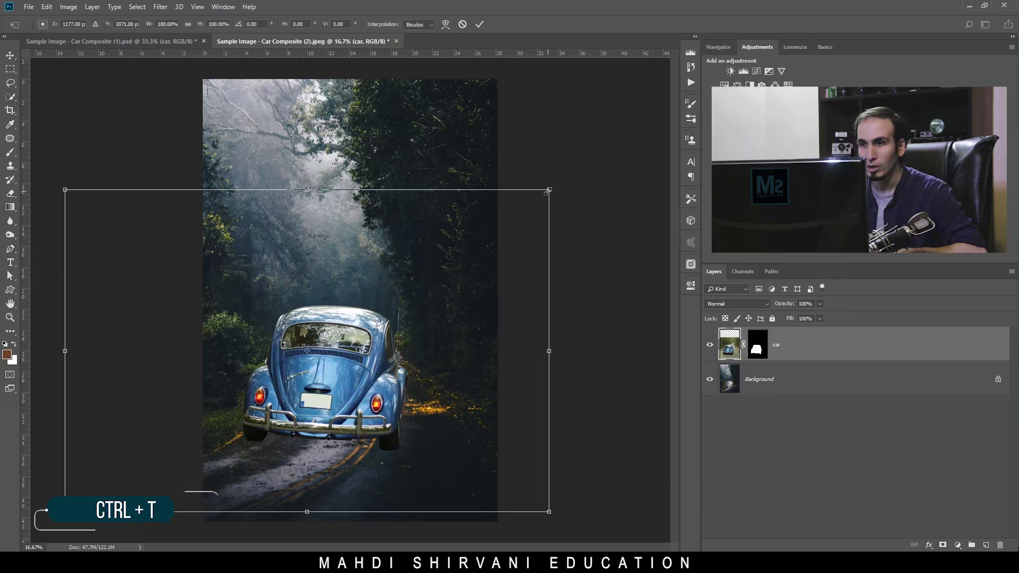
left_click_drag(550, 192, 388, 346)
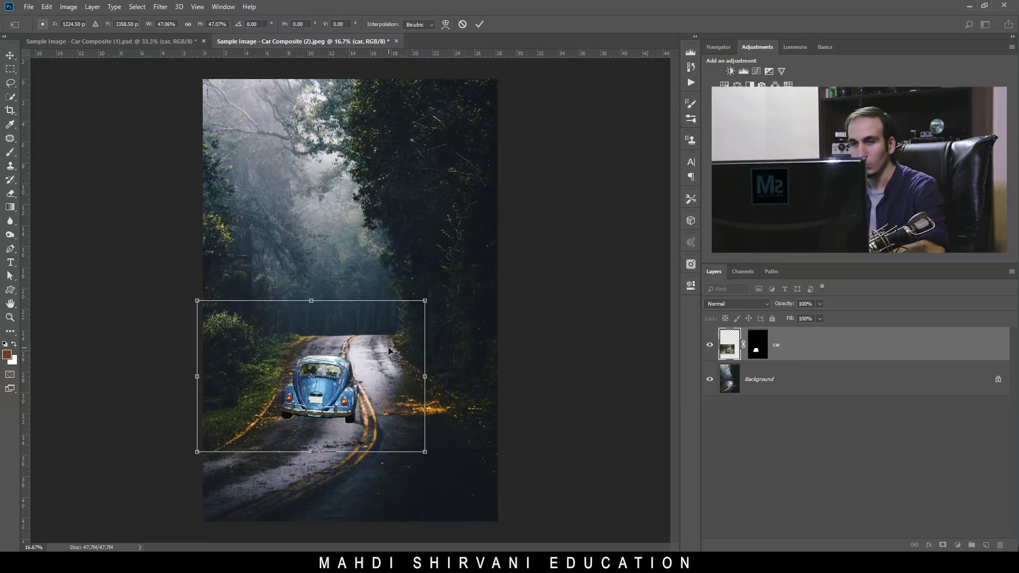
Rotate the car to about -2.3° and position it in the road's left lane, applying the transform
key("ctrl+plus")
key("ctrl+plus")
left_click_drag(382, 409, 437, 244)
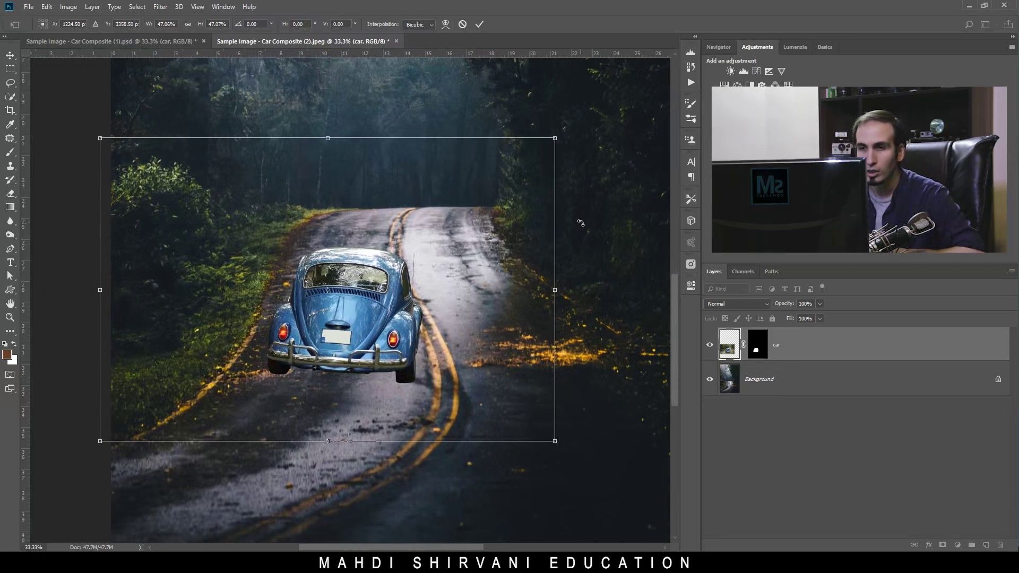
left_click_drag(586, 192, 584, 183)
left_click_drag(467, 260, 457, 268)
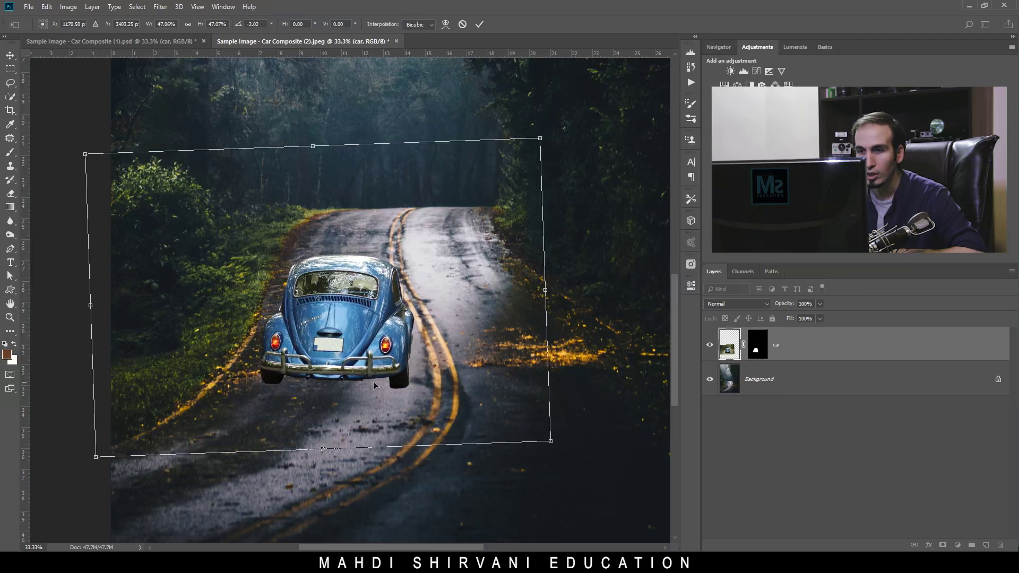
left_click_drag(340, 361, 343, 356)
left_click_drag(564, 272, 565, 272)
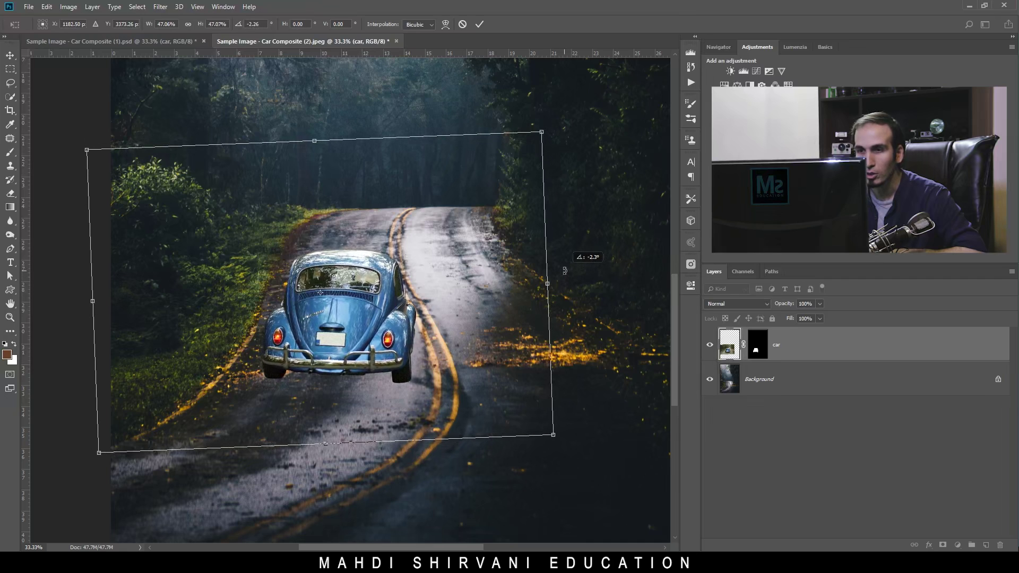
left_click_drag(454, 300, 441, 298)
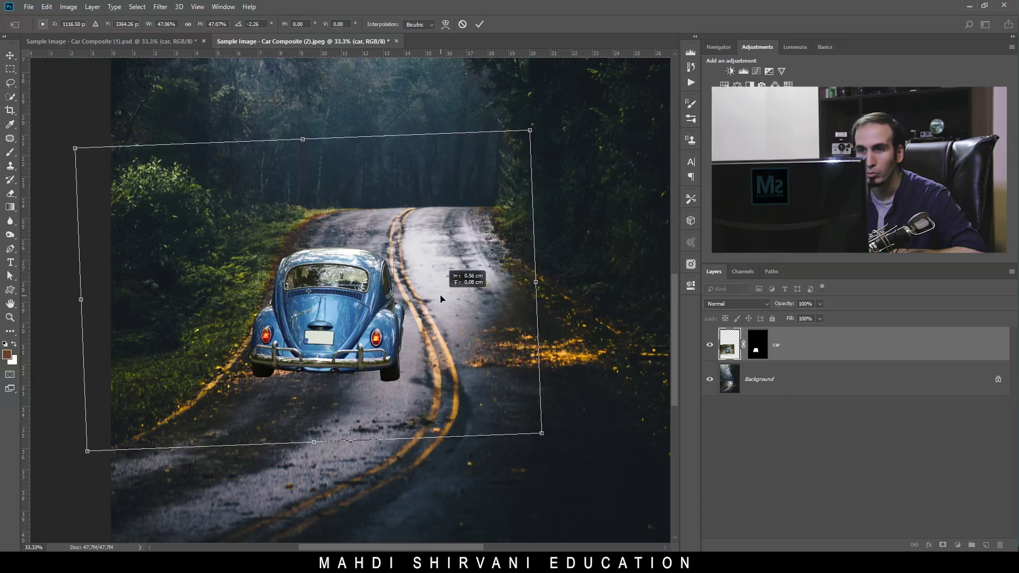
left_click_drag(440, 299, 440, 298)
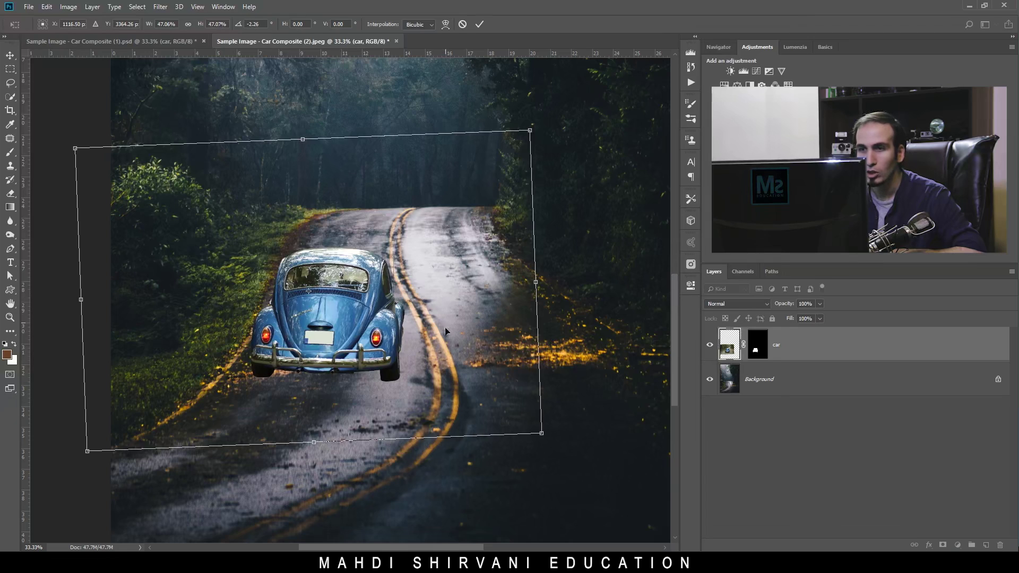
left_click(480, 24)
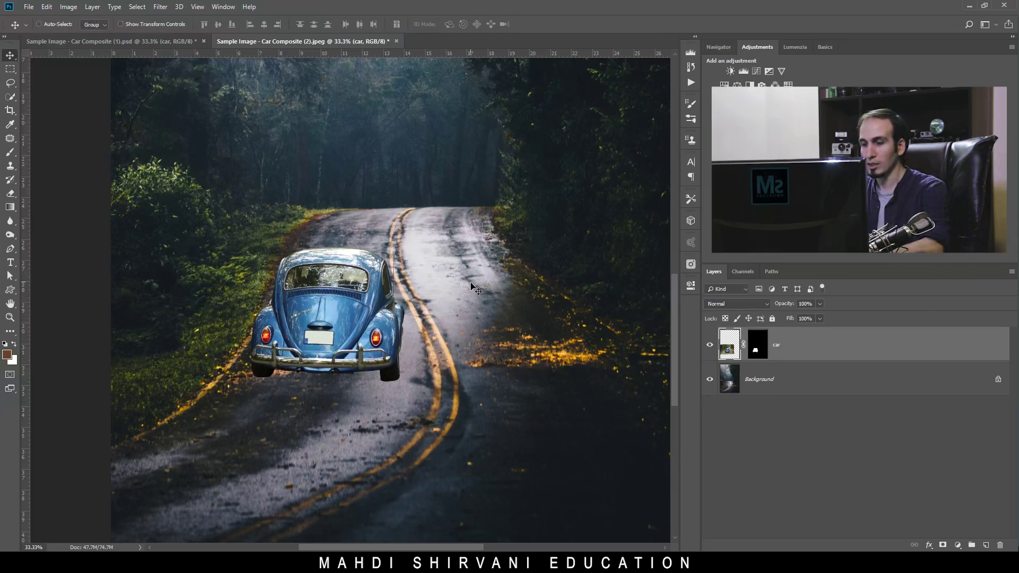
Disable the car layer's mask to inspect the original photo around the car, and re-enable the mask
key("ctrl+minus")
key("ctrl+plus")
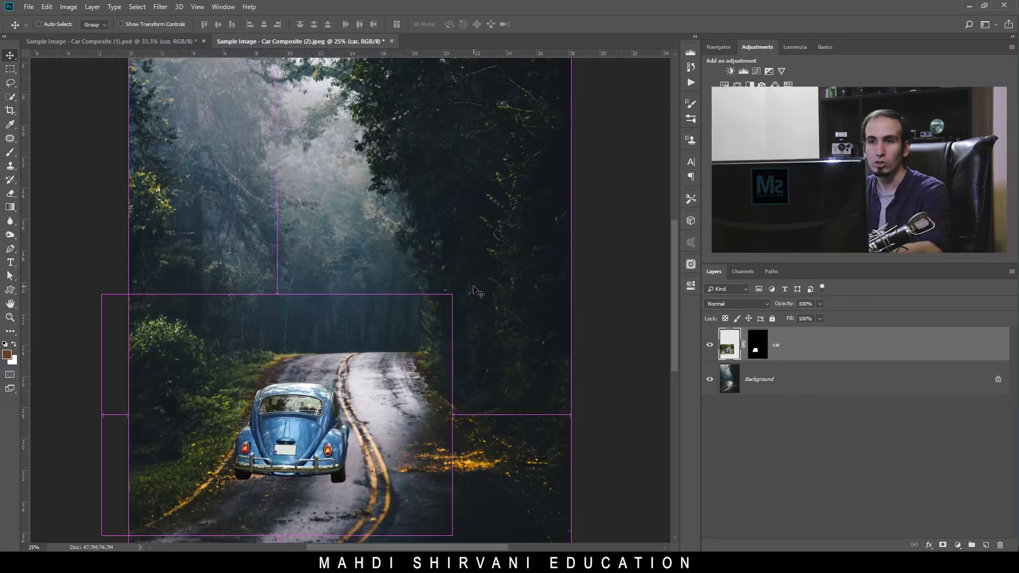
left_click_drag(411, 327, 421, 256)
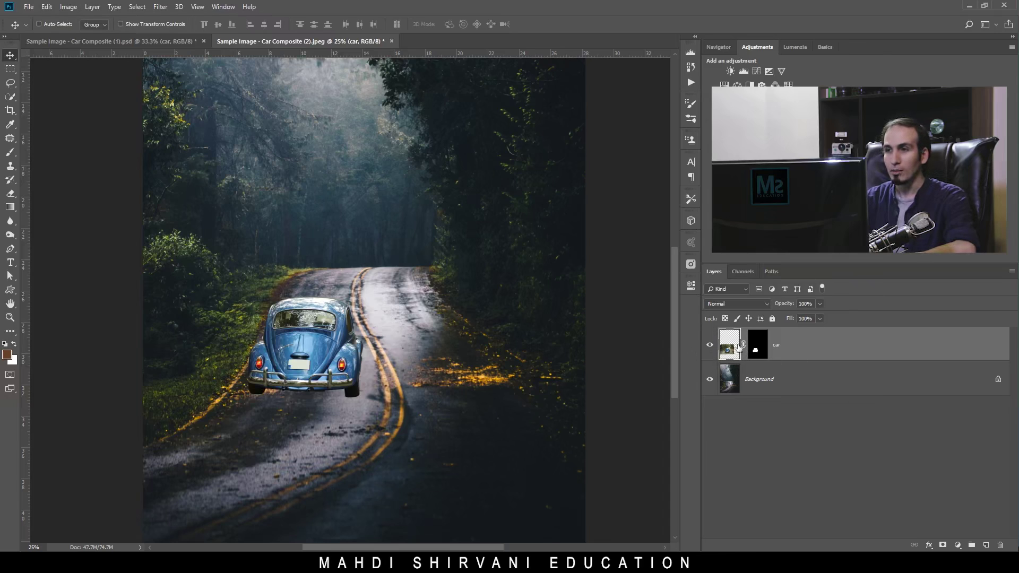
left_click(757, 351)
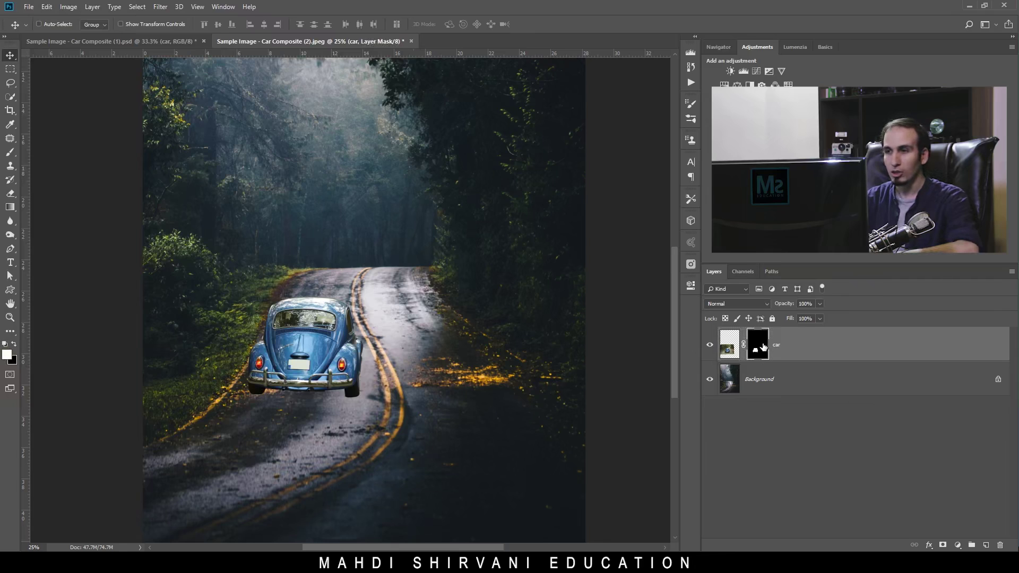
left_click(758, 347, "shift")
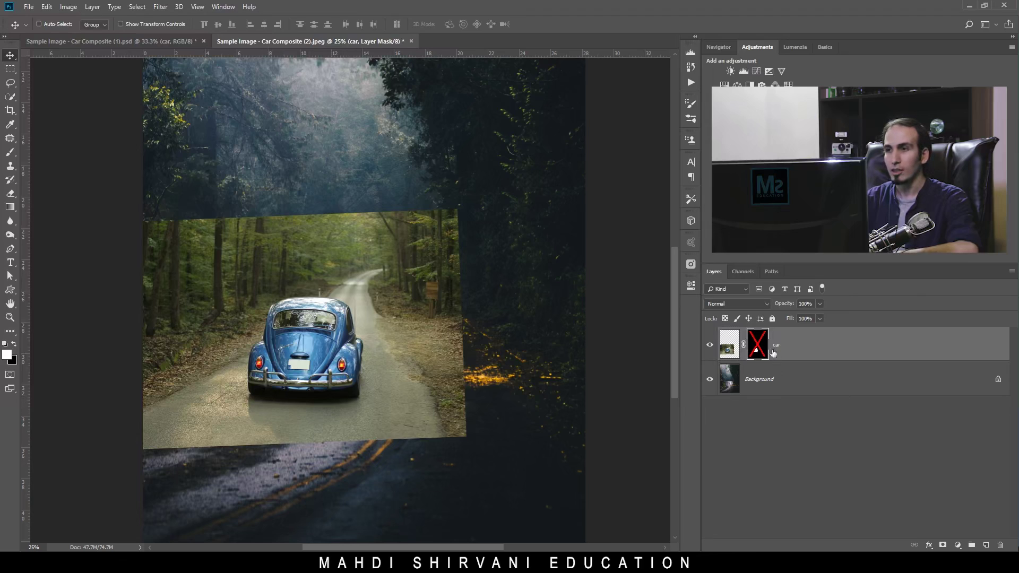
left_click(766, 350, "shift")
Duplicate the car layer and rename the copy "shadow"
left_click(724, 342)
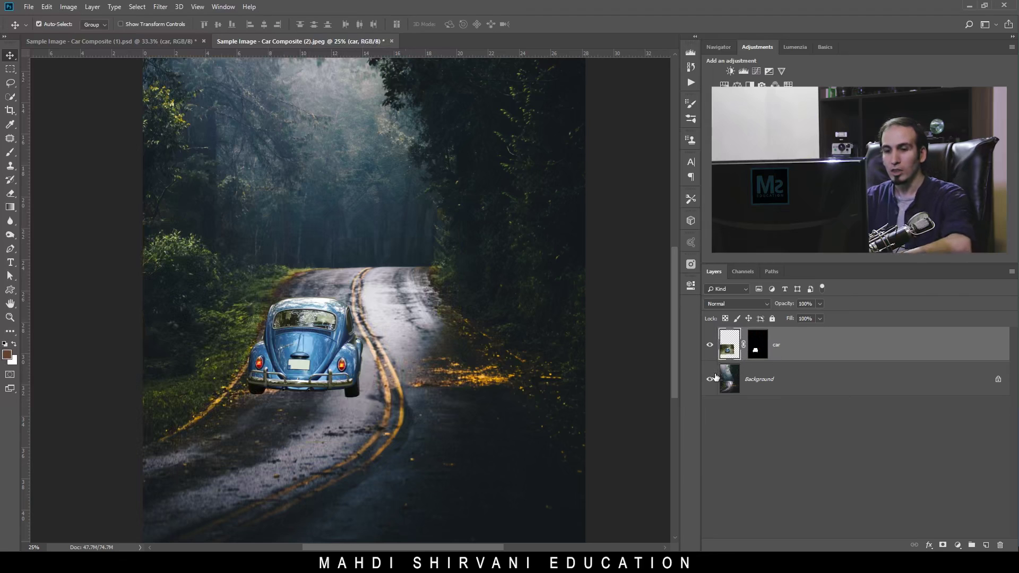
key("ctrl+j")
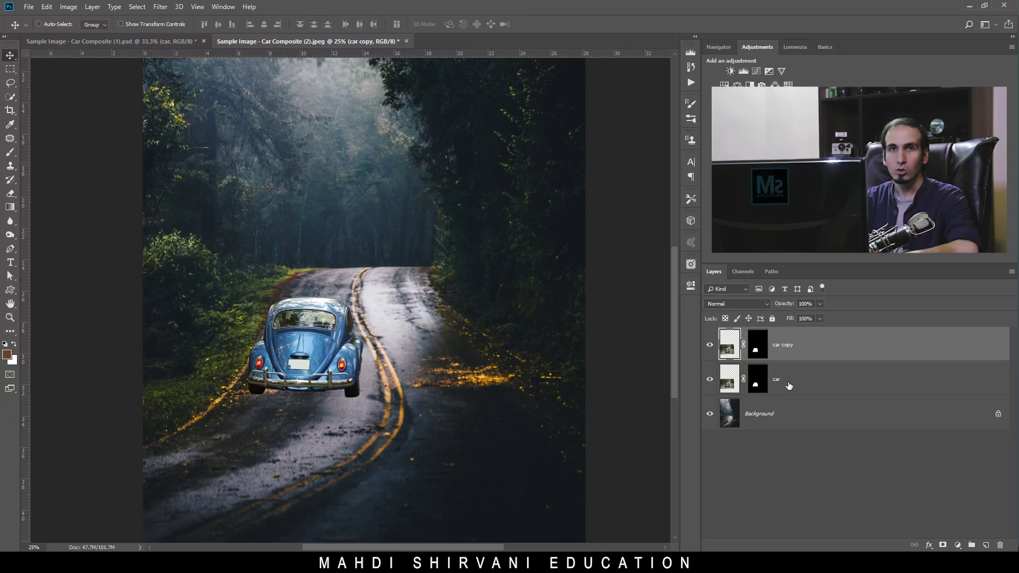
double_click(783, 346)
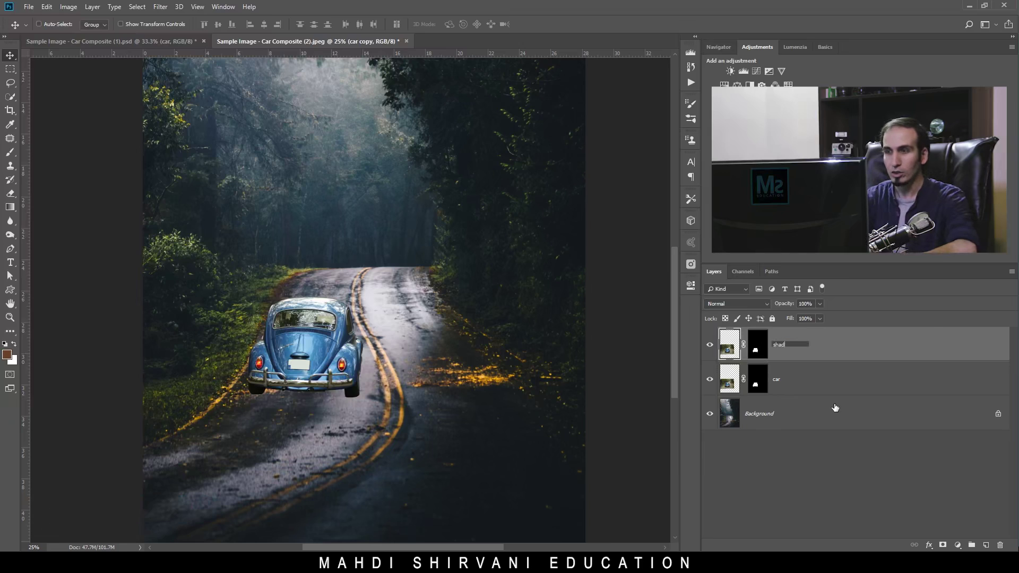
key("Return")
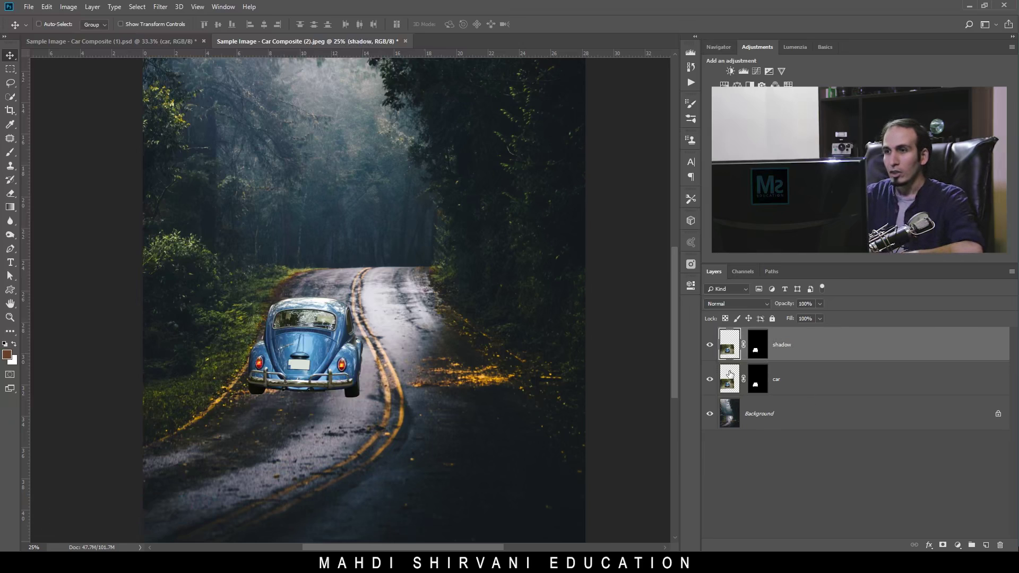
Paint white with a 112 px, 0% hardness brush on the shadow layer's mask to reveal the ground shadow beneath the car
left_click(764, 346)
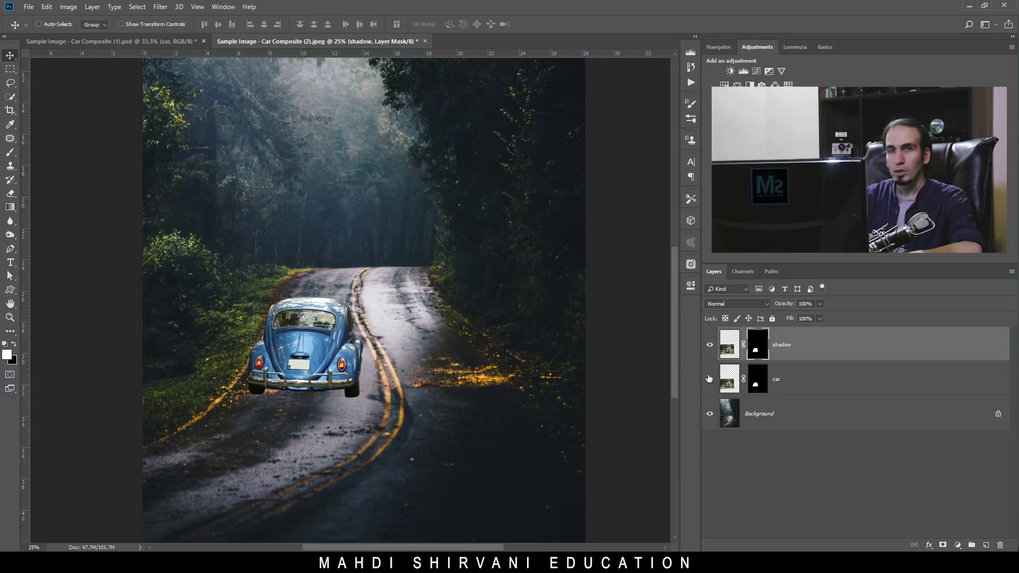
key("ctrl+plus")
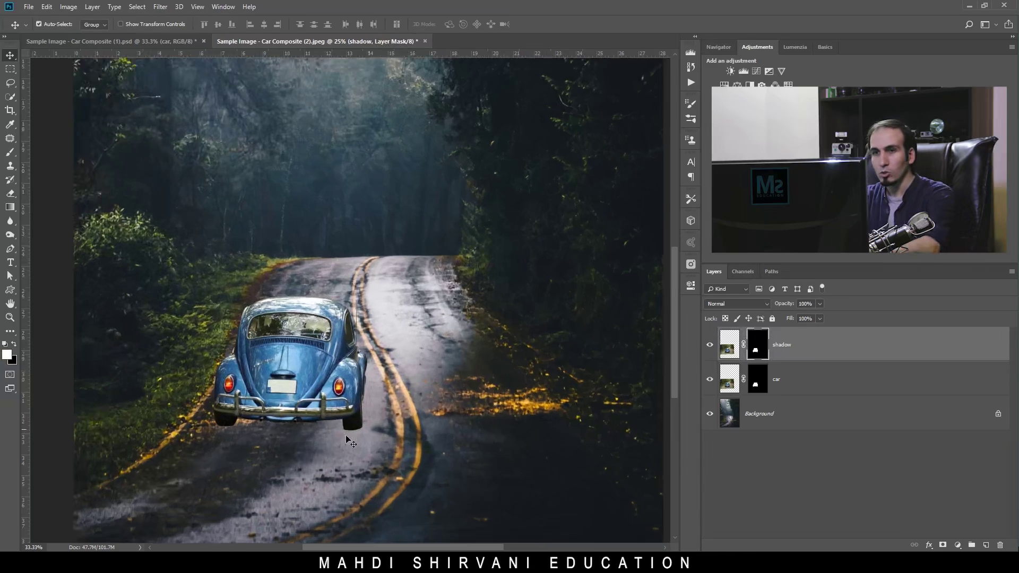
key("ctrl+plus")
key("ctrl+plus")
key("ctrl+plus")
key("ctrl+plus")
left_click_drag(338, 456, 404, 160)
left_click_drag(198, 463, 507, 200)
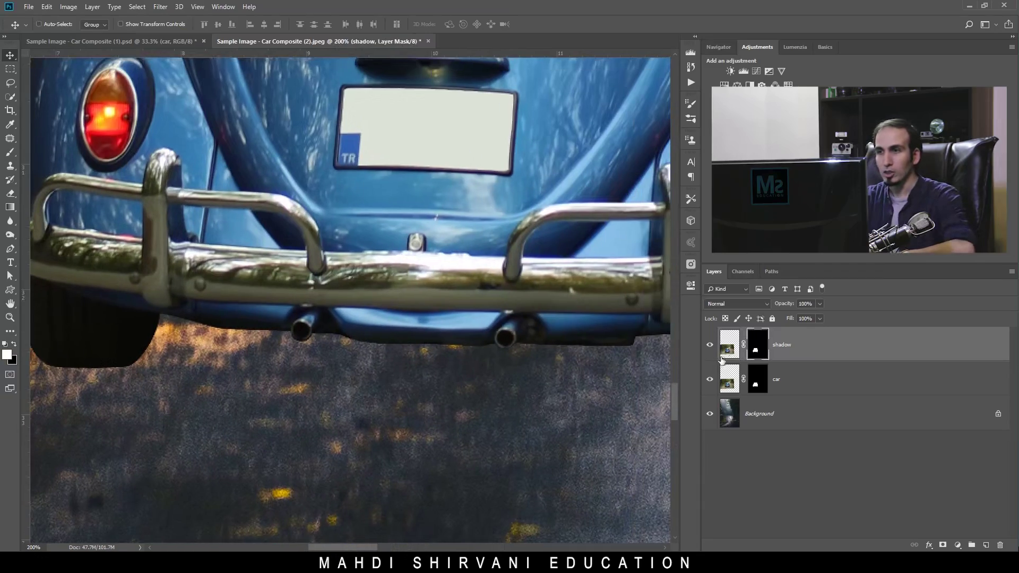
key("ctrl+minus")
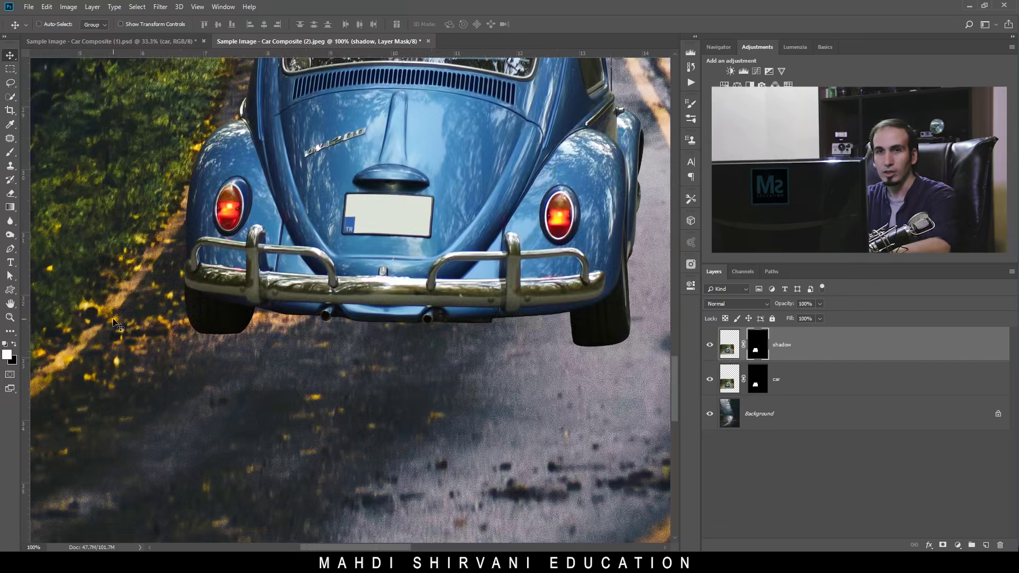
left_click(10, 152)
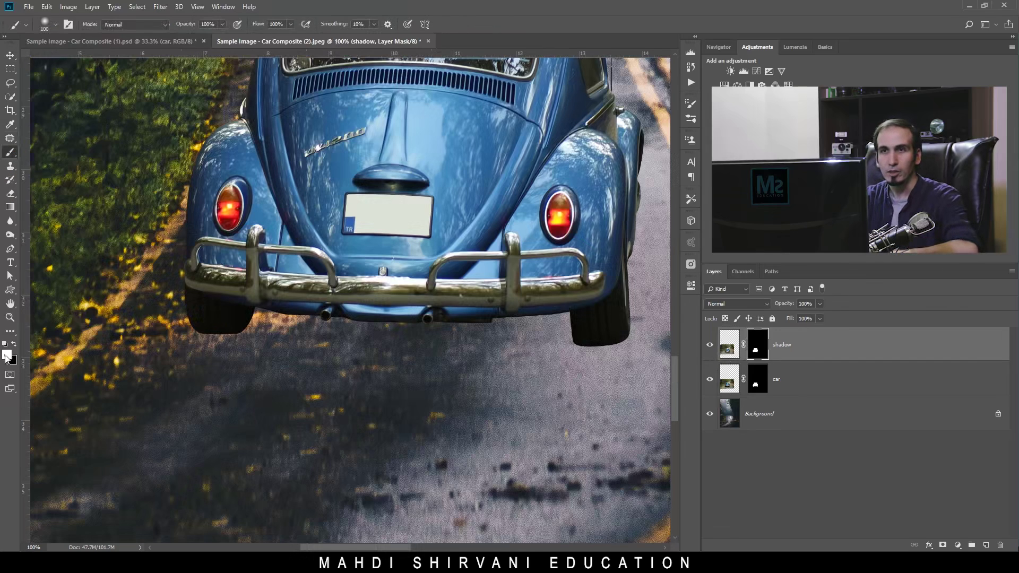
right_click(308, 277, "alt")
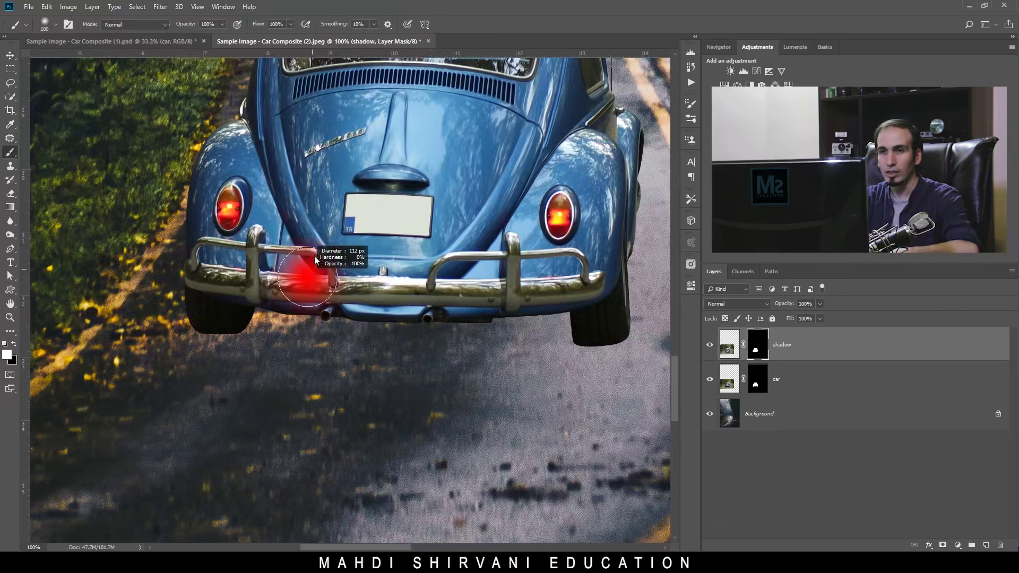
mouse_move(564, 333)
left_mouse_down()
mouse_move(603, 355)
mouse_move(616, 338)
mouse_move(573, 366)
mouse_move(425, 350)
mouse_move(365, 362)
mouse_move(215, 326)
mouse_move(204, 334)
mouse_move(524, 316)
mouse_move(472, 339)
left_mouse_up()
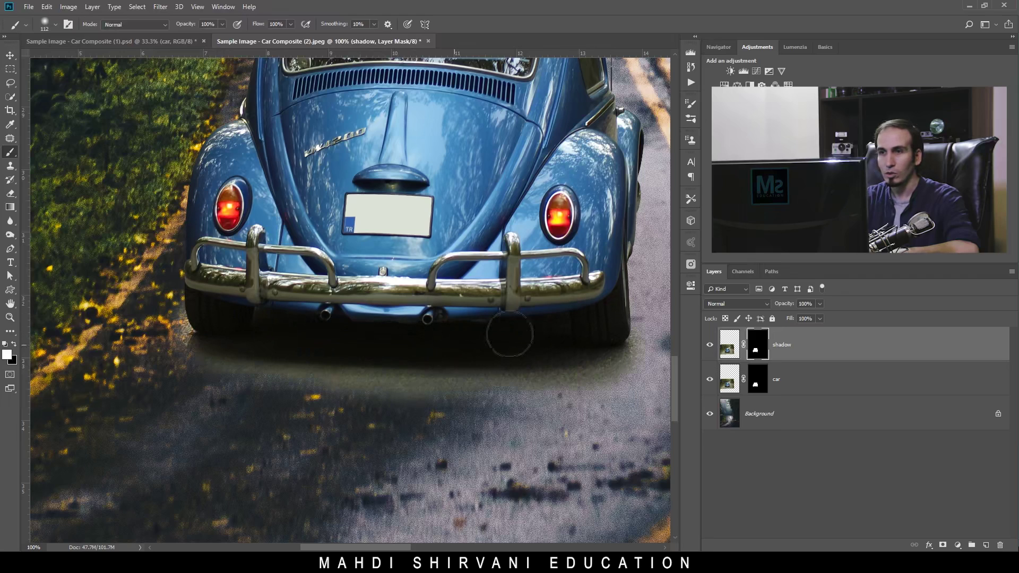
Paint black on the shadow layer's mask to trim the excess ground along the outer edge of the shadow
key("x")
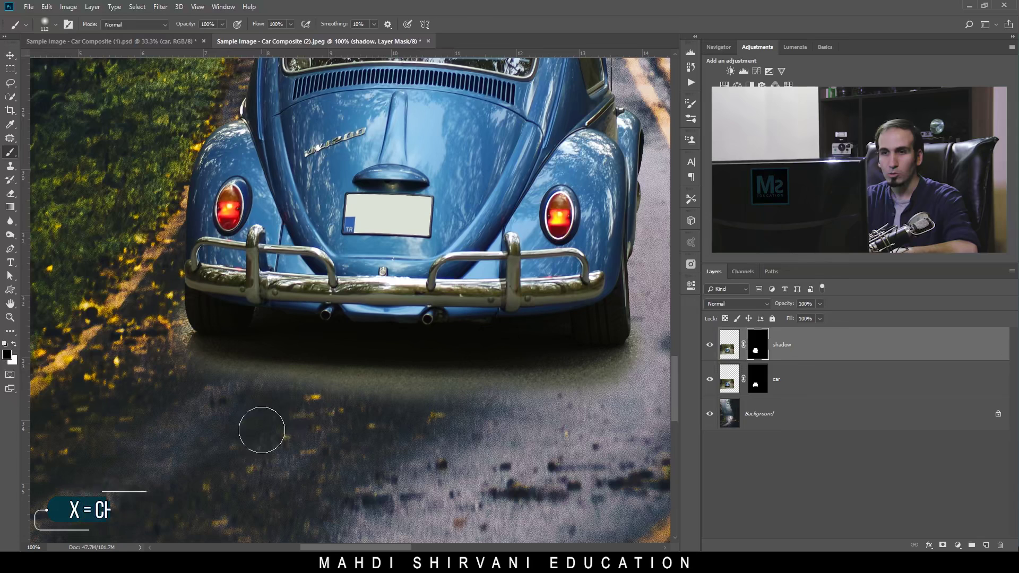
mouse_move(536, 403)
left_mouse_down()
mouse_move(587, 404)
mouse_move(661, 380)
mouse_move(657, 354)
left_mouse_up()
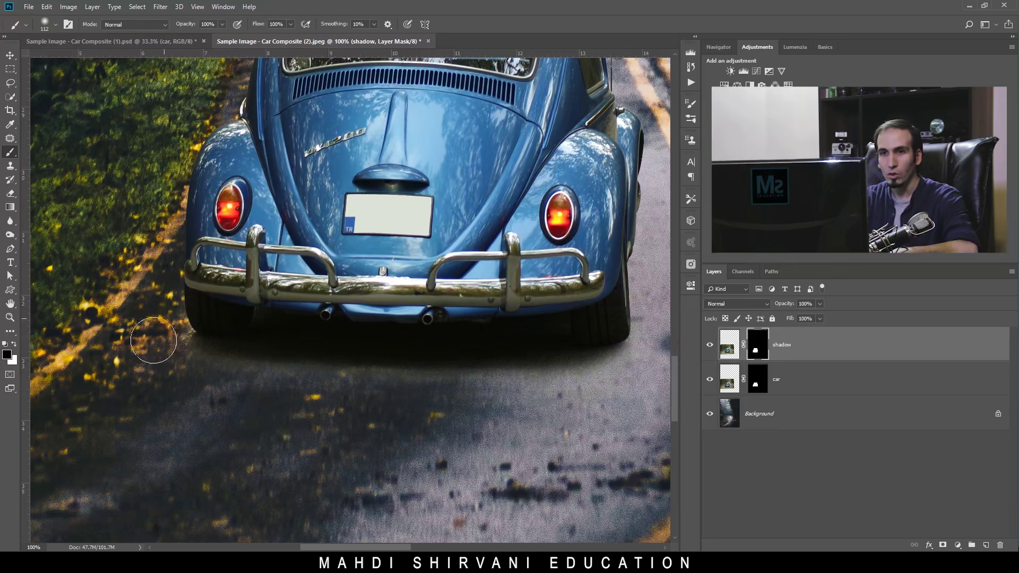
key("x")
left_click_drag(472, 374, 462, 435)
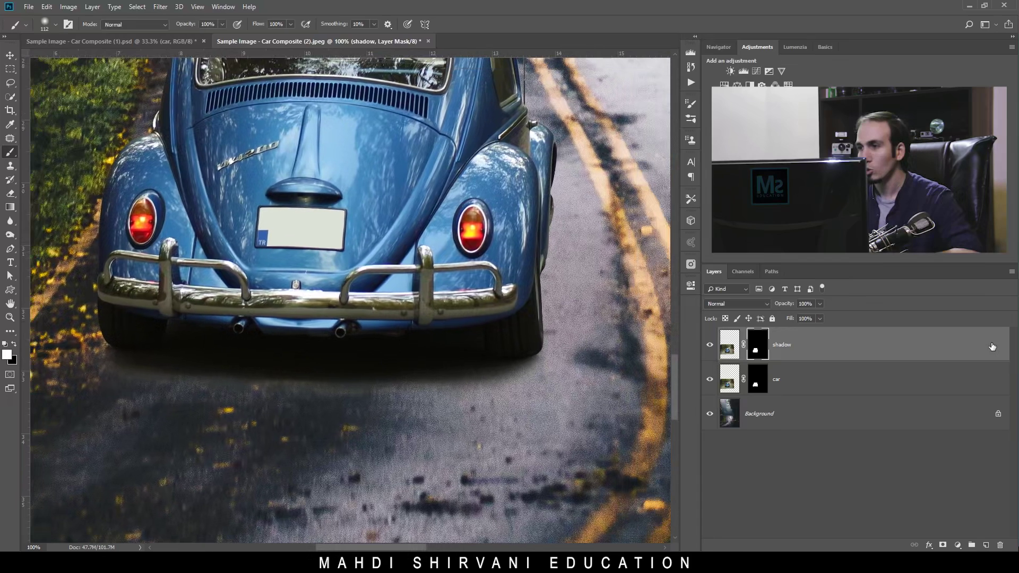
In the shadow layer's Blend If settings, lower the This Layer highlight slider to 35 and split it for a feathered transition
double_click(997, 347)
left_click_drag(752, 293, 742, 295)
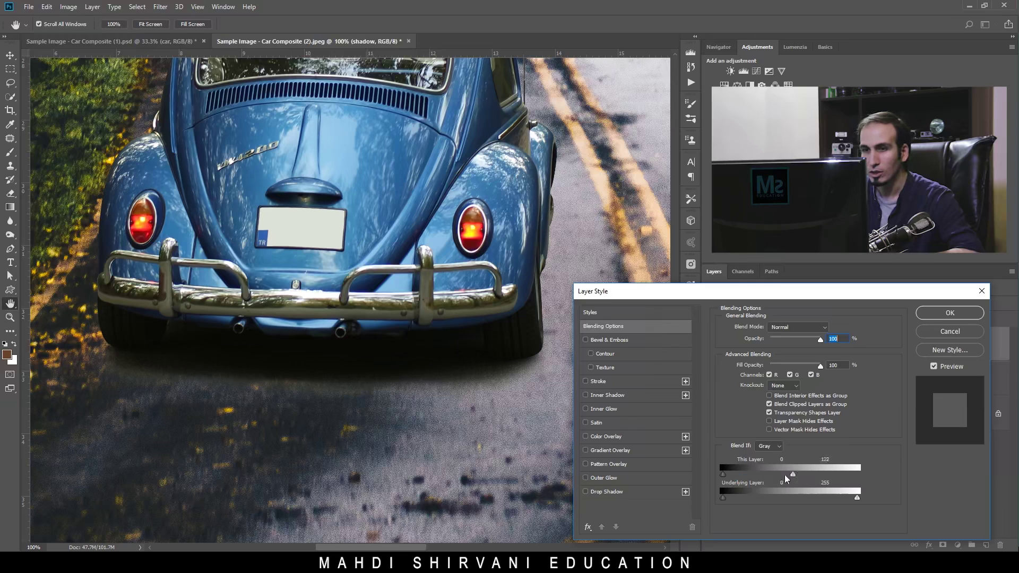
left_click_drag(771, 476, 741, 470)
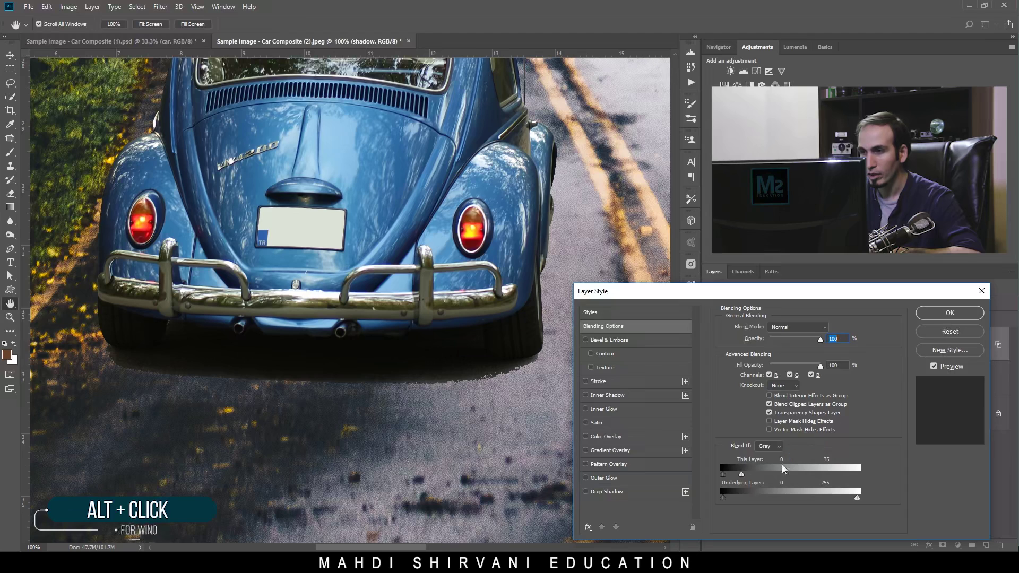
key("alt")
mouse_move(741, 474)
left_mouse_down()
mouse_move(759, 478)
mouse_move(727, 477)
left_mouse_up()
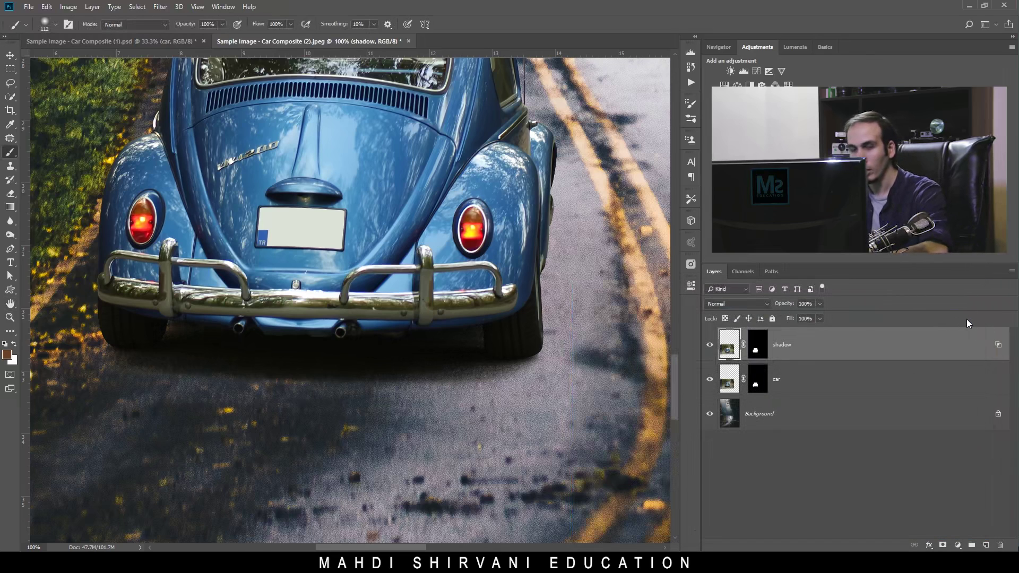
Group the shadow and car layers and name the group "car"
key("b")
key("ctrl+minus")
key("ctrl+minus")
key("ctrl+minus")
key("ctrl+plus")
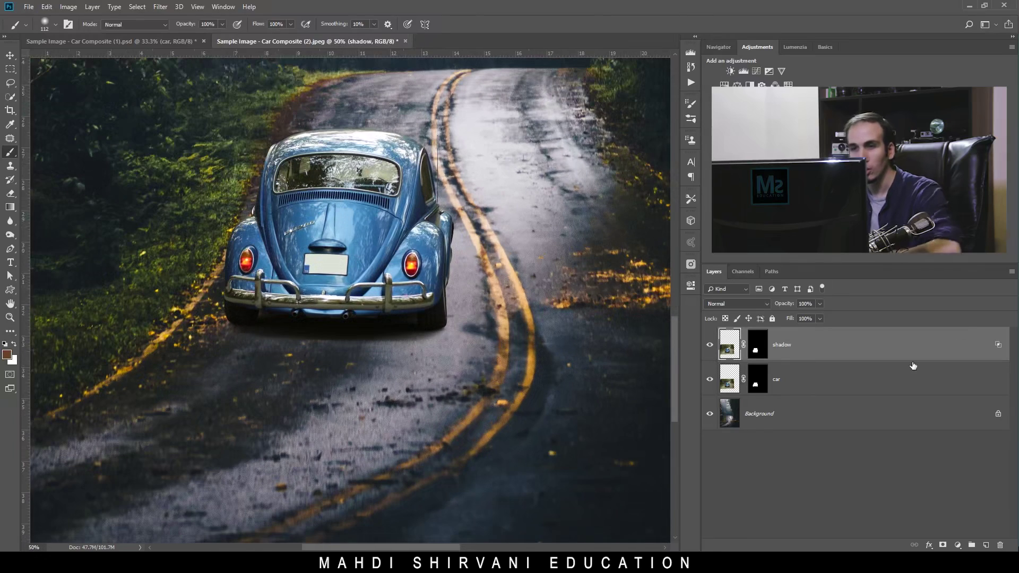
left_click_drag(588, 465, 511, 389)
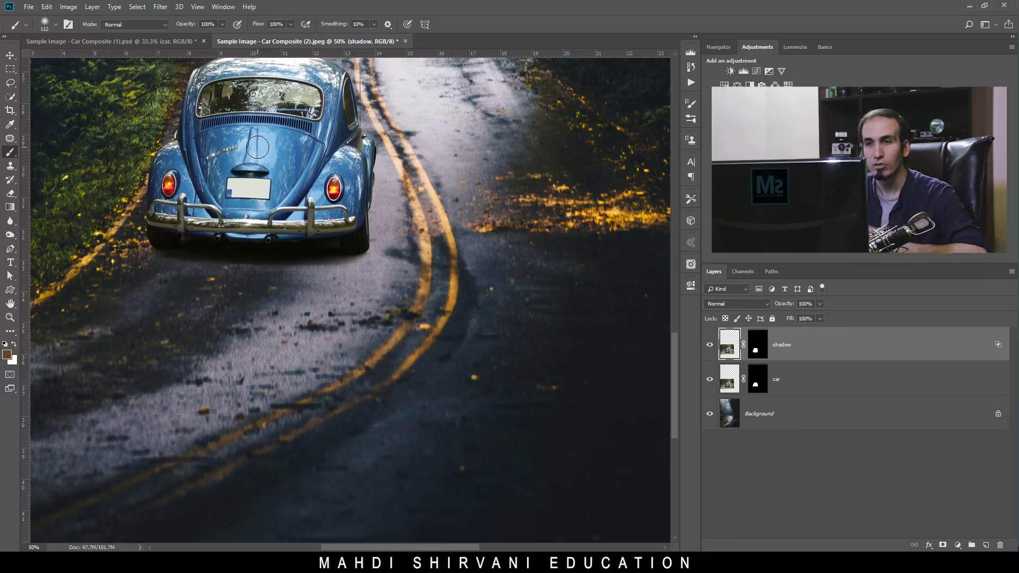
left_click(828, 381)
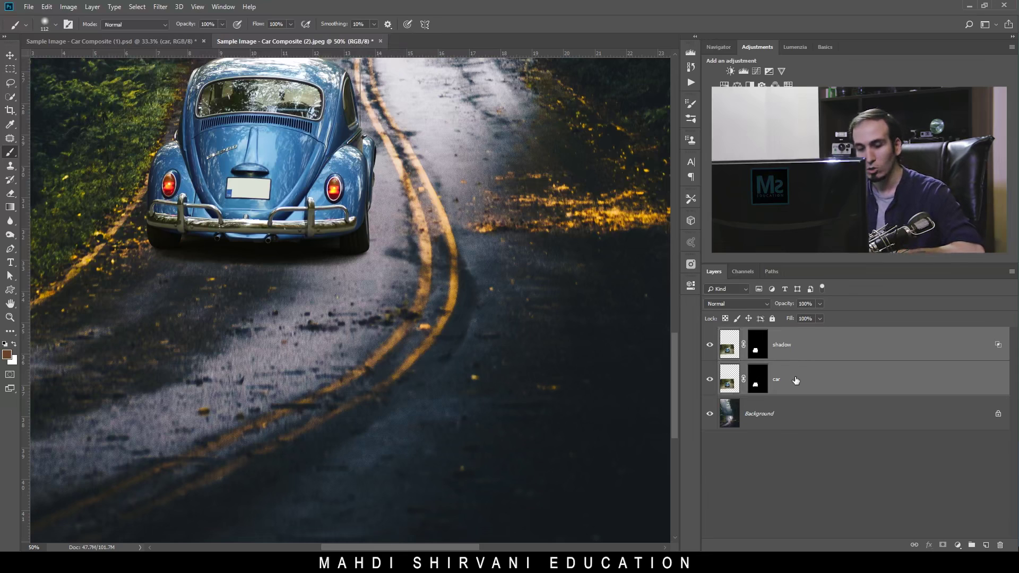
key("ctrl+g")
double_click(754, 336)
type("car")
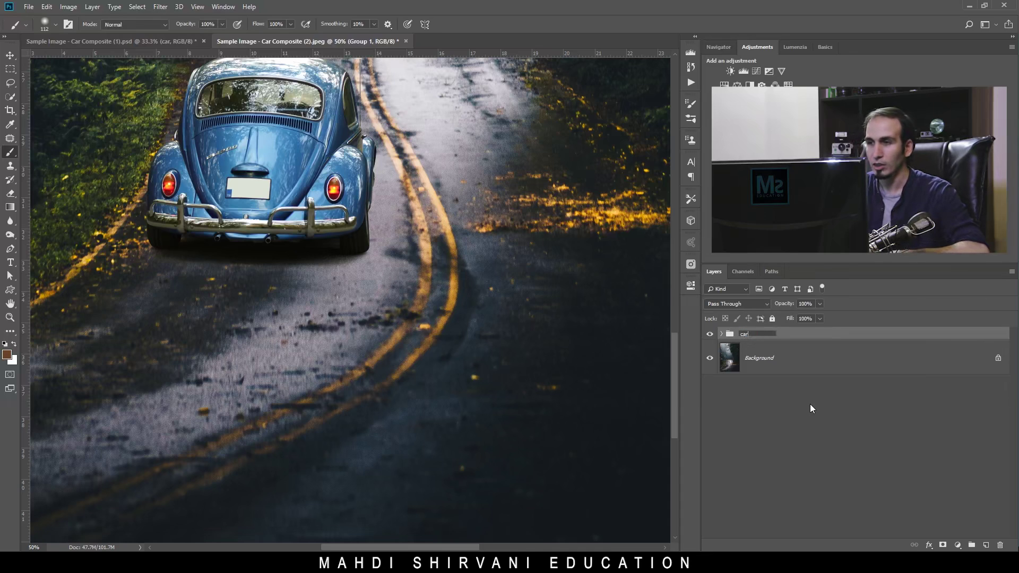
left_click(802, 334)
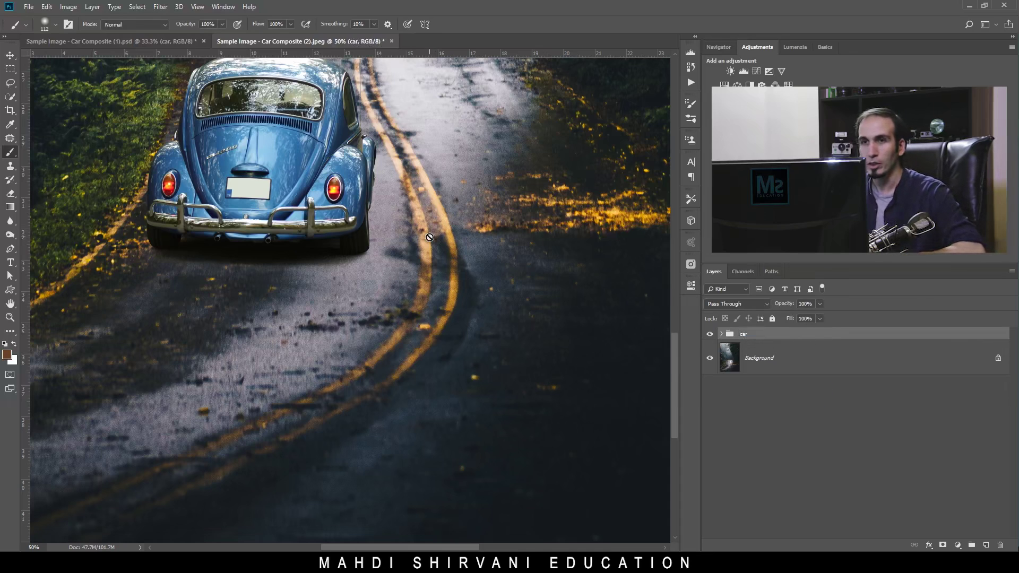
Try to move the car group slightly closer down the lane, and undo the move
key("ctrl+minus")
key("ctrl+minus")
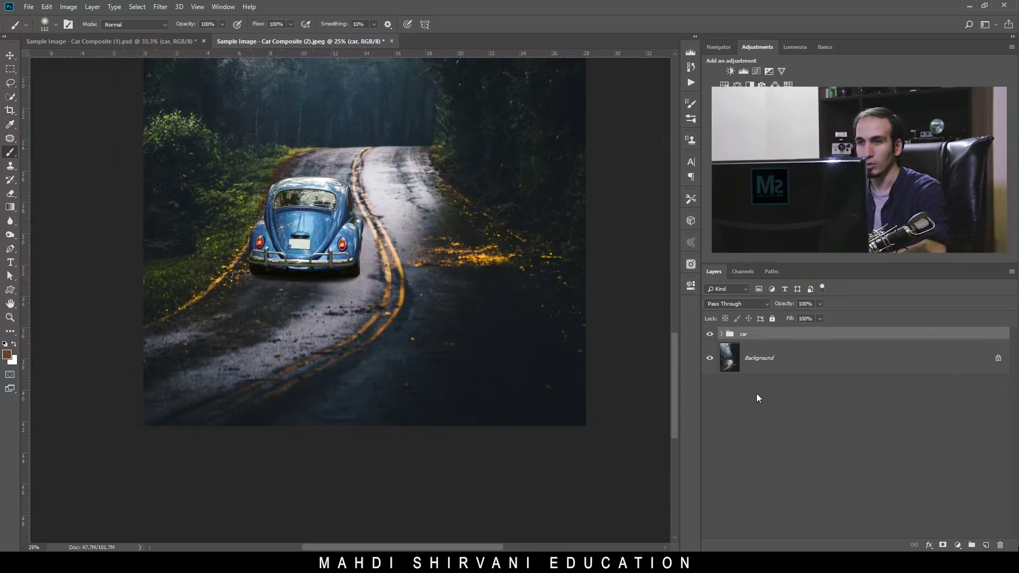
key("ctrl+plus")
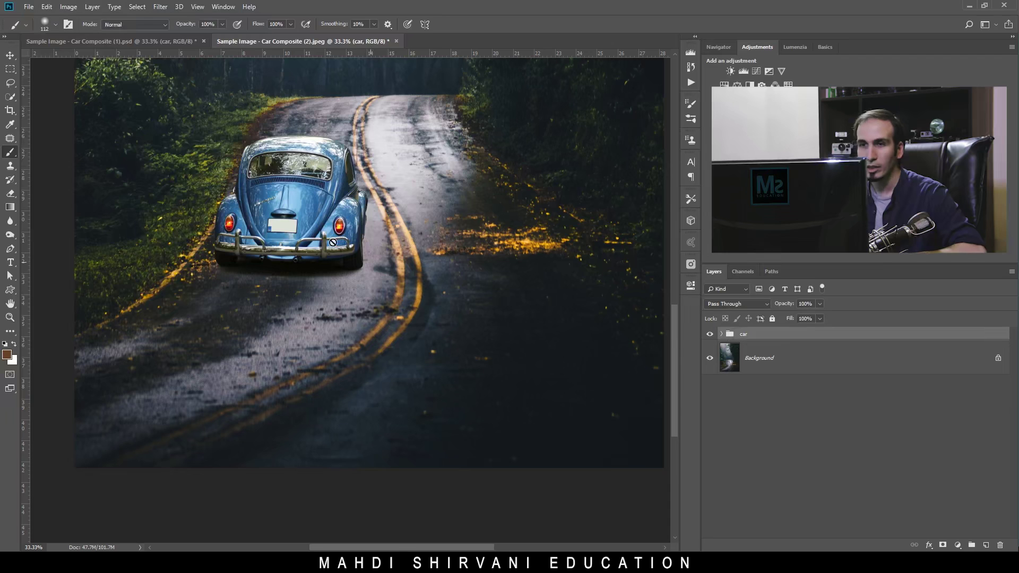
left_click(10, 55)
mouse_move(347, 234)
left_mouse_down()
mouse_move(301, 233)
mouse_move(356, 254)
left_mouse_up()
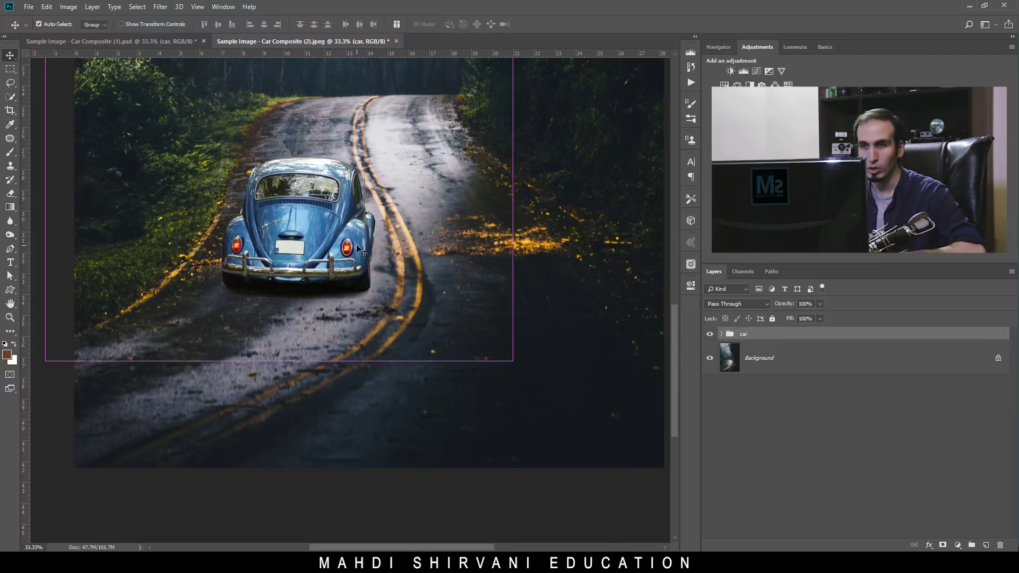
key("ctrl+z")
Examine the car's cut-out edges up close, from the rear tires around to the roof and antenna
left_click_drag(475, 173, 499, 208)
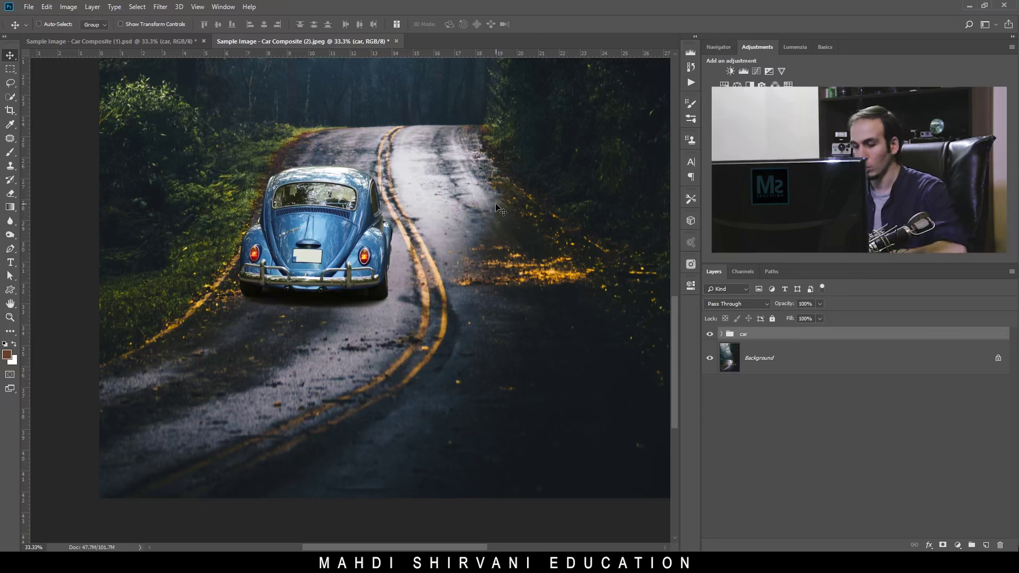
key("ctrl+plus")
key("ctrl+plus")
key("ctrl+plus")
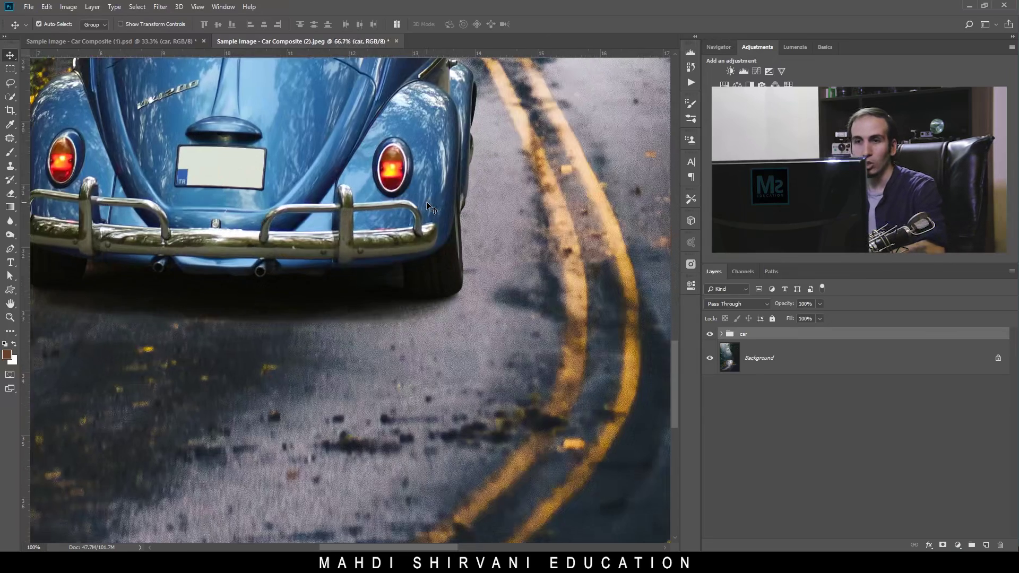
key("ctrl+minus")
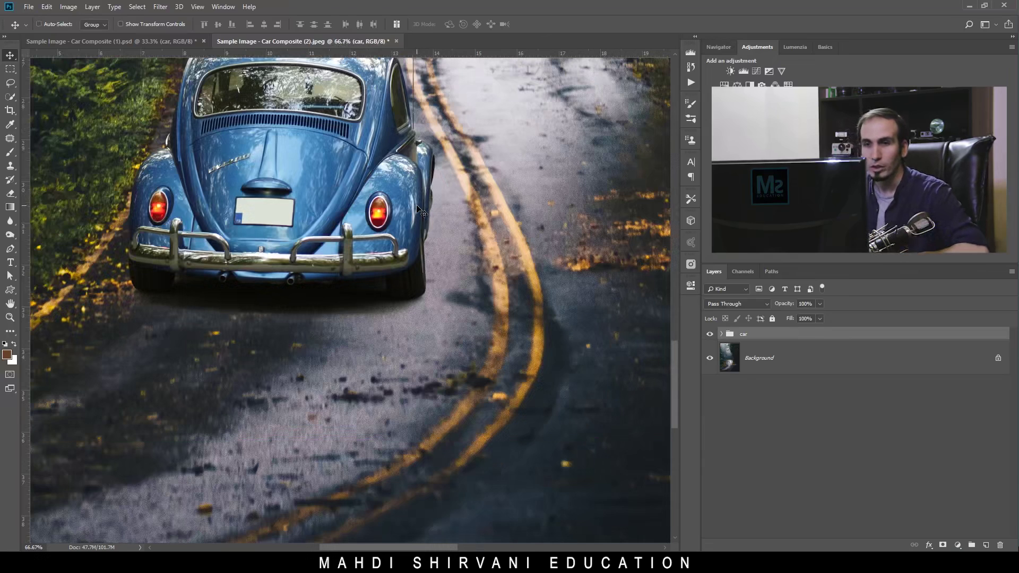
left_click_drag(417, 183, 514, 290)
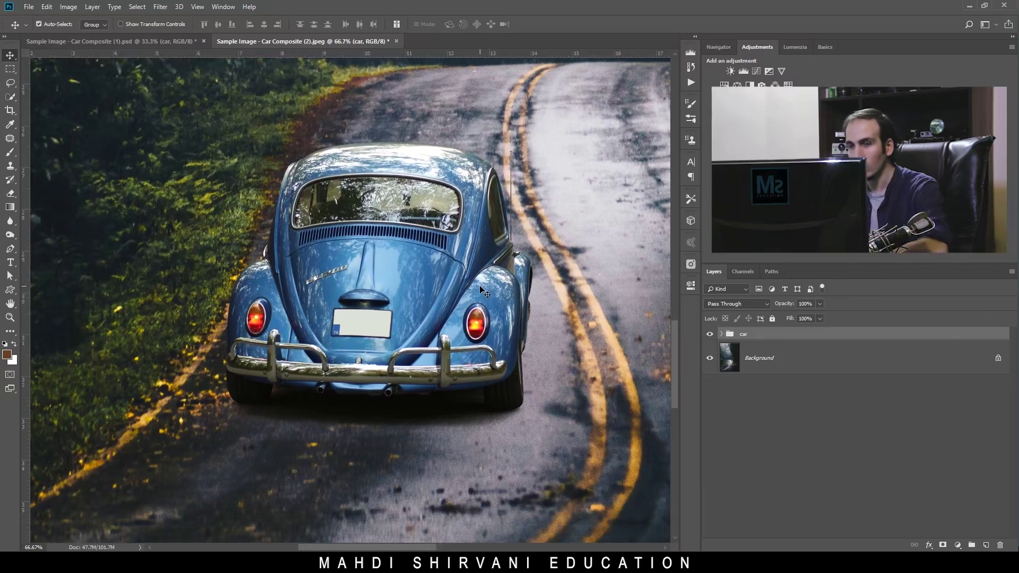
key("ctrl+plus")
key("ctrl+plus")
left_click_drag(217, 198, 485, 470)
left_click_drag(626, 313, 147, 466)
left_click_drag(583, 400, 435, 181)
left_click_drag(612, 436, 609, 521)
left_click_drag(516, 364, 532, 351)
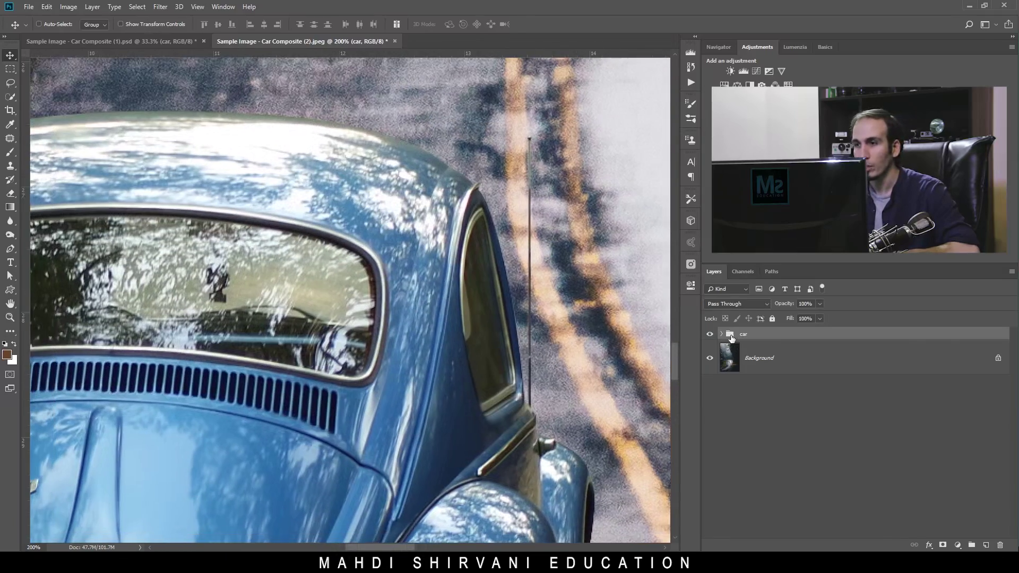
Soften the roof and side edges of the car layer's mask using the Blur tool with a reduced brush size
left_click(722, 333)
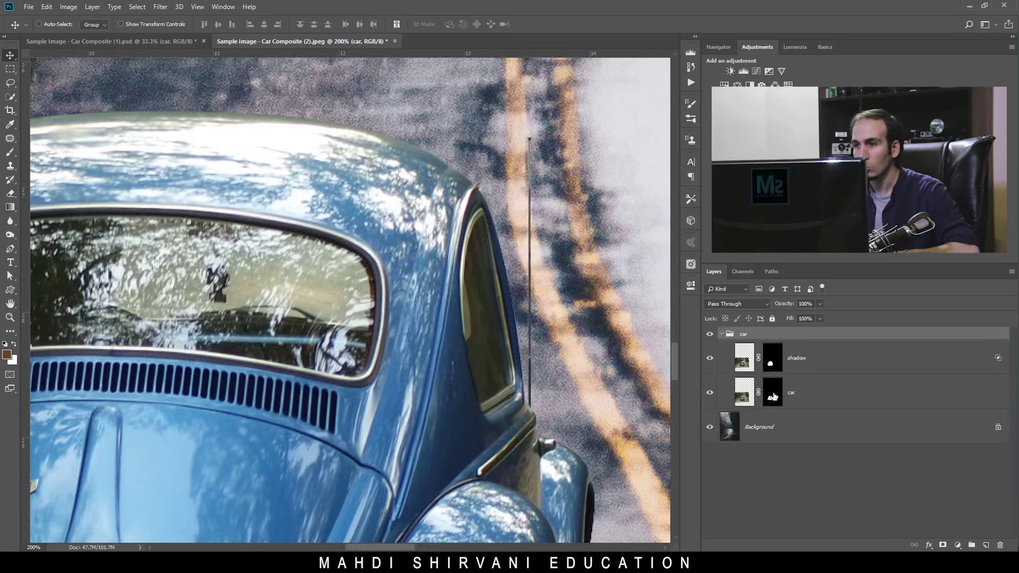
left_click(773, 396)
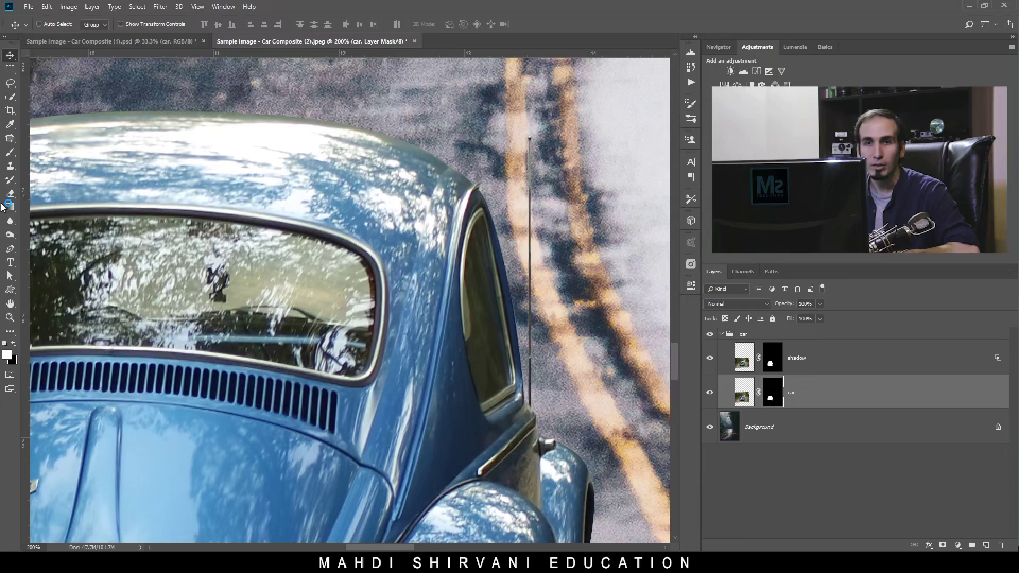
left_click(12, 221)
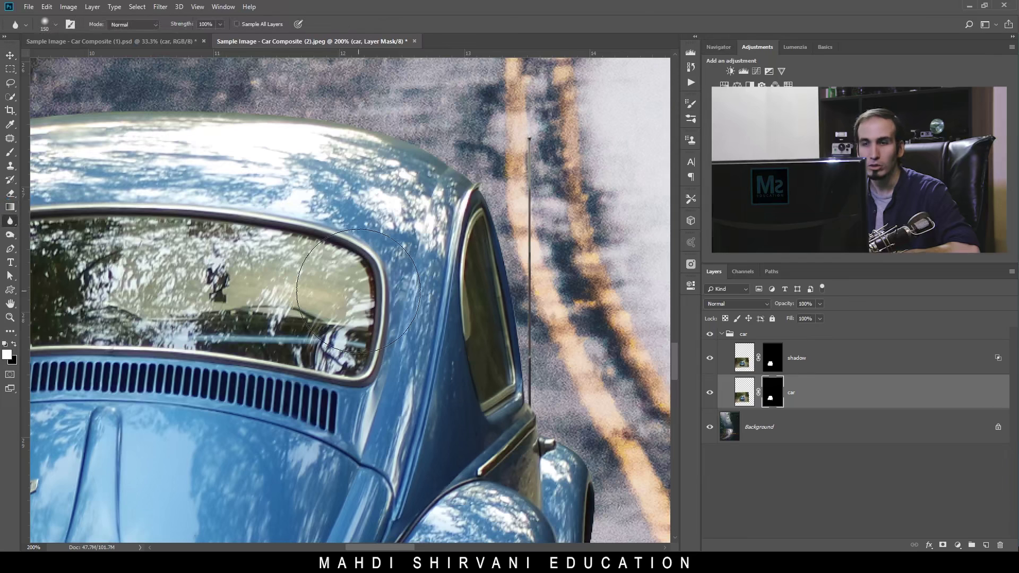
key("bracketleft")
key("bracketleft")
key("bracketleft")
key("bracketleft")
key("bracketleft")
key("bracketleft")
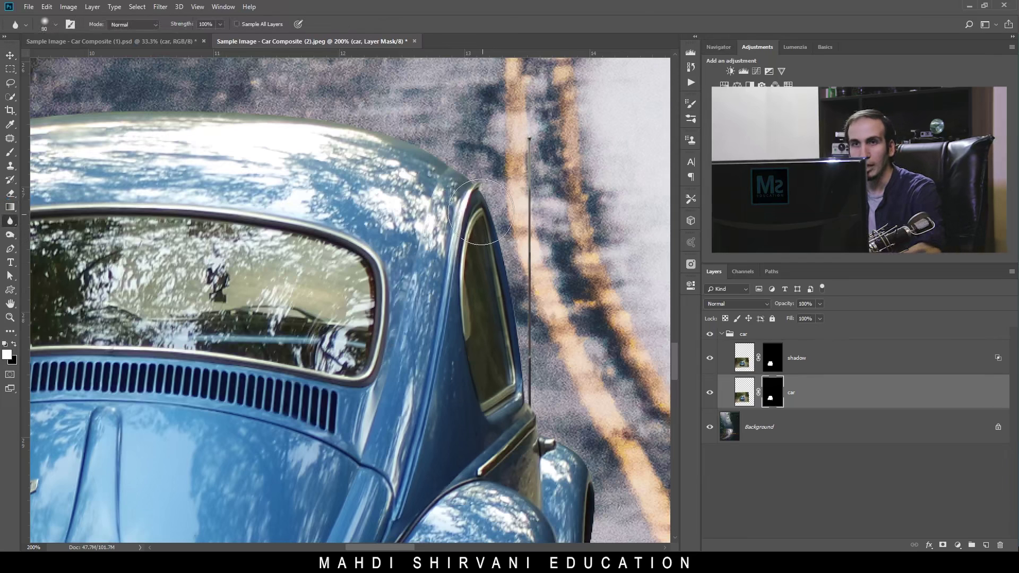
key("bracketleft")
key("bracketleft")
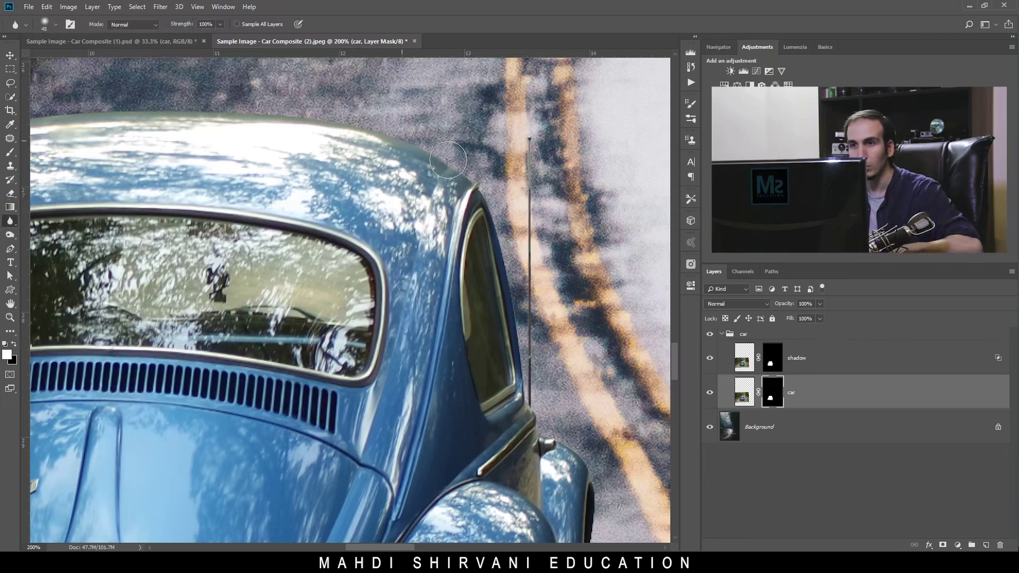
mouse_move(398, 128)
left_mouse_down()
mouse_move(167, 110)
mouse_move(411, 132)
mouse_move(523, 339)
left_mouse_up()
left_click_drag(544, 415, 382, 242)
Display the shadow layer's mask on its own and paint black over the car body, keeping only the ground shadow strip
key("ctrl+minus")
key("ctrl+minus")
left_click(772, 361)
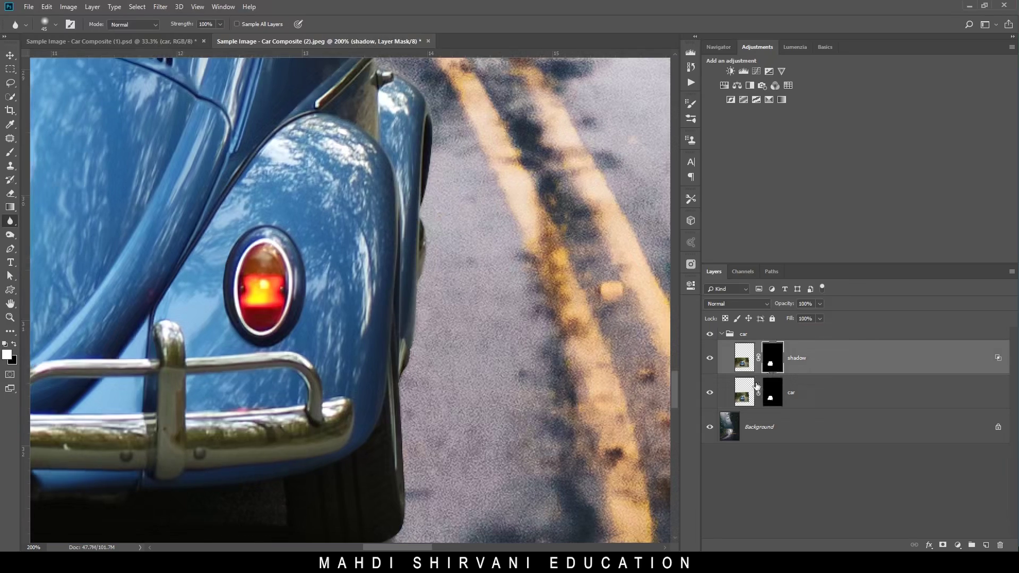
key("x")
key("bracketright")
key("bracketright")
key("bracketright")
key("bracketright")
key("bracketright")
key("bracketright")
key("bracketright")
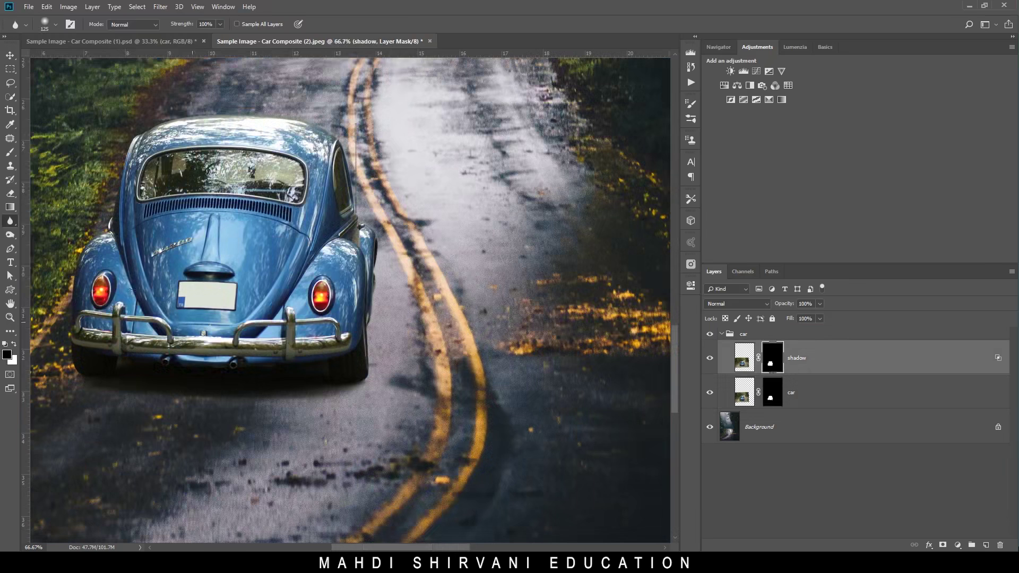
key("b")
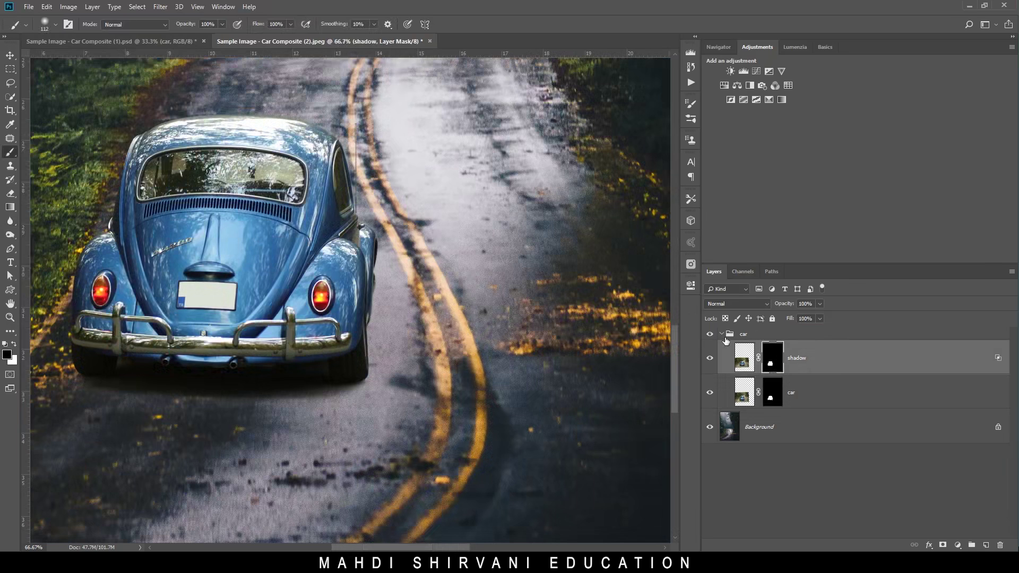
left_click(772, 365, "alt")
mouse_move(292, 264)
left_mouse_down()
mouse_move(50, 346)
mouse_move(375, 341)
mouse_move(80, 248)
mouse_move(250, 125)
mouse_move(340, 214)
mouse_move(218, 220)
left_mouse_up()
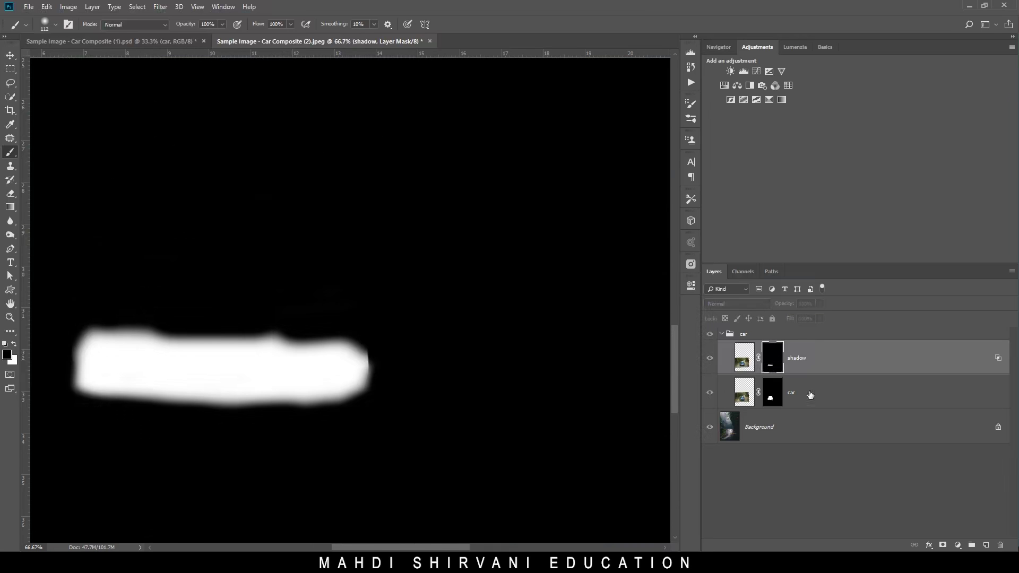
Return to the full image and soften the right-hand edge of the car layer's mask using the Blur tool with a 50 px brush
left_click(773, 357, "alt")
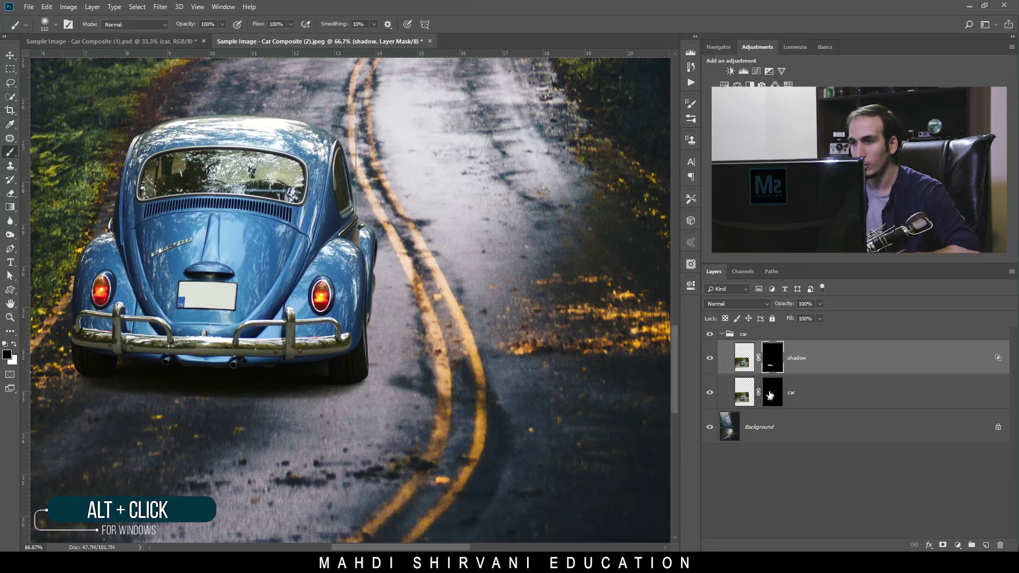
left_click(772, 393)
key("ctrl+plus")
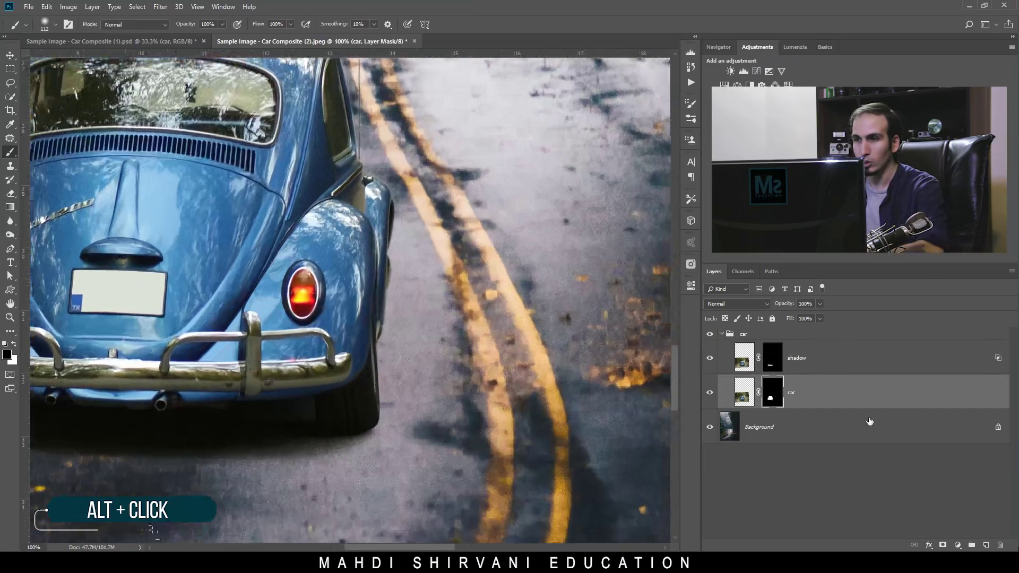
key("ctrl+plus")
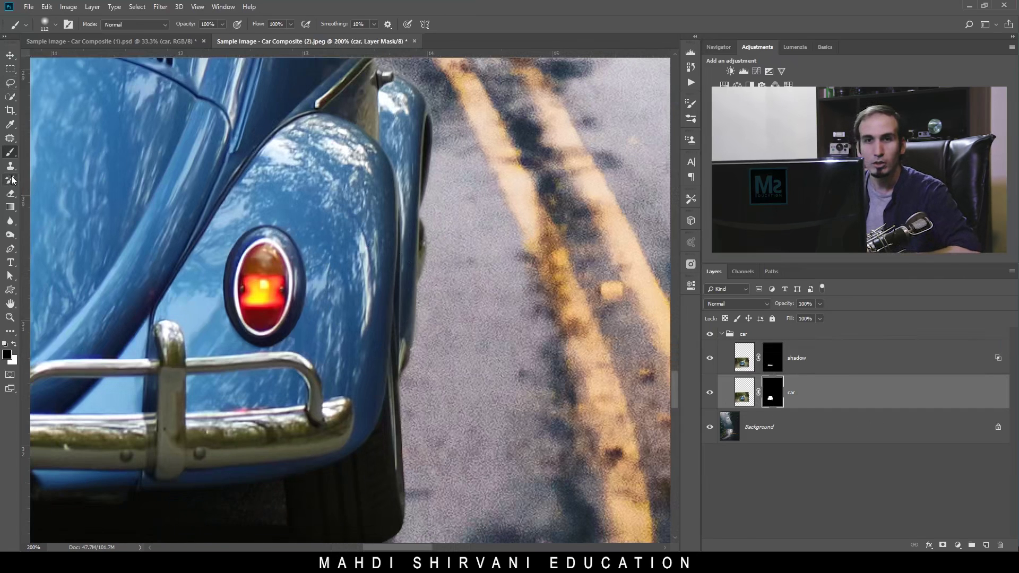
left_click(12, 223)
left_click_drag(453, 179, 425, 265)
key("bracketleft")
key("bracketleft")
key("bracketleft")
key("bracketleft")
key("bracketleft")
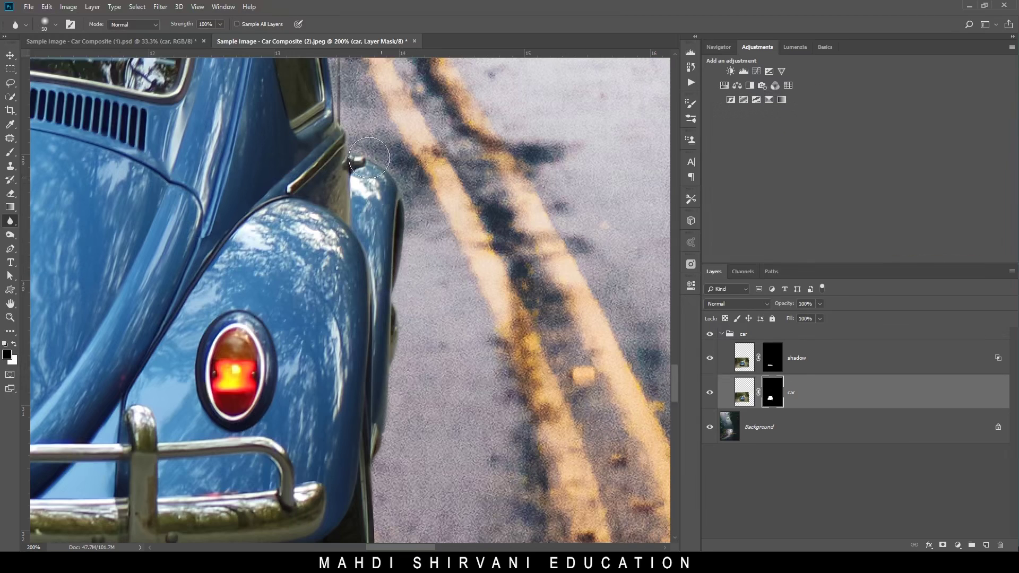
left_click_drag(297, 276, 658, 159)
left_click_drag(325, 62, 250, 274)
Place the shadow layer beneath the car layer and soften the car mask along the left side of the body
left_click_drag(743, 361, 743, 406)
left_click(764, 349)
left_click_drag(345, 91, 275, 319)
left_click_drag(276, 312, 375, 132)
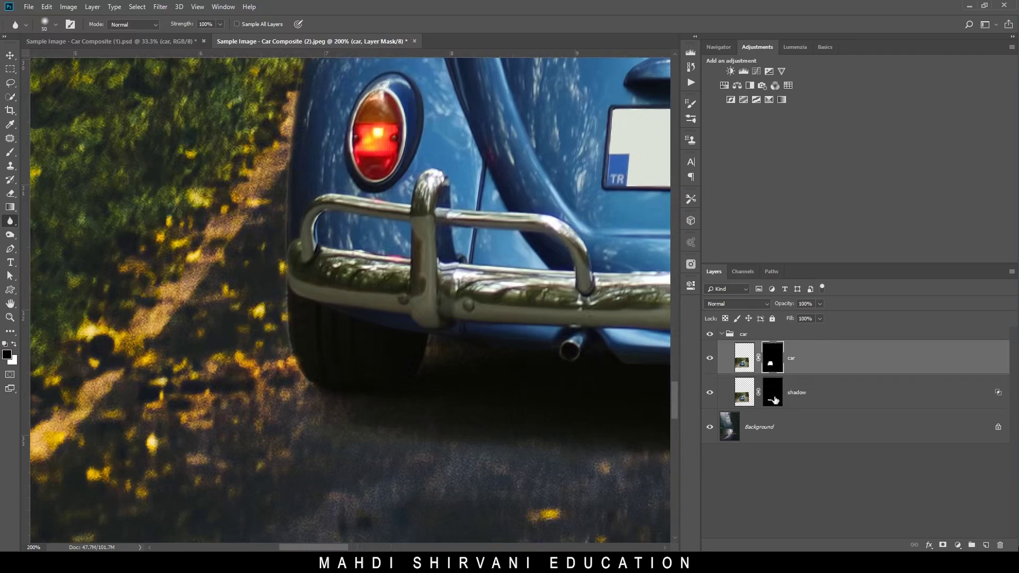
Switch to the Smudge tool for the car layer's mask and check the cut-out by toggling the car layer's visibility
left_click(772, 392)
left_click(747, 369)
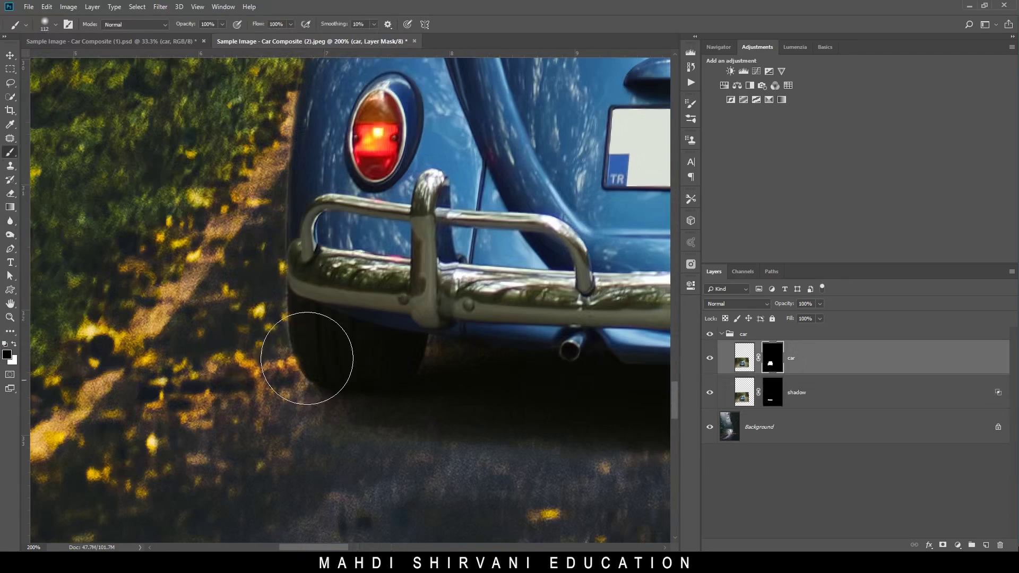
right_click(10, 221)
left_click(42, 245)
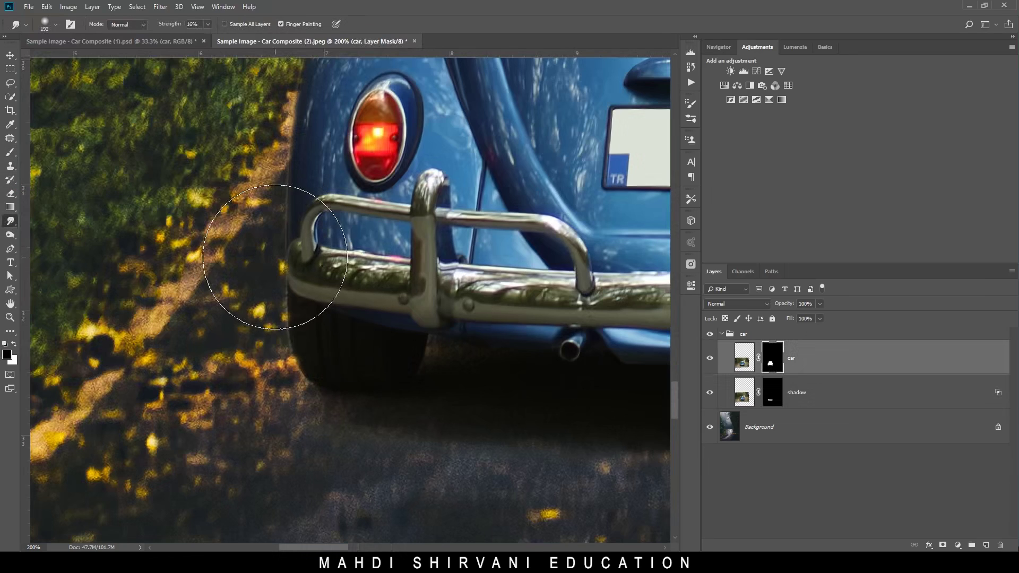
left_click(710, 358)
left_click(709, 359)
key("ctrl+0")
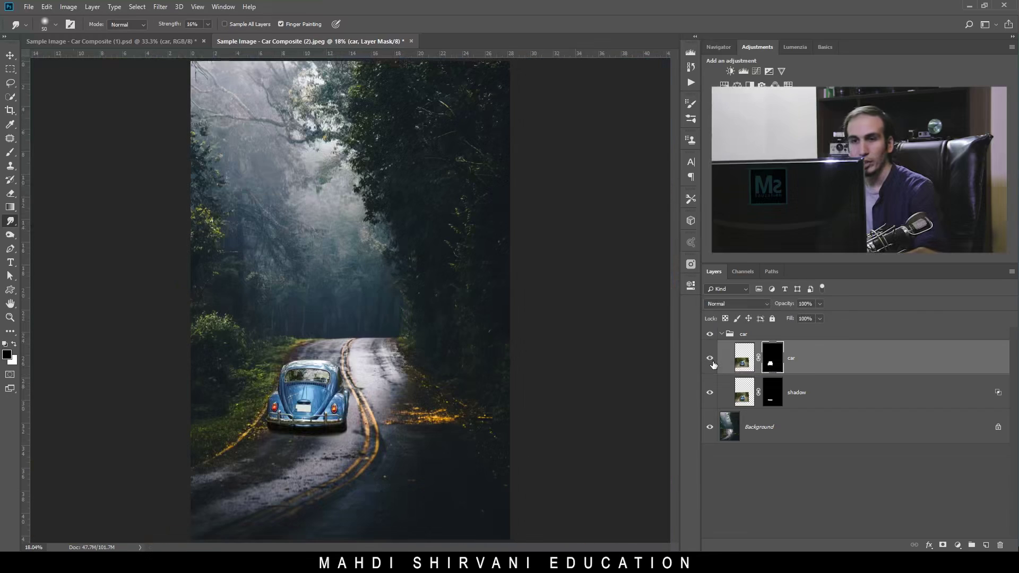
Collapse the car group and add a Curves adjustment layer above it
key("v")
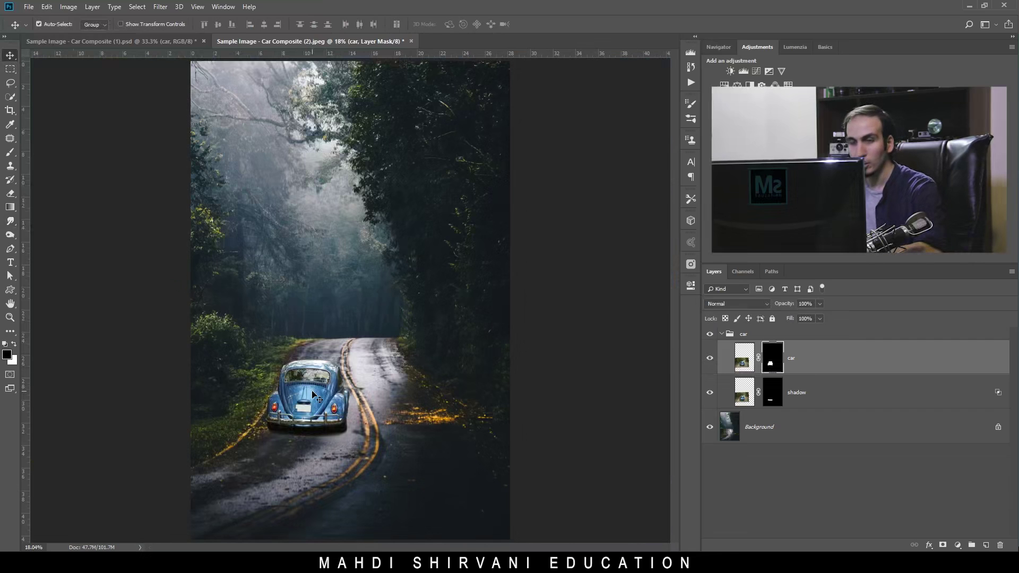
key("ctrl+plus")
key("ctrl+plus")
left_click_drag(424, 417, 407, 219)
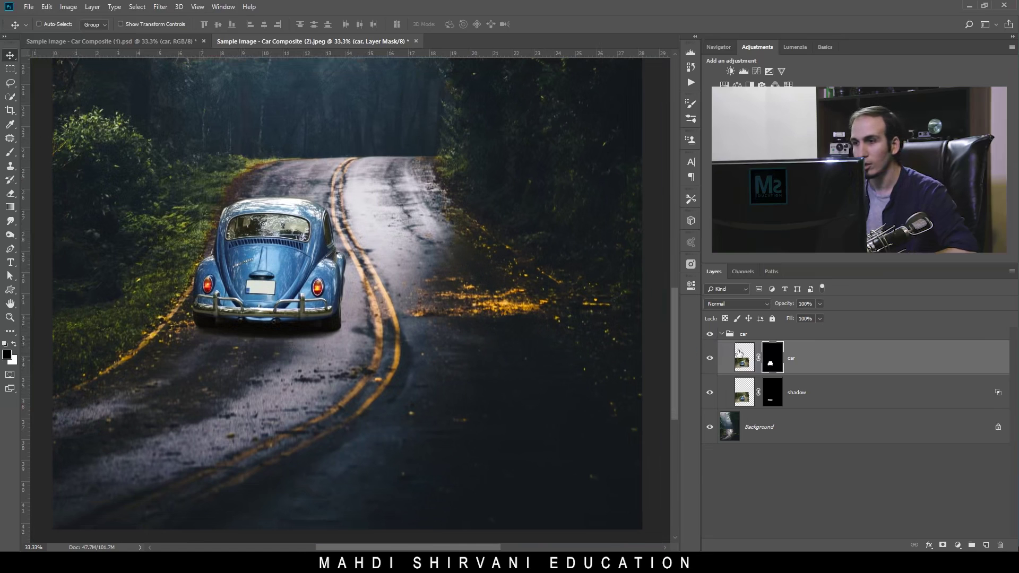
left_click(784, 335)
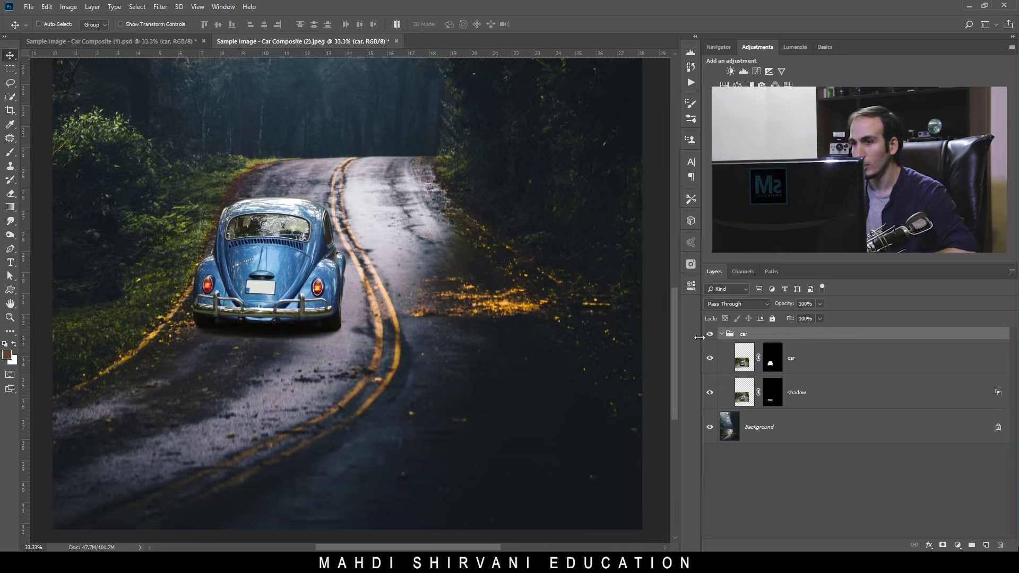
left_click(721, 334)
left_click(958, 545)
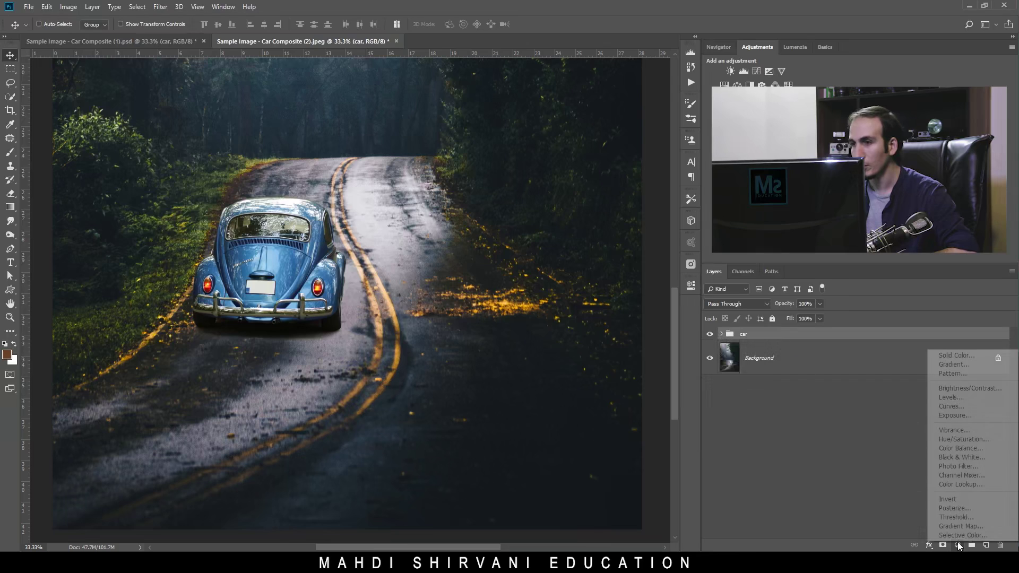
left_click(943, 408)
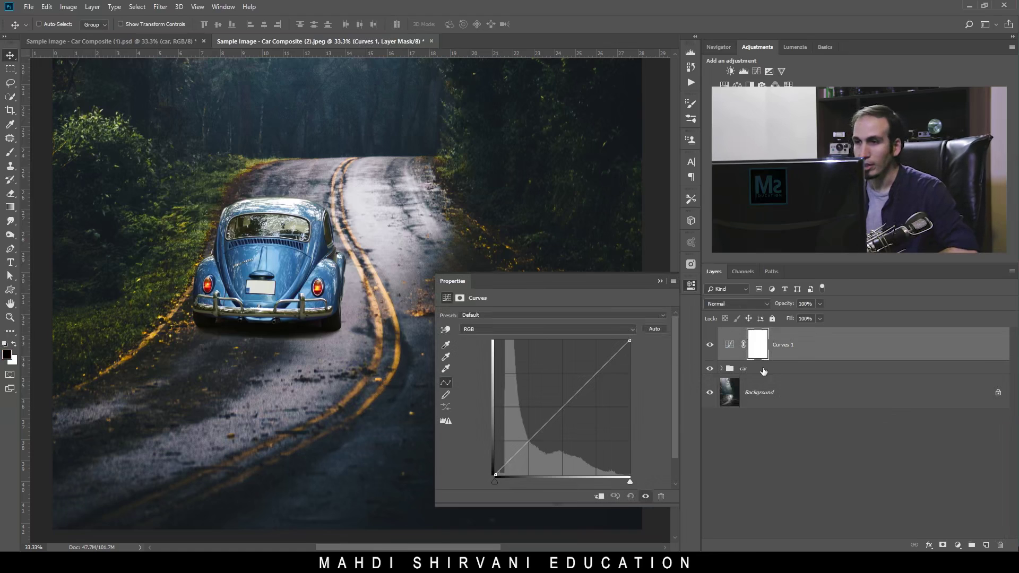
Clip the Curves adjustment to the car group, testing the effect with a strongly brightened curve and removing that curve point
left_click_drag(559, 413, 541, 388)
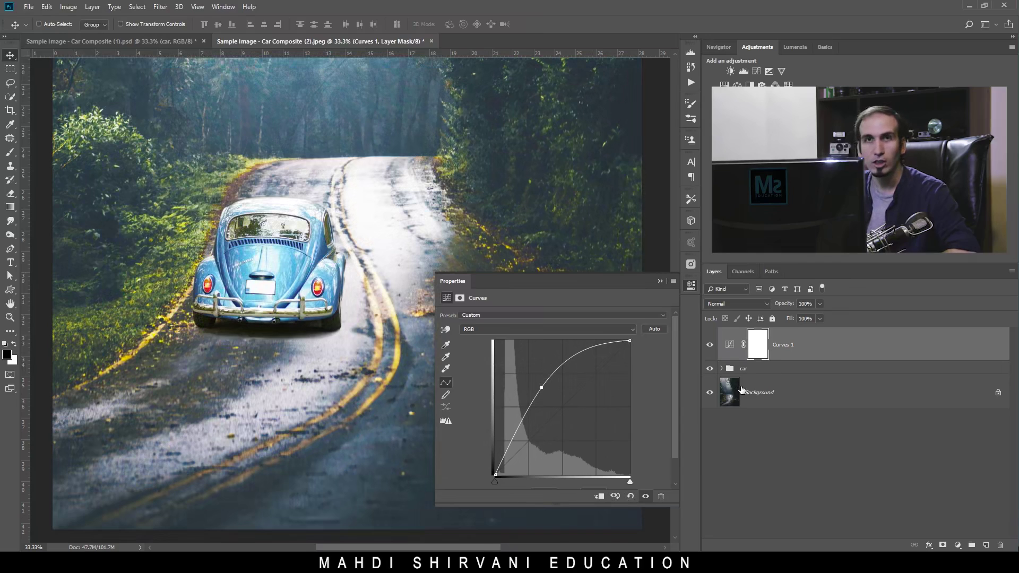
left_click(733, 360, "alt")
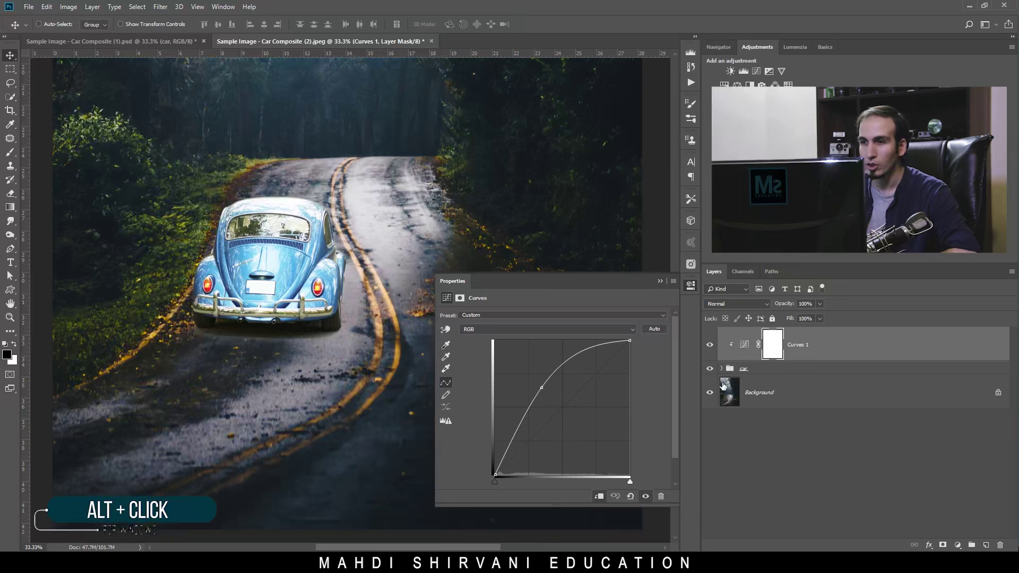
left_click(733, 360, "alt")
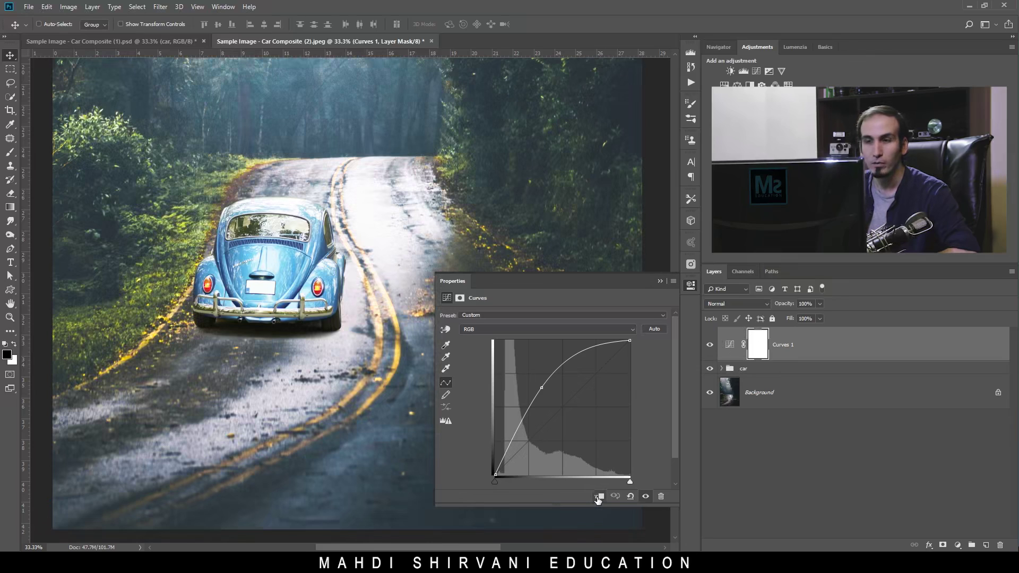
left_click(732, 344)
left_click(600, 496)
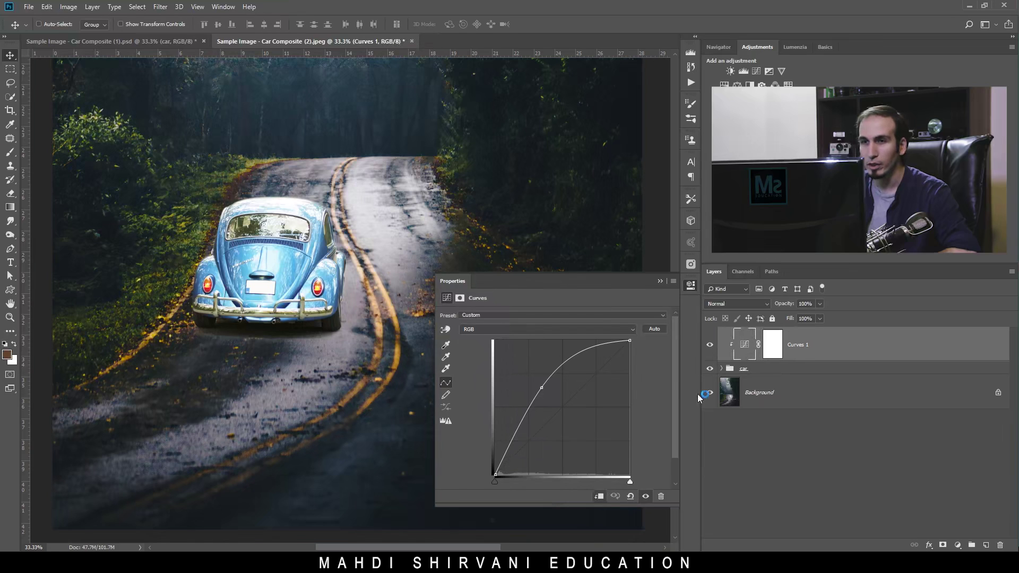
left_click_drag(546, 386, 560, 538)
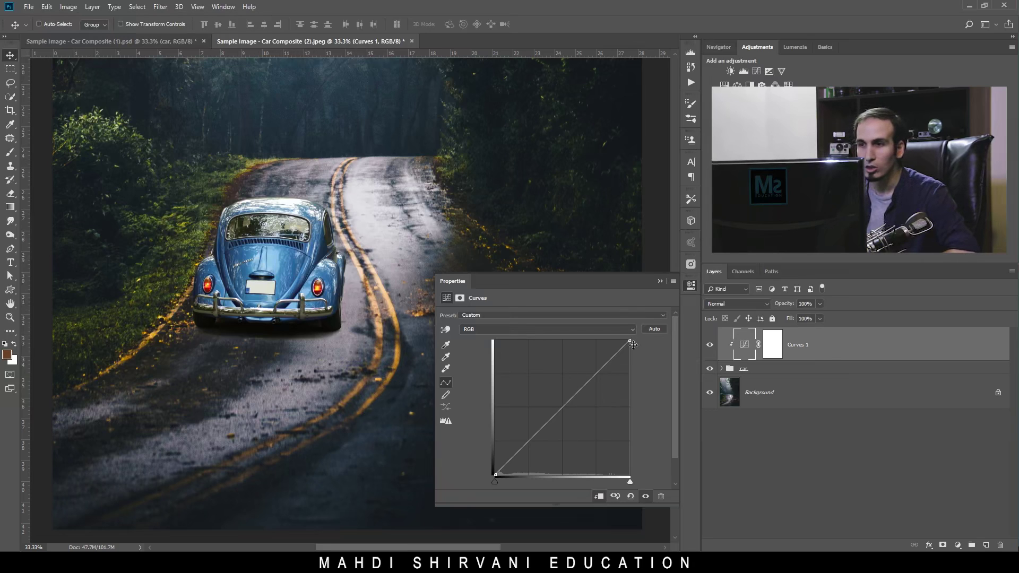
Tone down the car's highlights in the RGB curve with an upper curve point and a slightly lowered white point
left_click(593, 377)
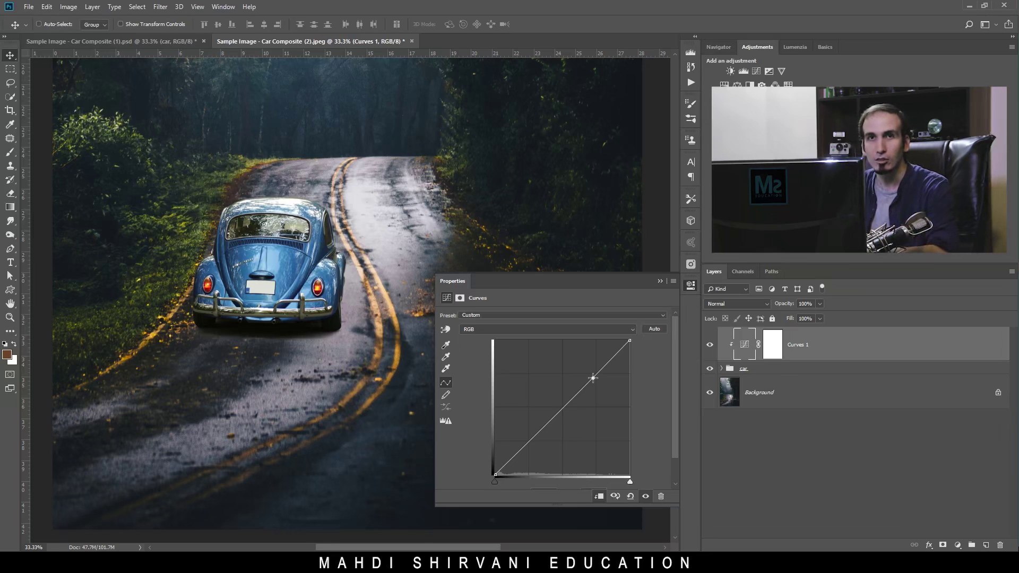
left_click(593, 377)
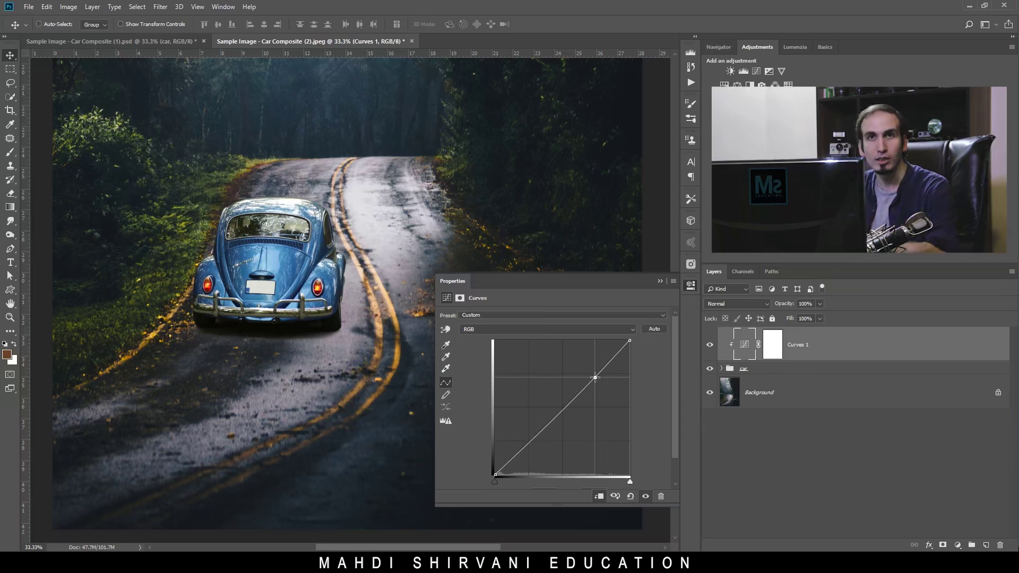
mouse_move(594, 377)
left_mouse_down()
mouse_move(586, 367)
mouse_move(598, 376)
left_mouse_up()
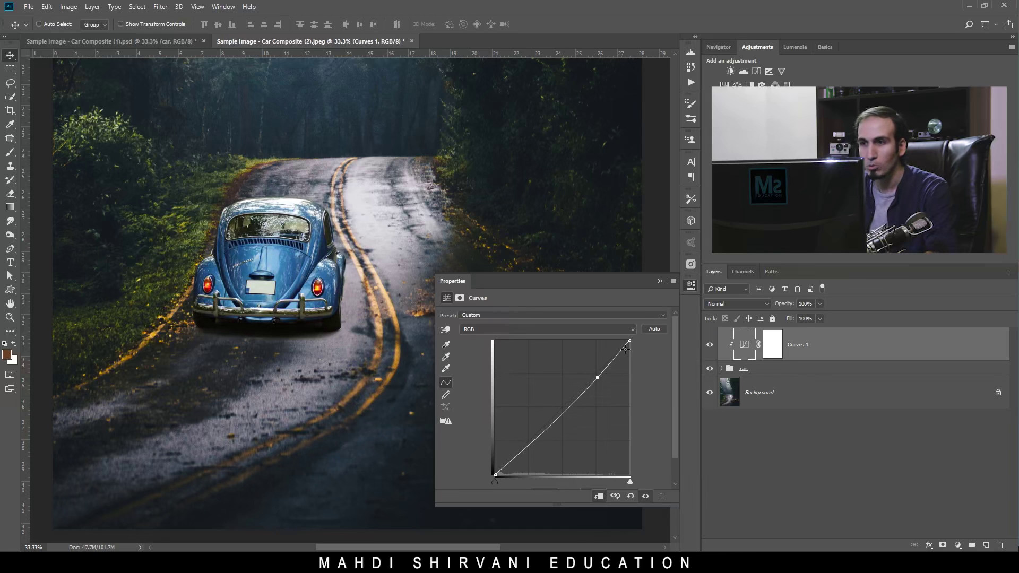
left_click_drag(630, 341, 632, 344)
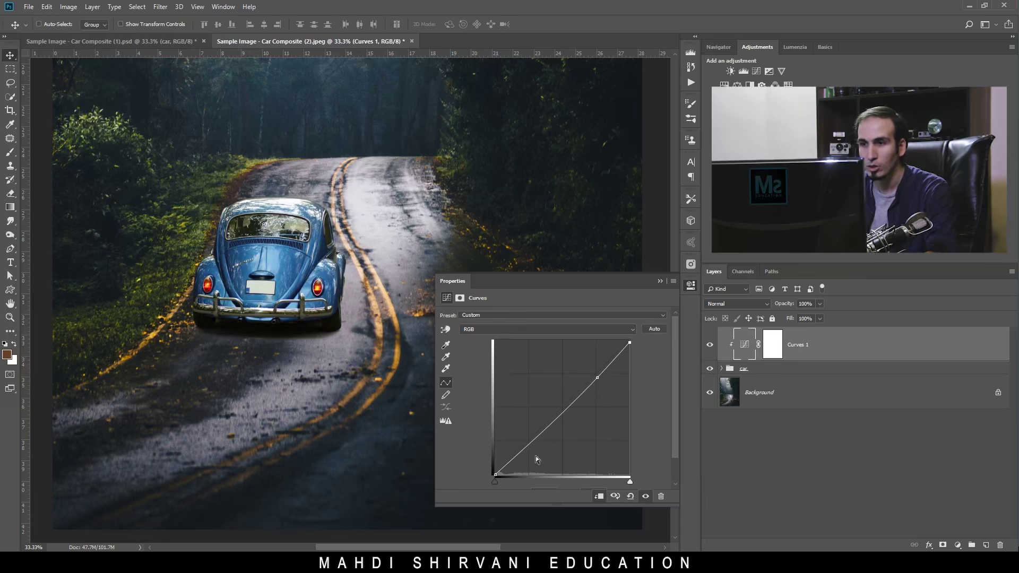
Lift the RGB curve's black point slightly and pull a lower curve point down to deepen the car's shadow tones
left_click_drag(495, 474, 495, 468)
left_click_drag(535, 439, 533, 434)
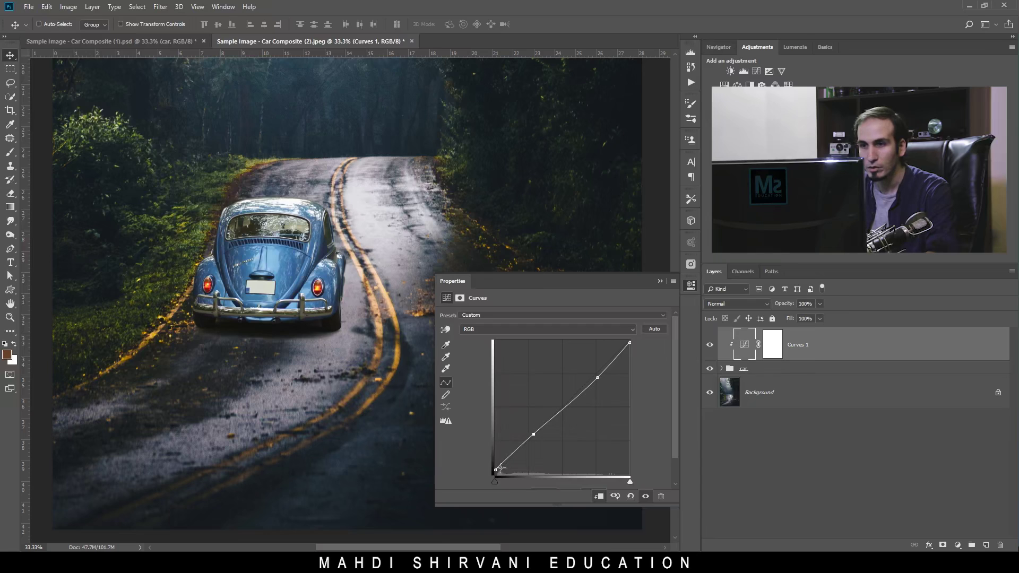
left_click_drag(497, 469, 495, 468)
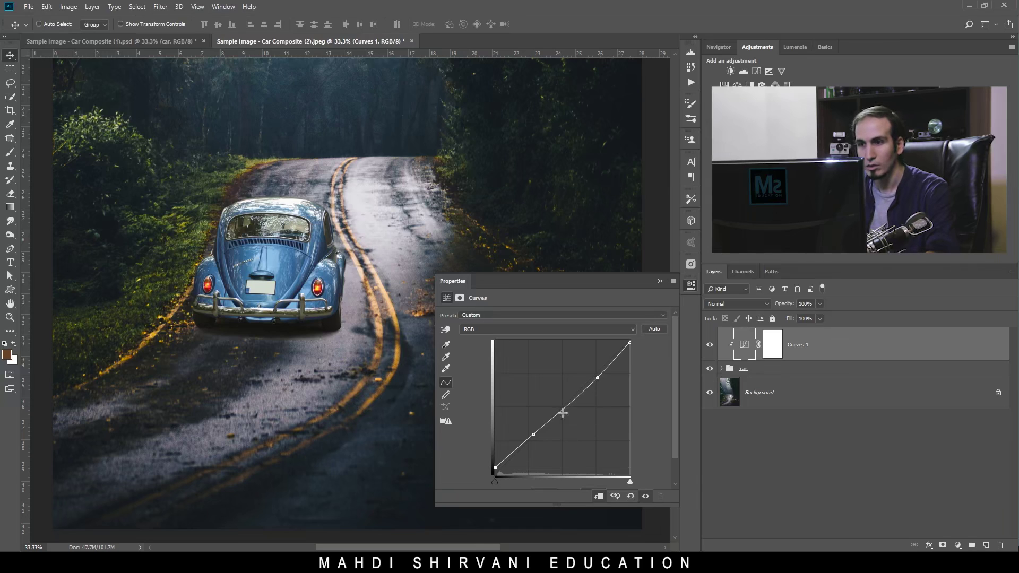
left_click_drag(536, 433, 536, 441)
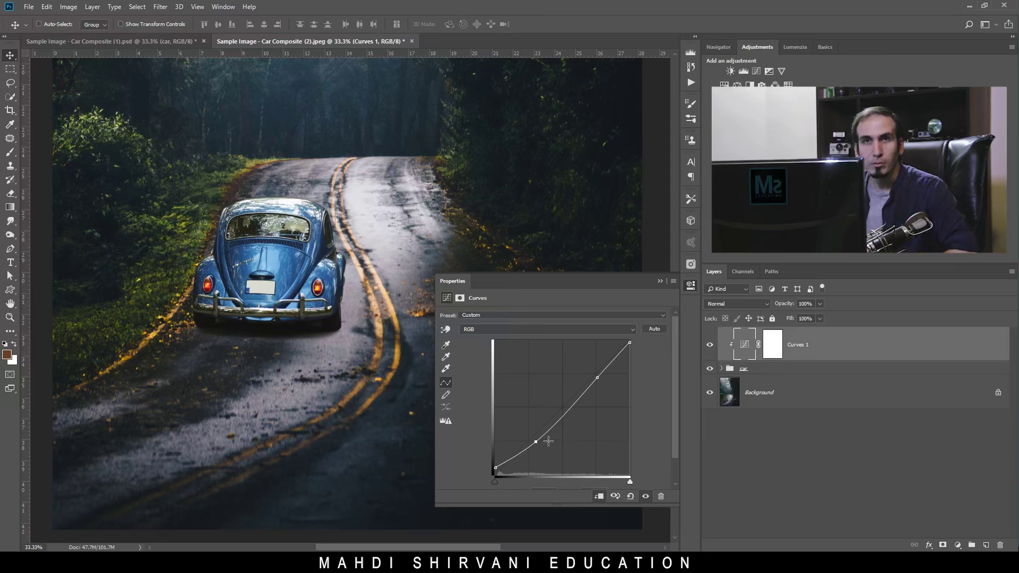
In the Red channel curve, move the white point and the black point slightly inward
left_click(553, 329)
left_click(552, 347)
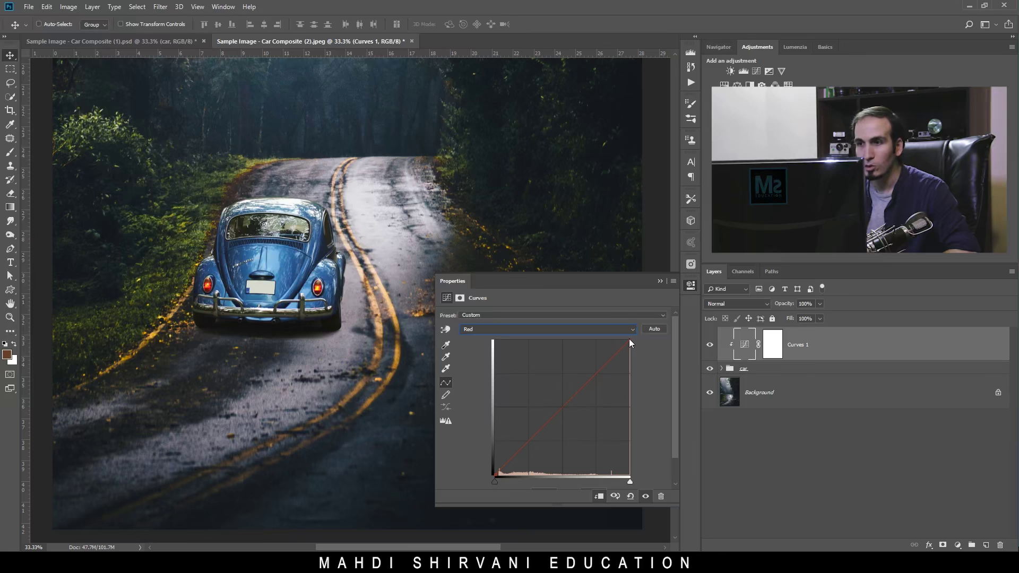
left_click_drag(630, 340, 619, 341)
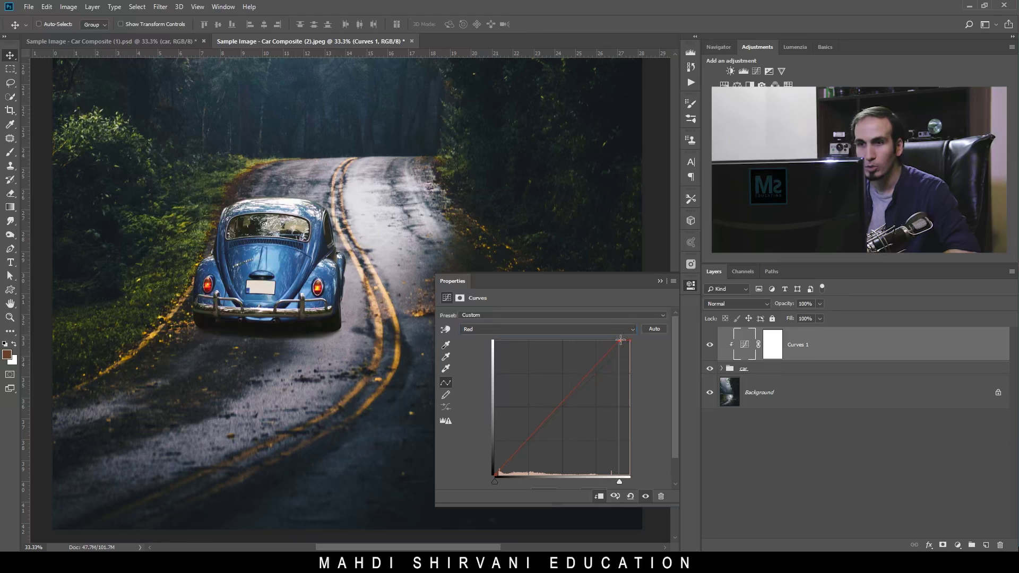
left_click_drag(495, 474, 500, 473)
Raise the midtones of the Green channel curve slightly
left_click(538, 330)
left_click(539, 352)
left_click_drag(563, 407, 559, 405)
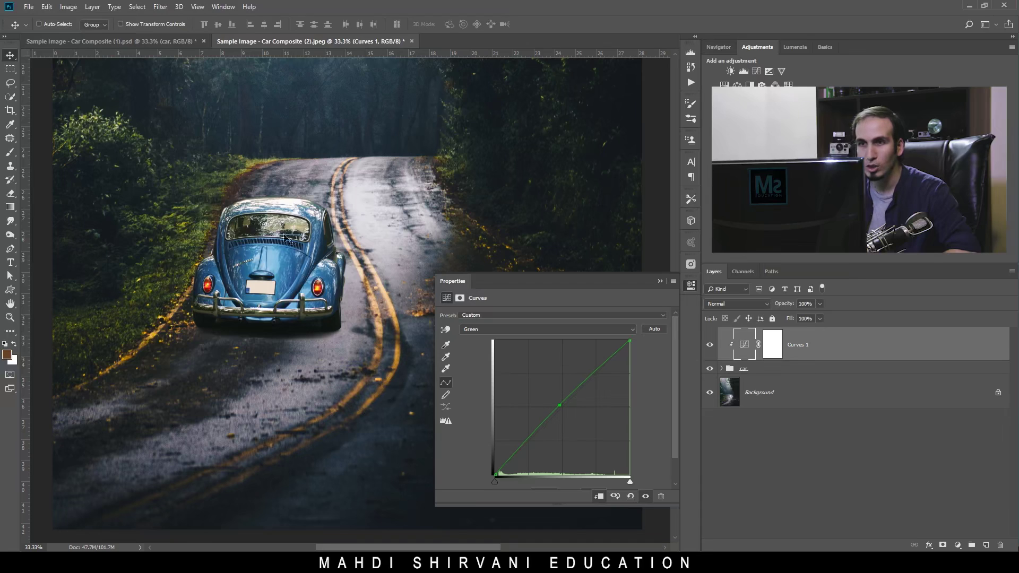
In the Blue channel curve, lift the black point and lower the white point slightly
left_click(543, 331)
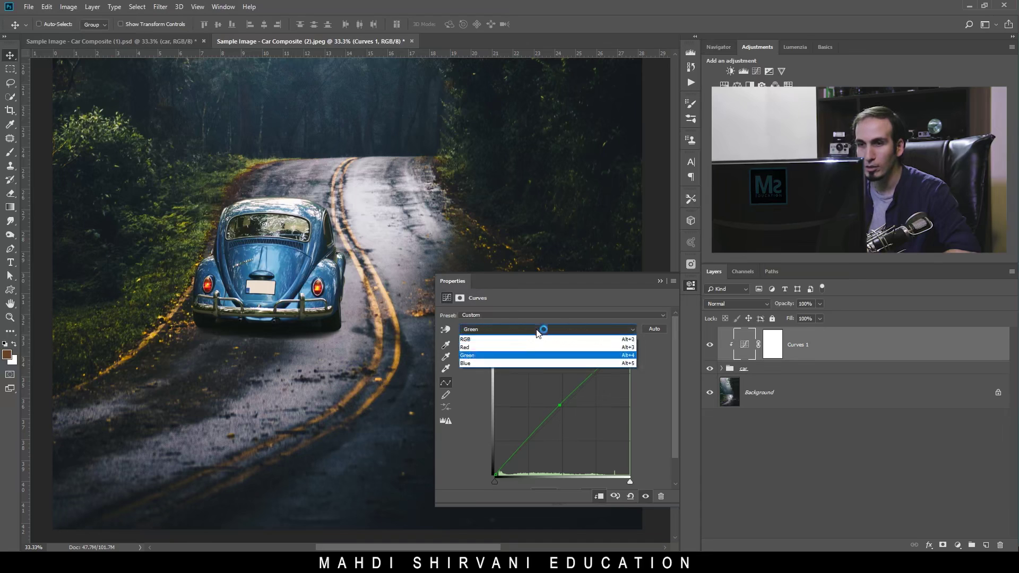
left_click(514, 363)
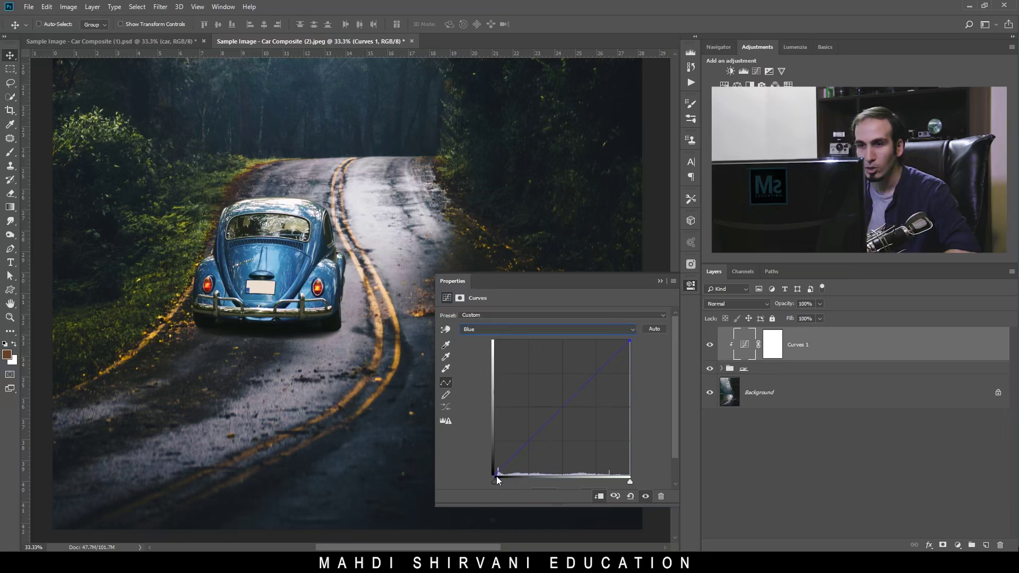
left_click_drag(495, 475, 491, 470)
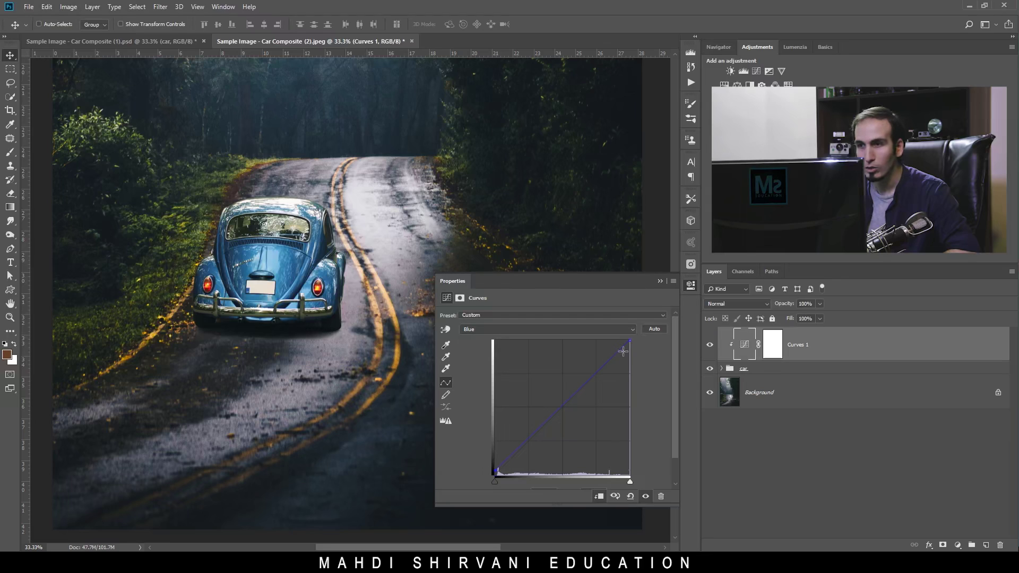
left_click_drag(631, 340, 634, 346)
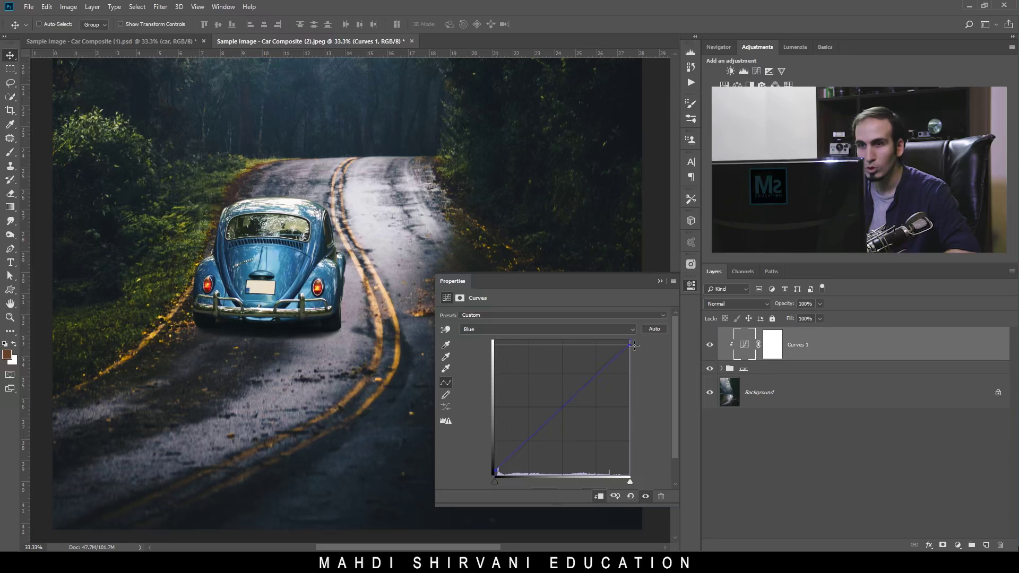
left_click_drag(634, 345, 636, 344)
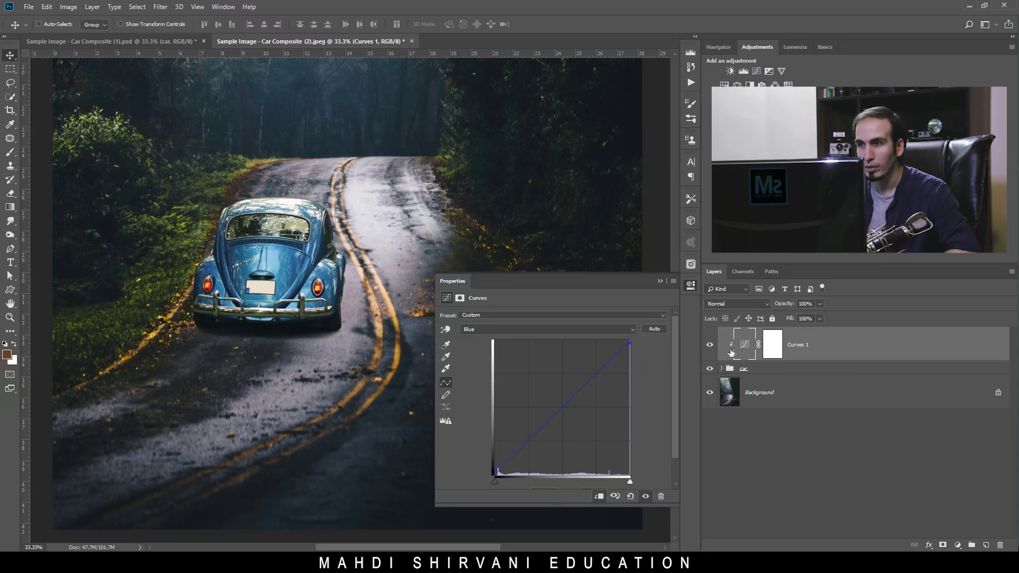
Close the curve settings and compare the car before and after by toggling the Curves layer's visibility
left_click(689, 286)
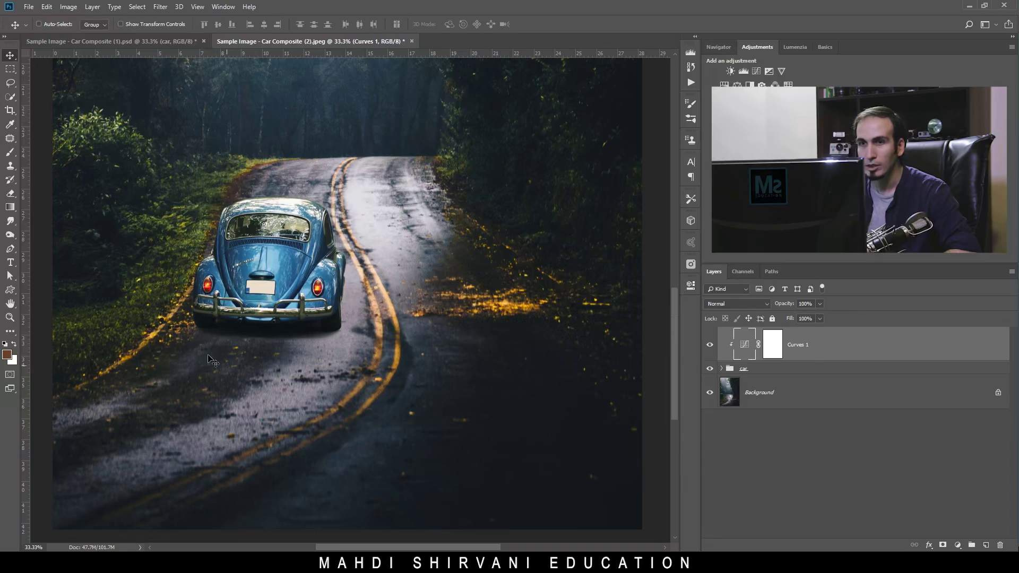
left_click(712, 352)
left_click(711, 352)
left_click(712, 352)
left_click(712, 353)
left_click(712, 353)
left_click(712, 353)
key("ctrl+minus")
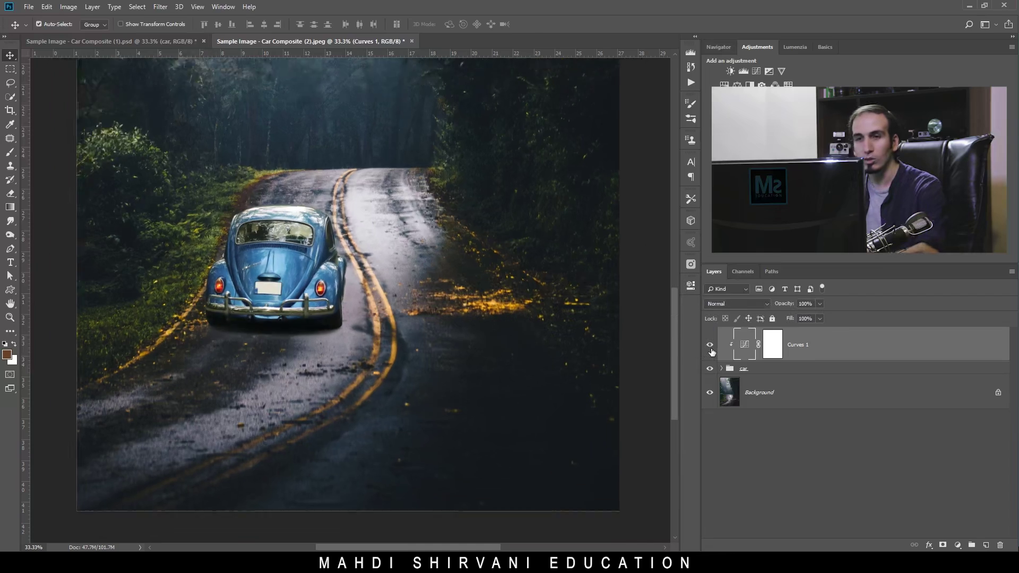
Compare the whole composite with and without the Curves adjustment by toggling that layer's visibility
key("ctrl+minus")
key("ctrl+plus")
key("ctrl+minus")
left_click(712, 352)
left_click(711, 353)
left_click(712, 353)
left_click(712, 353)
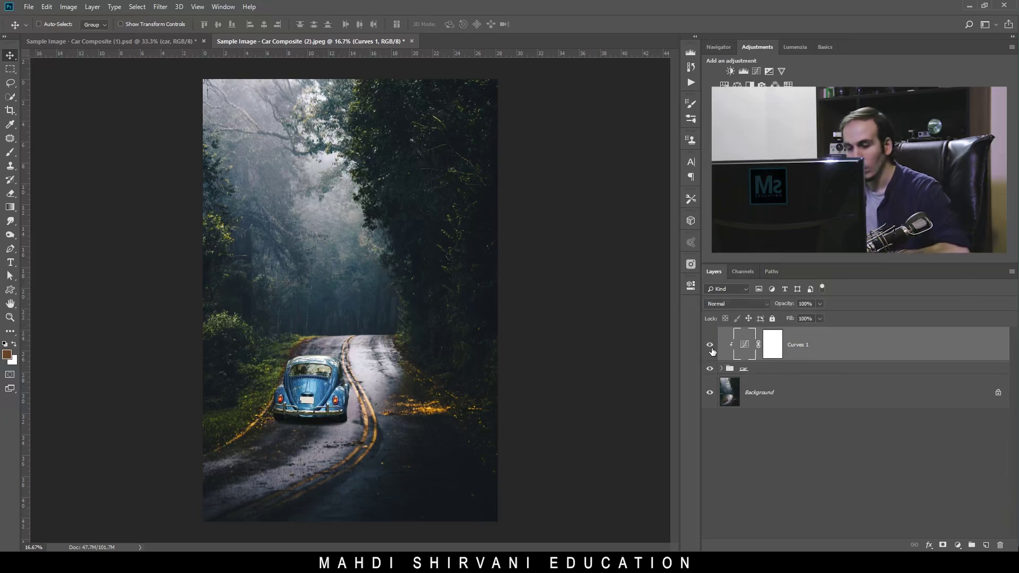
Examine the car up close against the surrounding road, comparing the grain and texture of both
key("ctrl+plus")
key("ctrl+plus")
key("ctrl+plus")
key("ctrl+plus")
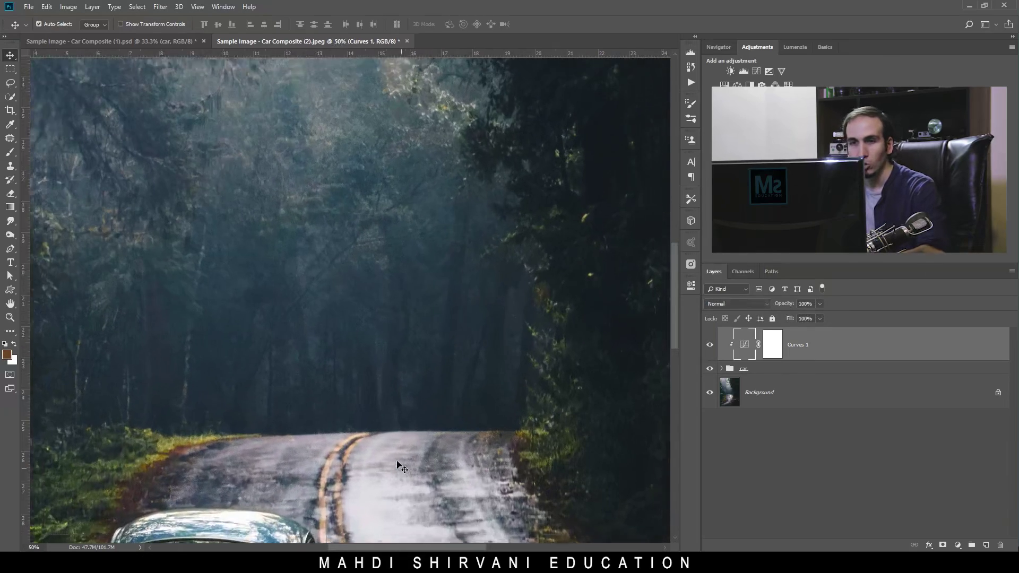
left_click_drag(367, 441, 394, 138)
left_click_drag(344, 184, 358, 374)
left_click_drag(335, 295, 372, 88)
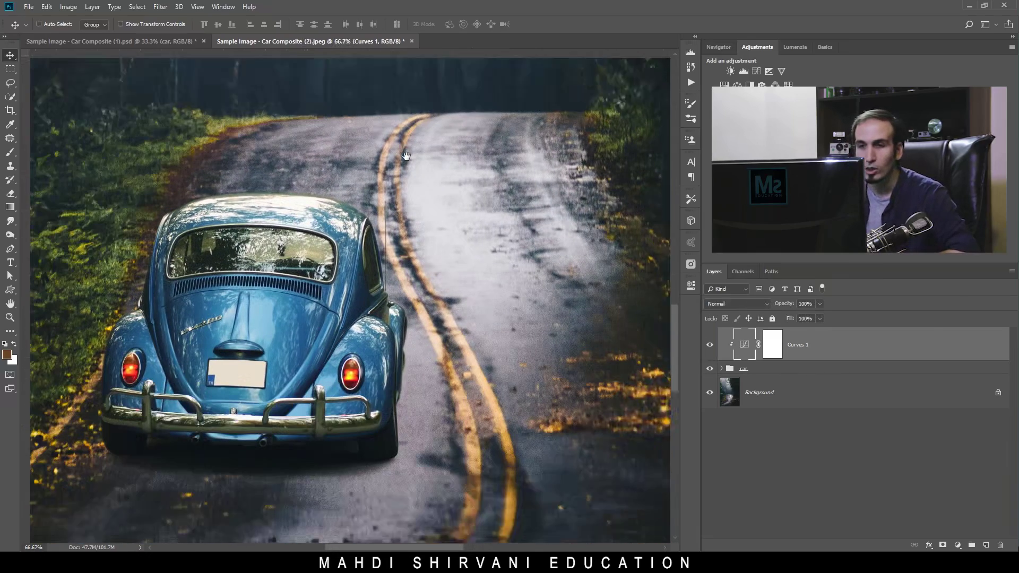
left_click_drag(268, 373, 285, 317)
left_click_drag(188, 330, 341, 323)
key("ctrl+plus")
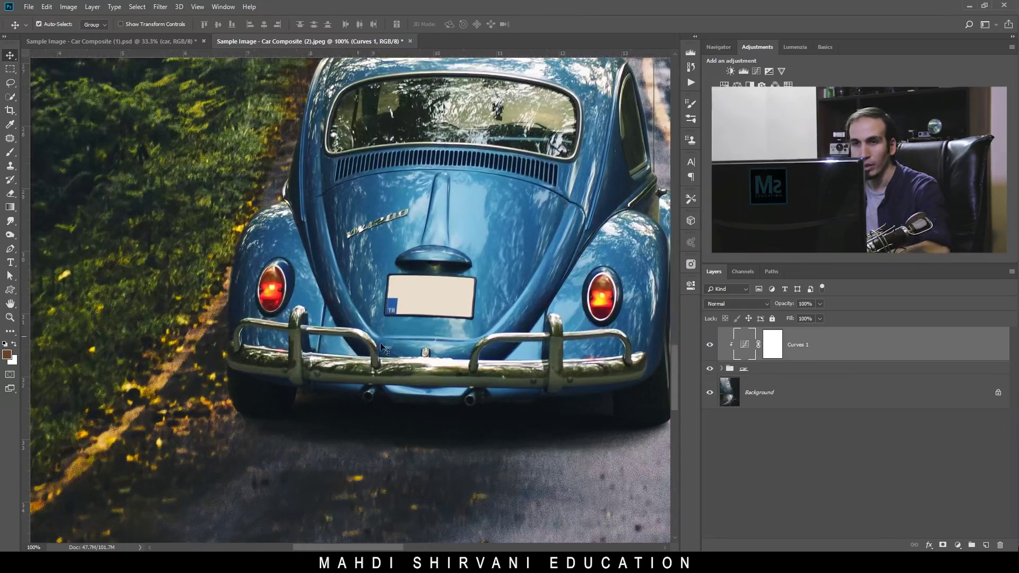
left_click_drag(470, 243, 415, 302)
key("ctrl+r")
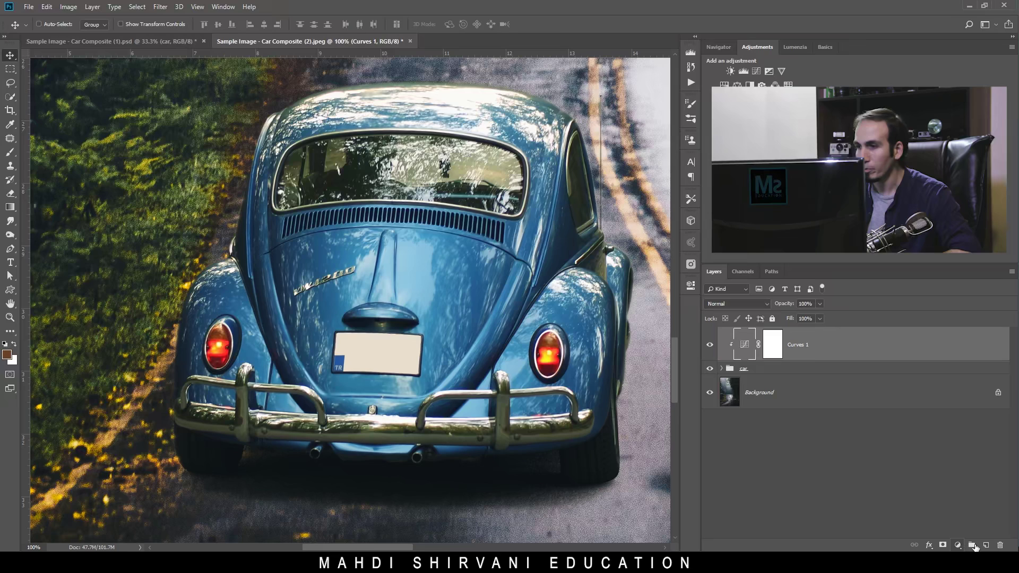
Add a new layer clipped above the Curves layer and fill it with 50% Gray
left_click(985, 546)
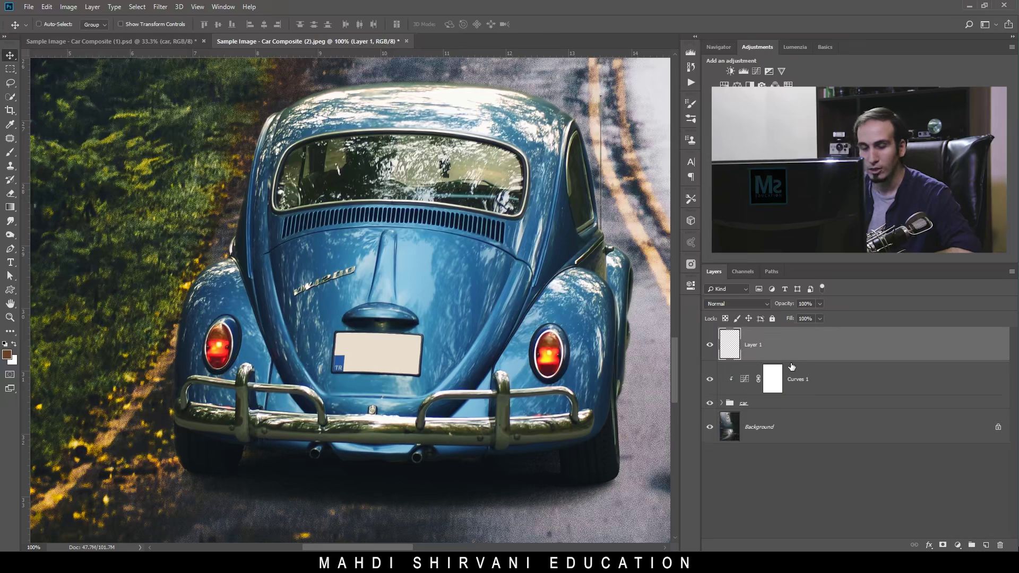
left_click(736, 360, "alt")
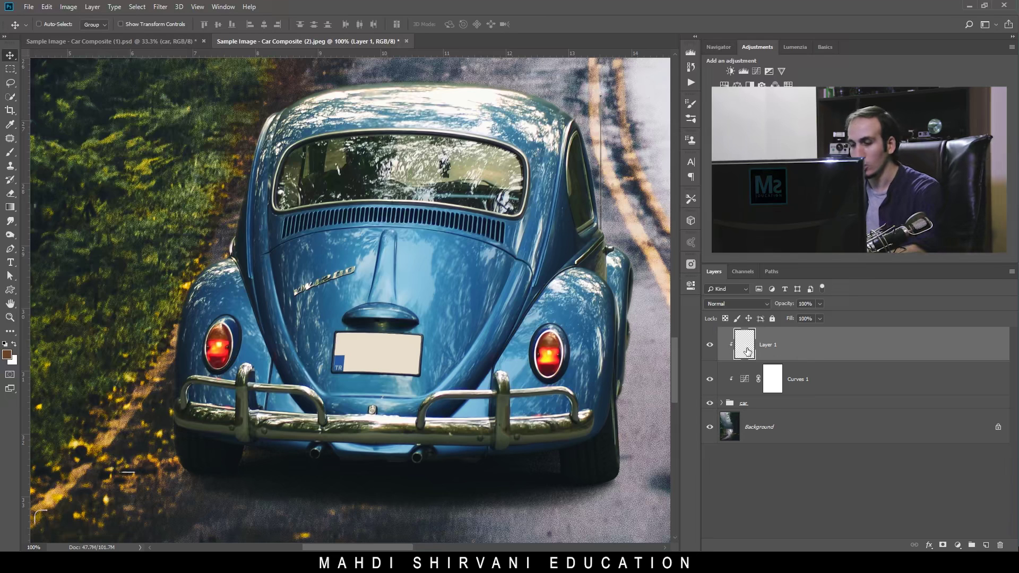
key("shift+BackSpace")
left_click_drag(155, 149, 114, 97)
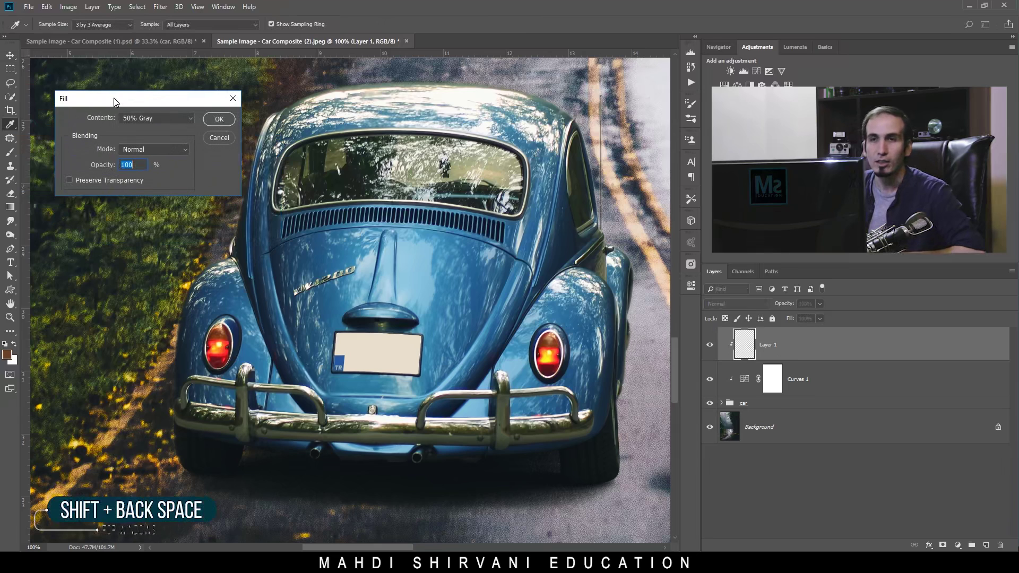
left_click(148, 118)
left_click(146, 211)
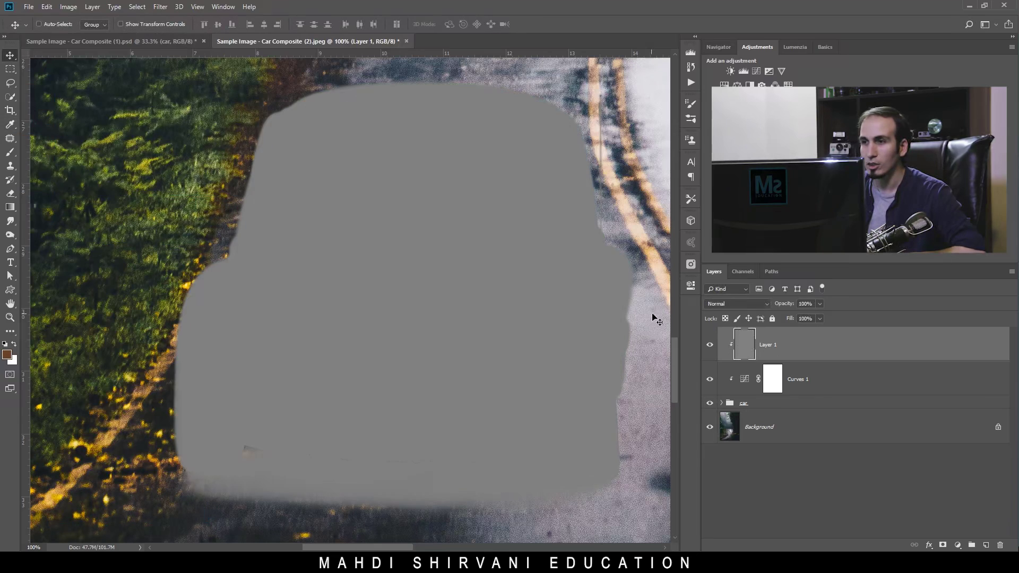
left_click(219, 119)
Set the gray layer's blend mode to Soft Light and add uniform, monochromatic noise of about 15%
left_click(721, 307)
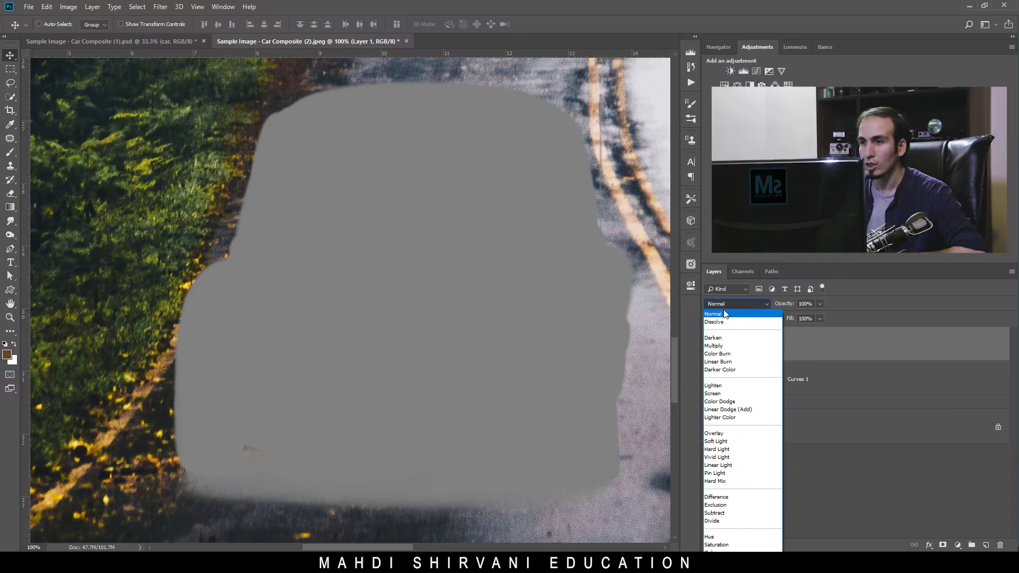
left_click(732, 442)
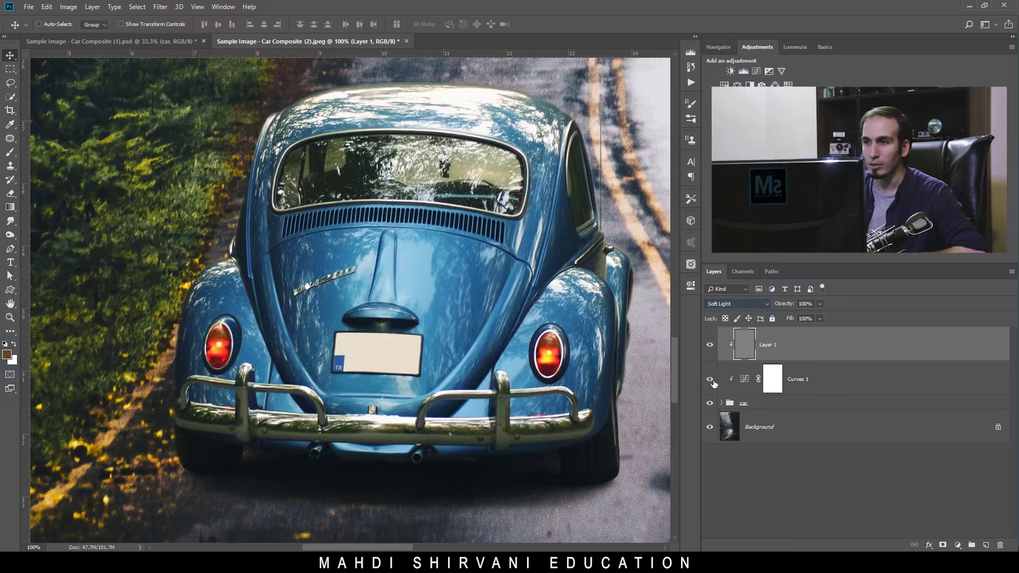
left_click(160, 6)
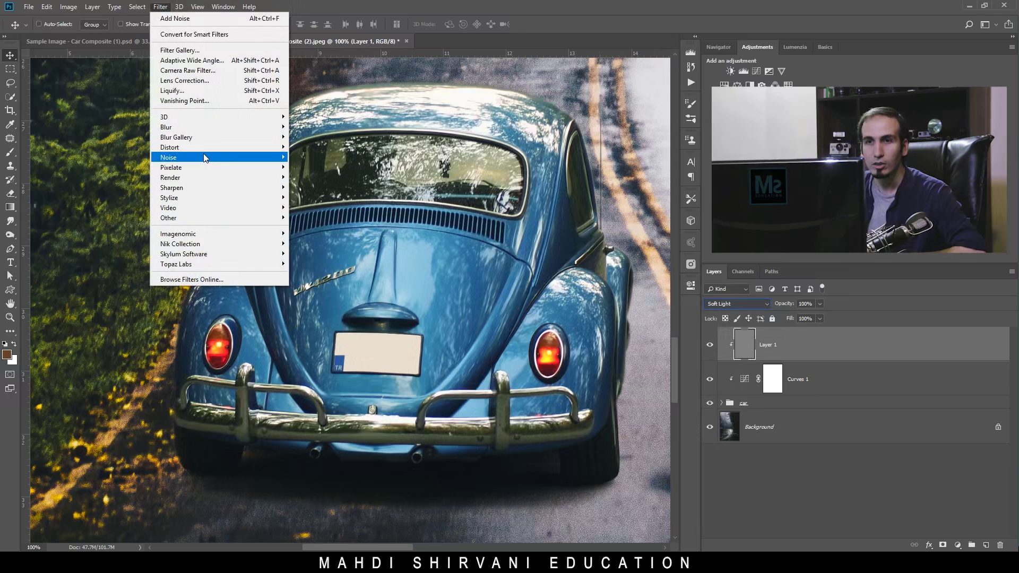
mouse_move(203, 156)
left_click(304, 159)
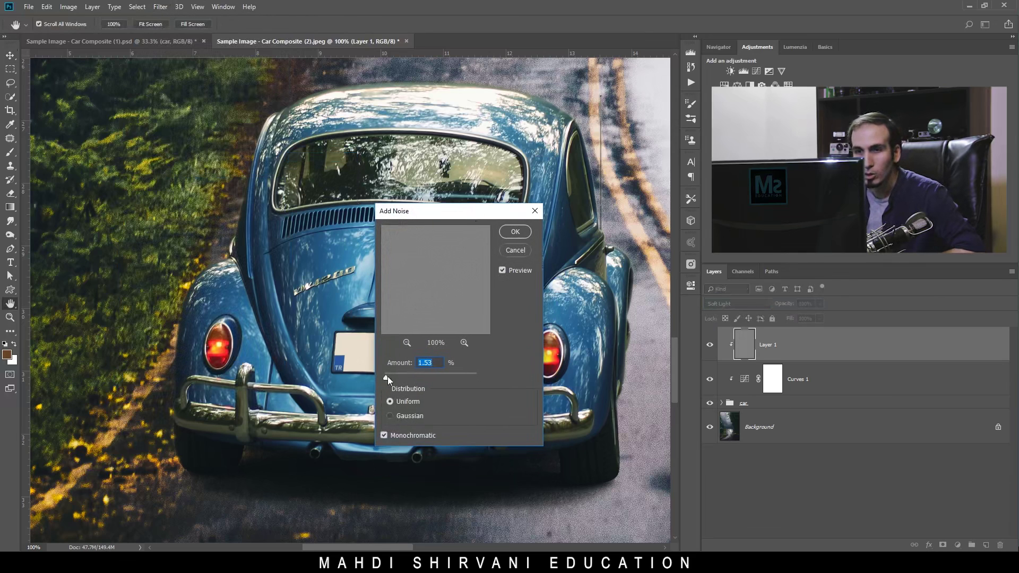
left_click_drag(394, 377, 394, 377)
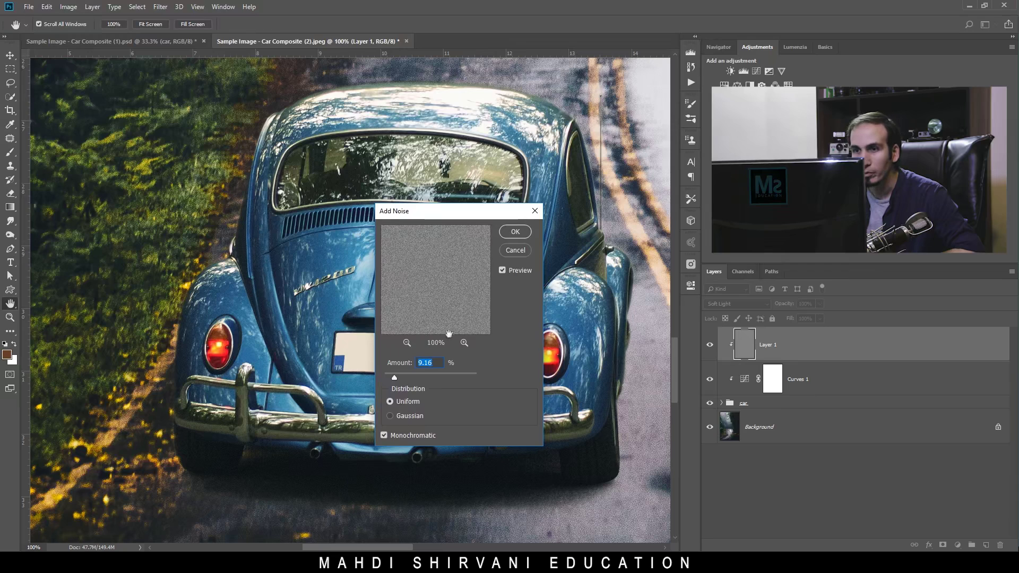
left_click_drag(396, 378, 398, 378)
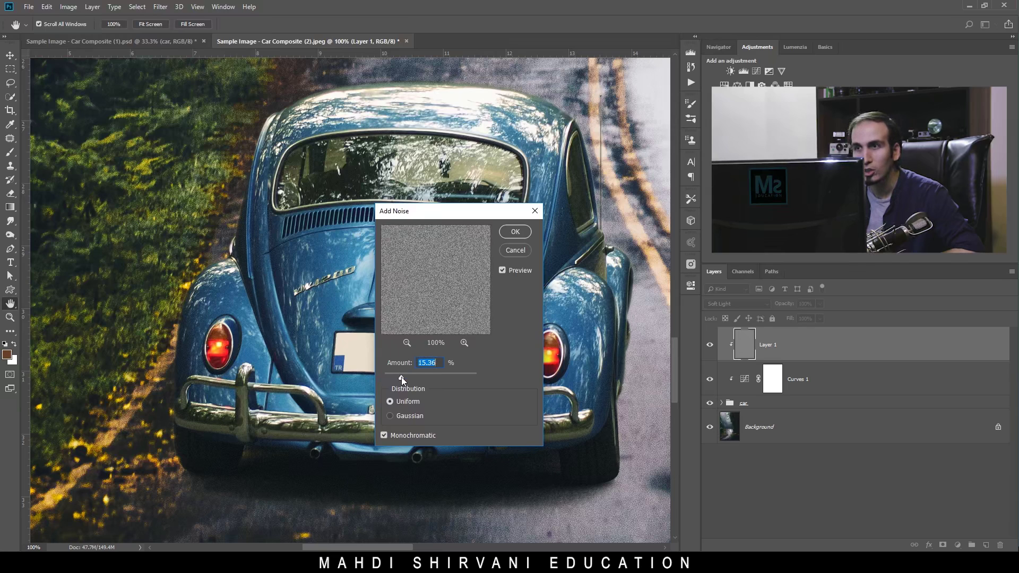
left_click(522, 233)
Compare the car with and without the added noise by toggling the gray layer's visibility
left_click(709, 346)
left_click(710, 346)
left_click(710, 346)
left_click(711, 347)
left_click(713, 347)
left_click(713, 347)
left_click(714, 349)
left_click(714, 348)
left_click(714, 348)
left_click(714, 348)
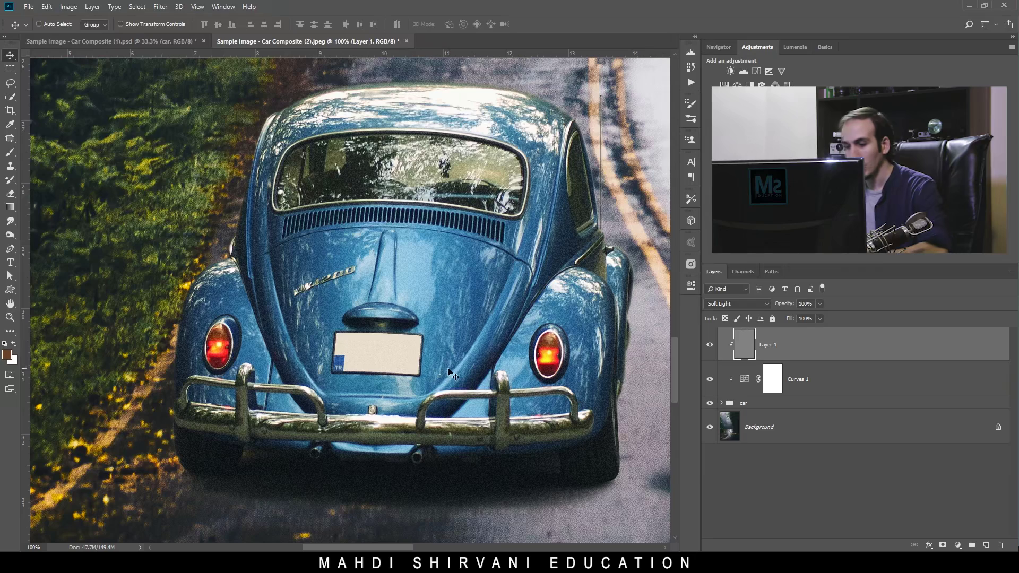
Add a Color Lookup adjustment layer using the FoggyNight.3DL LUT and reduce its opacity to 35%
key("ctrl+minus")
key("ctrl+minus")
key("ctrl+minus")
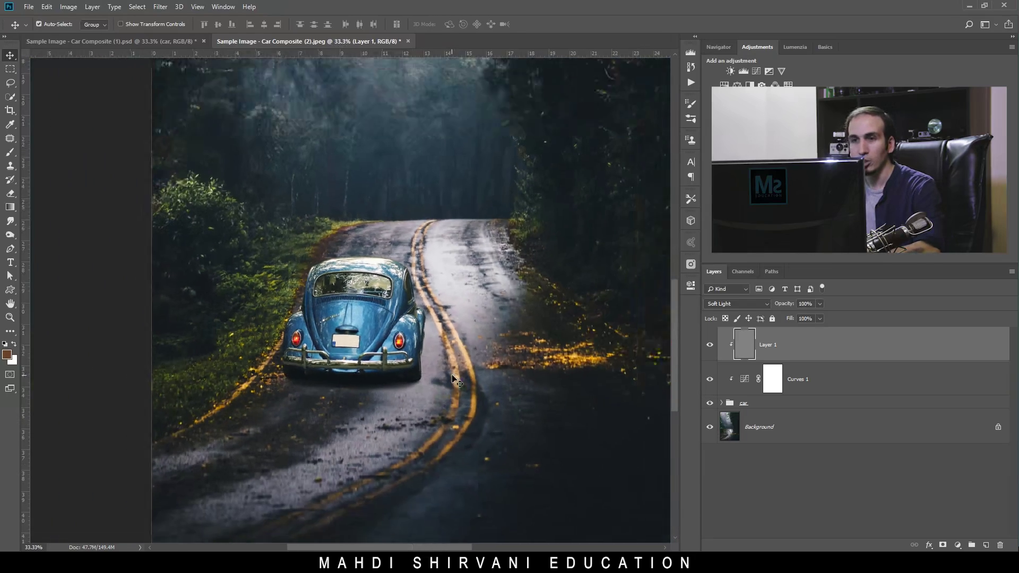
key("ctrl+0")
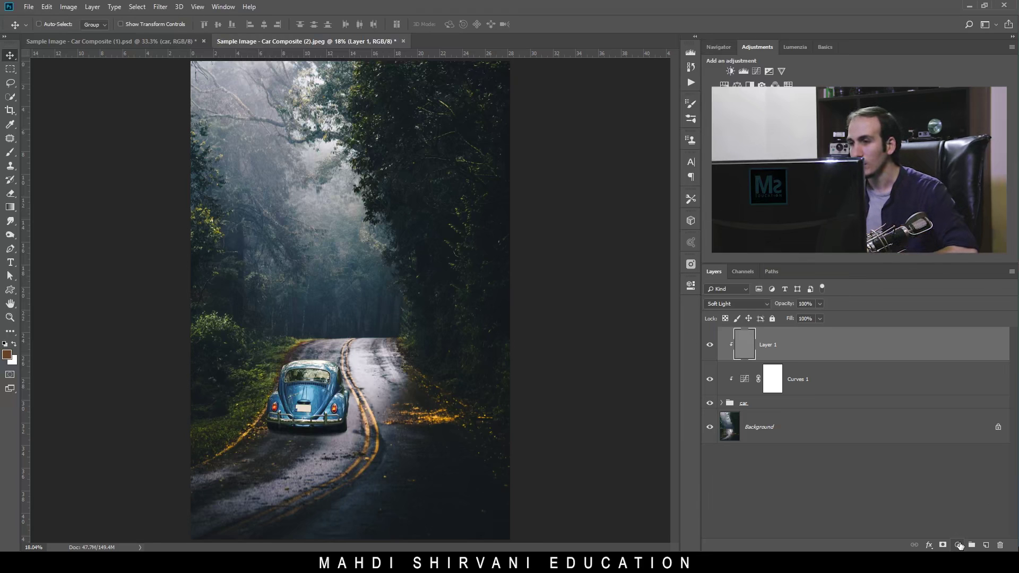
left_click(958, 545)
left_click(950, 487)
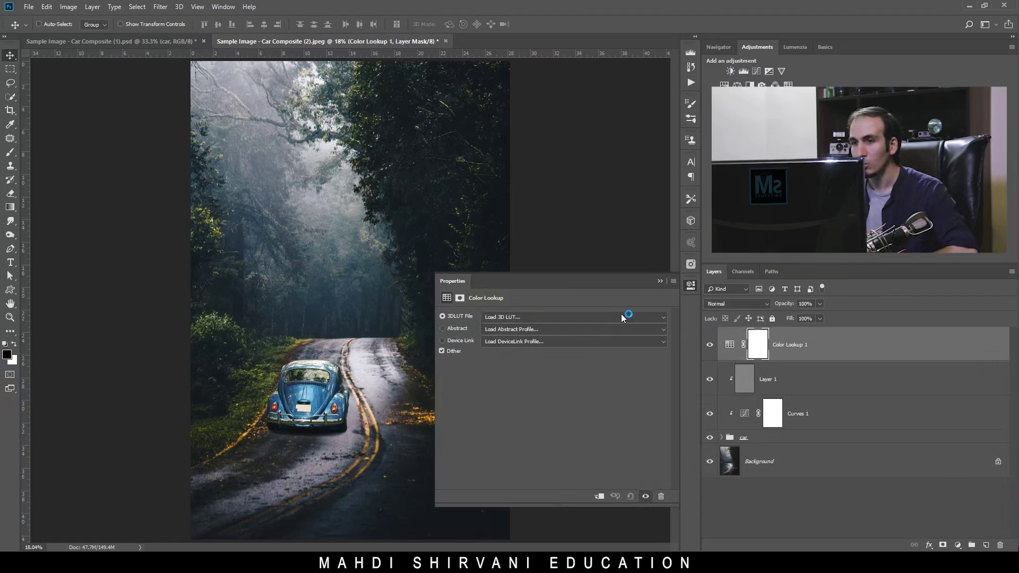
left_click(621, 315)
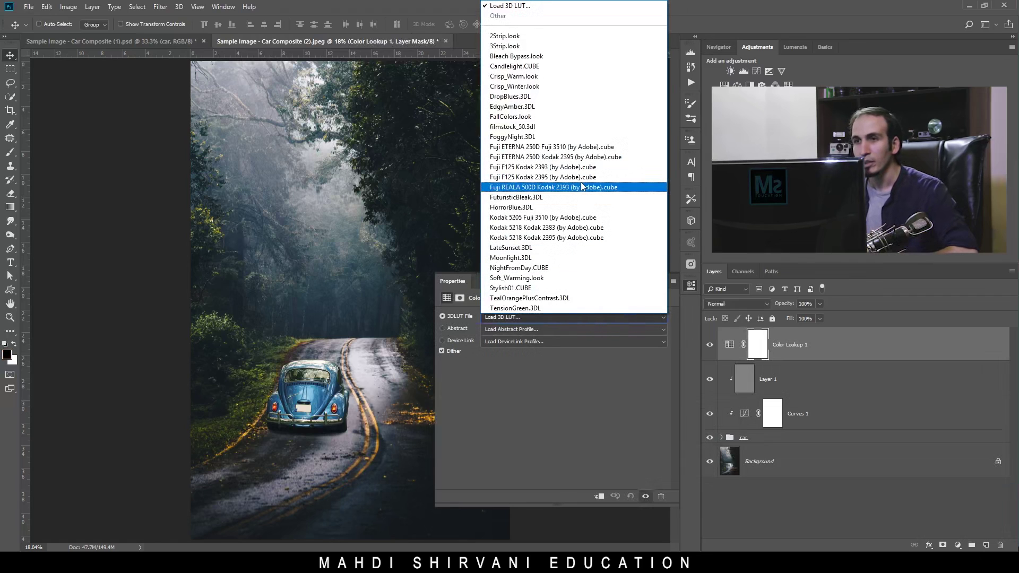
left_click(542, 138)
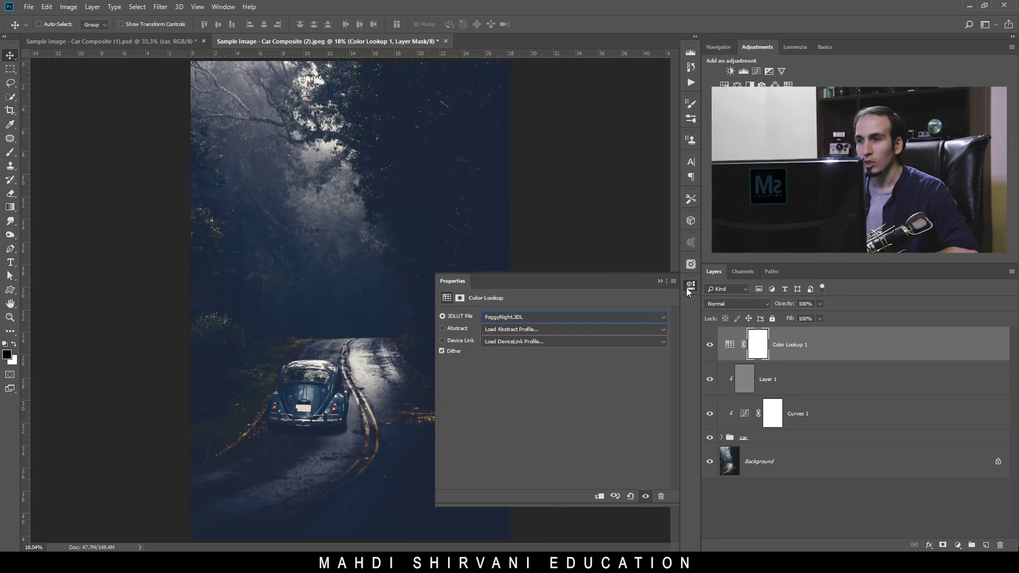
left_click(688, 287)
left_click_drag(786, 306, 753, 308)
Keep the Color Lookup layer in Normal blending after trying Soft Light, and set its opacity to 26%
left_click(741, 305)
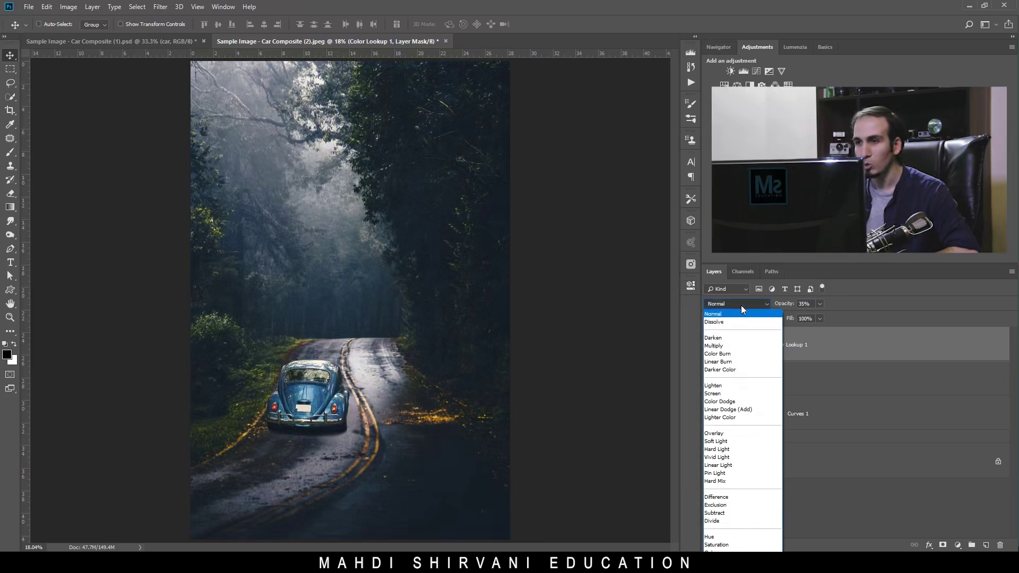
left_click(730, 444)
left_click_drag(780, 308, 788, 303)
left_click(737, 304)
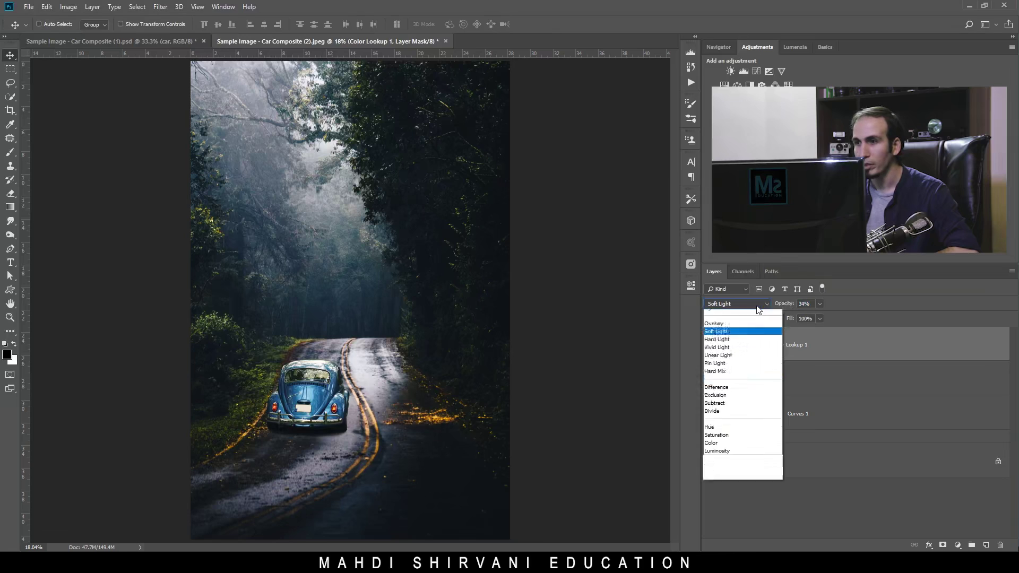
left_click(759, 314)
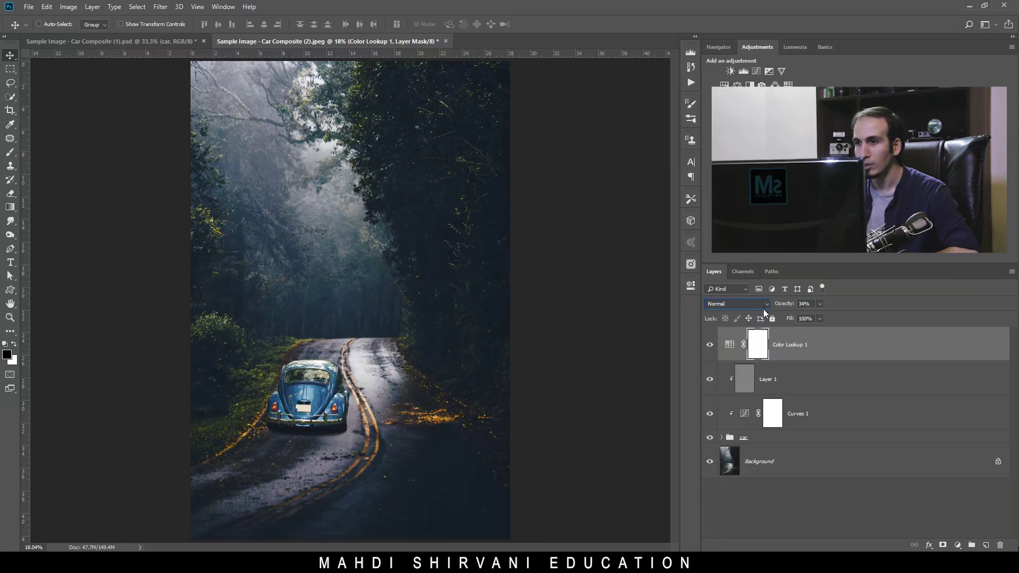
left_click_drag(781, 304, 782, 307)
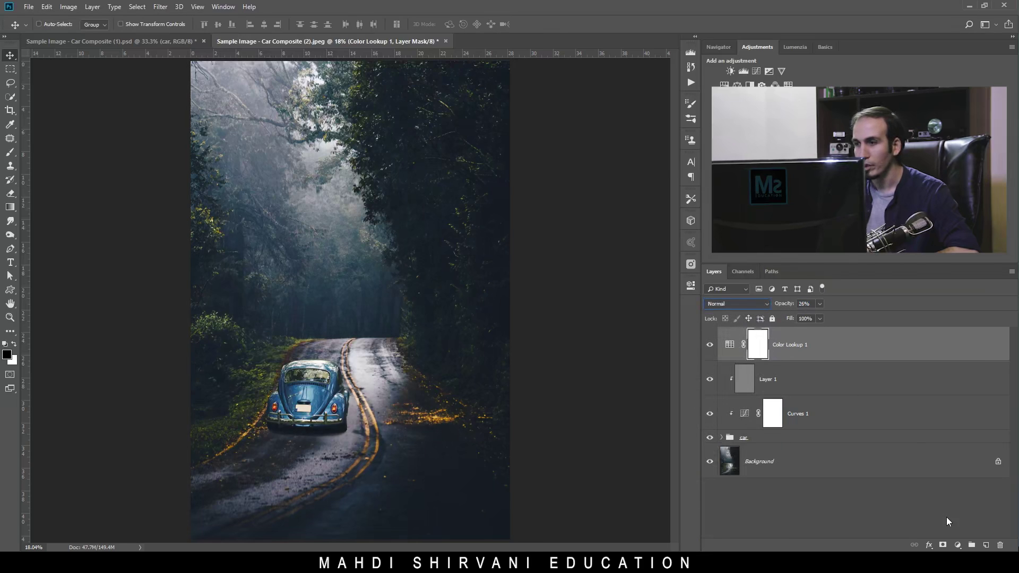
Add a Color Balance adjustment layer and shift its Shadows toward blue, setting Yellow-Blue to +4
left_click(959, 545)
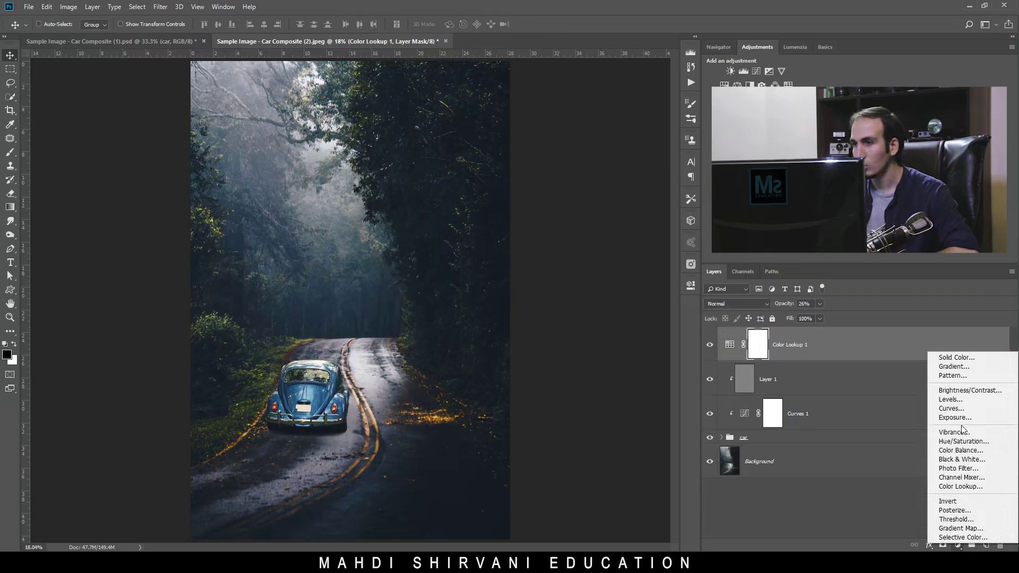
left_click(961, 450)
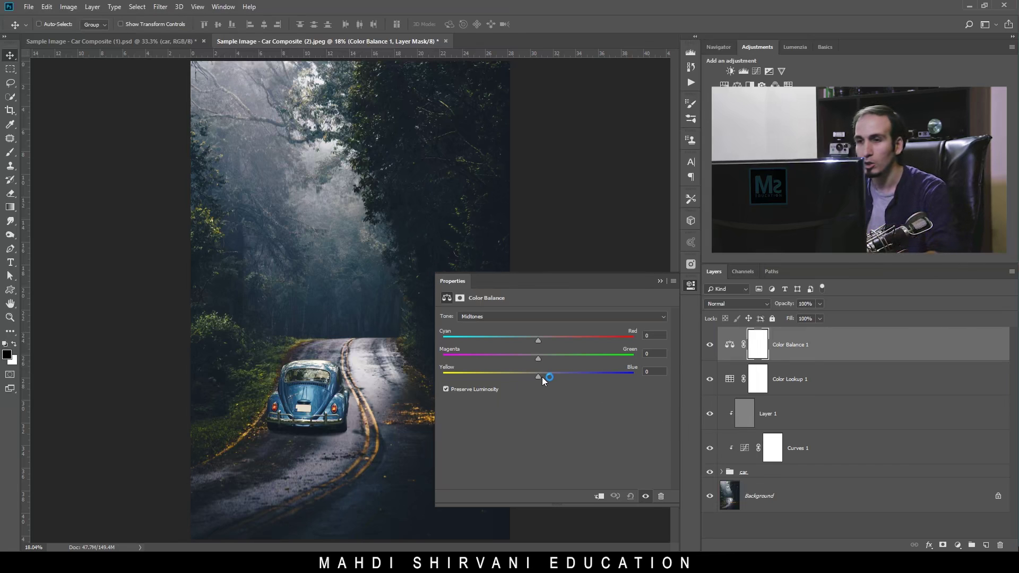
left_click(507, 318)
left_click(506, 327)
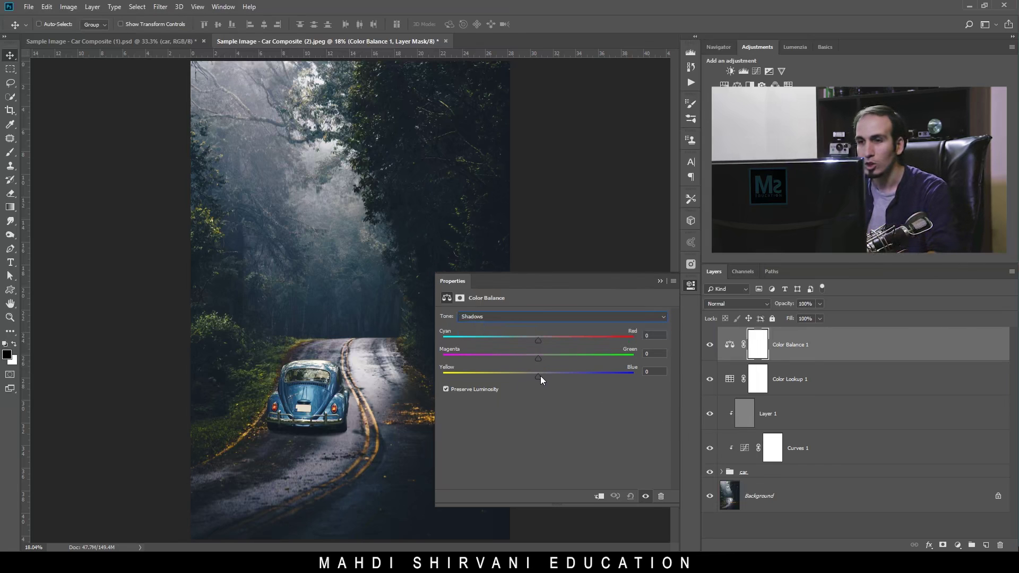
left_click_drag(539, 378, 531, 379)
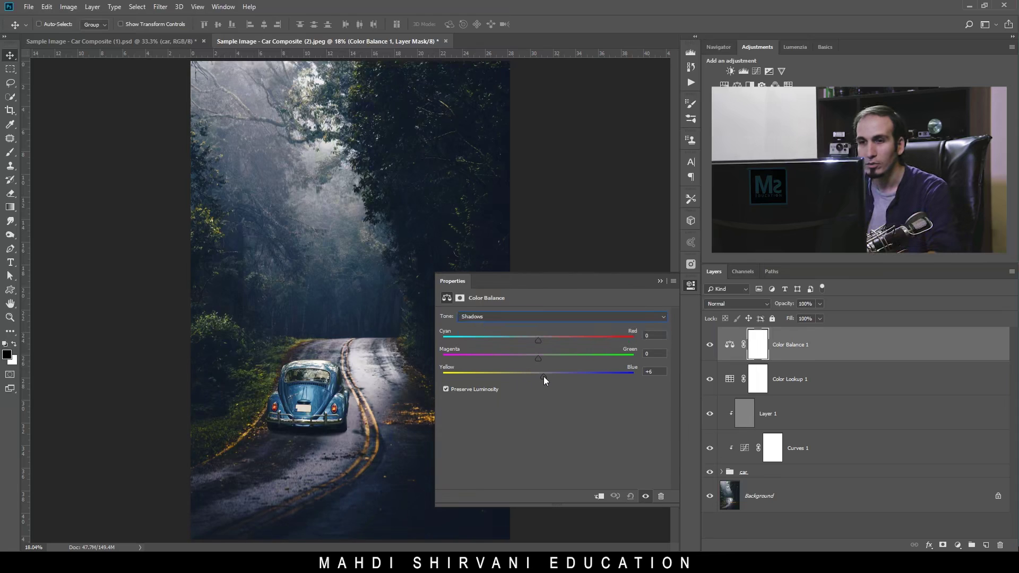
Shift the Color Balance Highlights toward yellow, setting Yellow-Blue to about -17, and close the adjustment settings
left_click(545, 316)
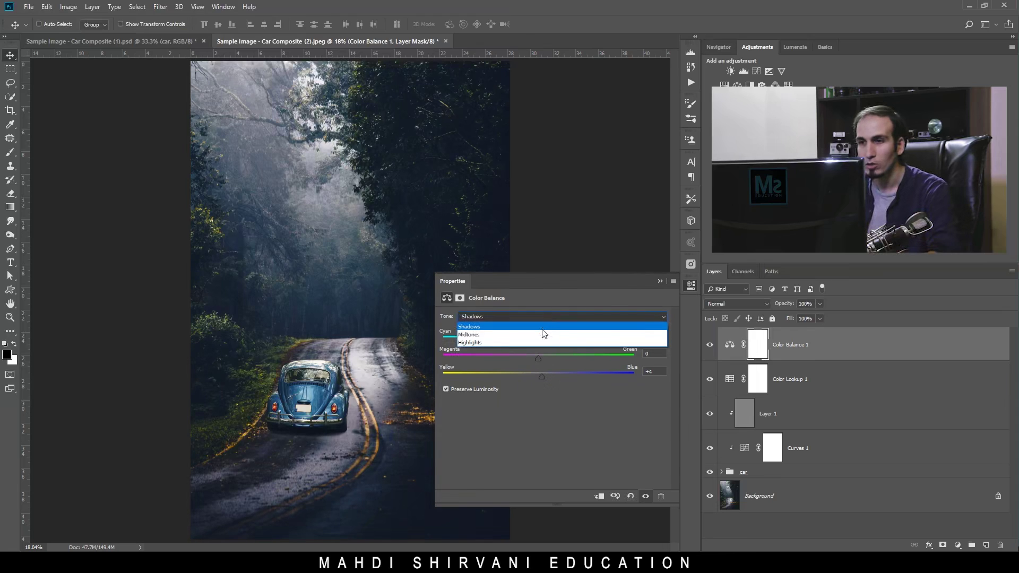
left_click(538, 343)
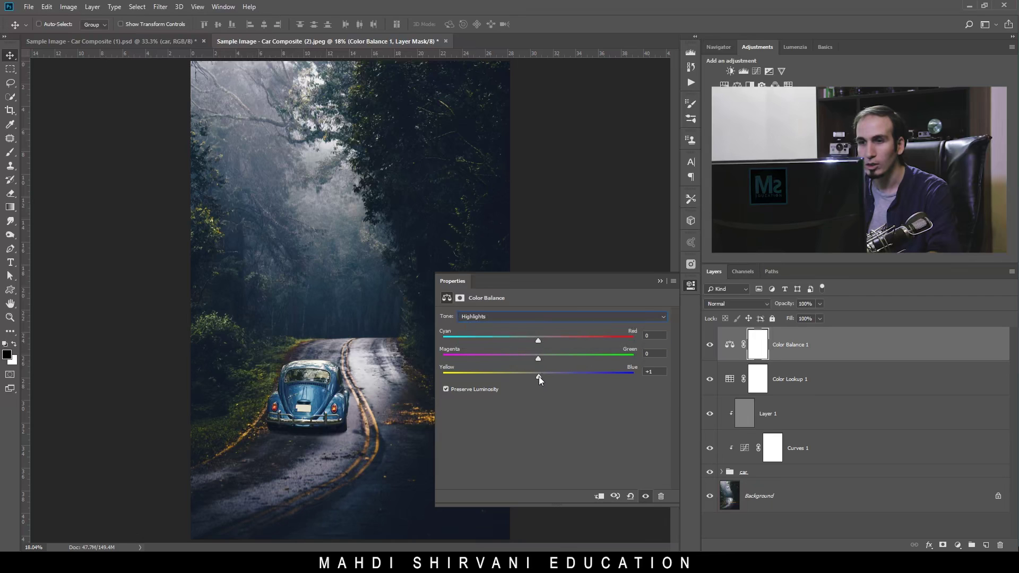
left_click_drag(543, 376, 523, 377)
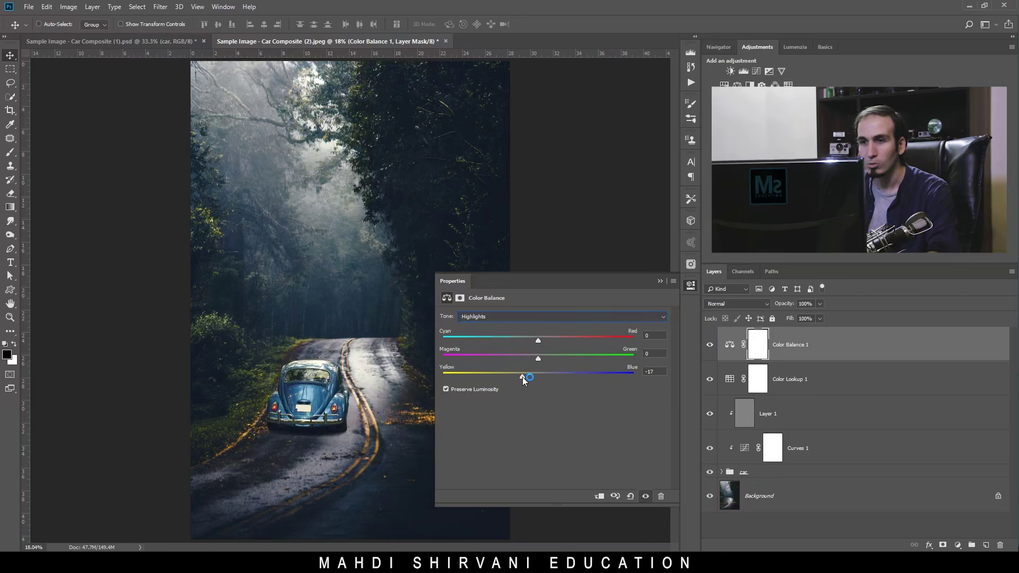
left_click(688, 289)
Compare the image before and after the colour grading by toggling the Color Balance layer's visibility
left_click(710, 345)
left_click(710, 346)
mouse_move(709, 350)
left_mouse_down()
mouse_move(712, 383)
mouse_move(710, 348)
left_mouse_up()
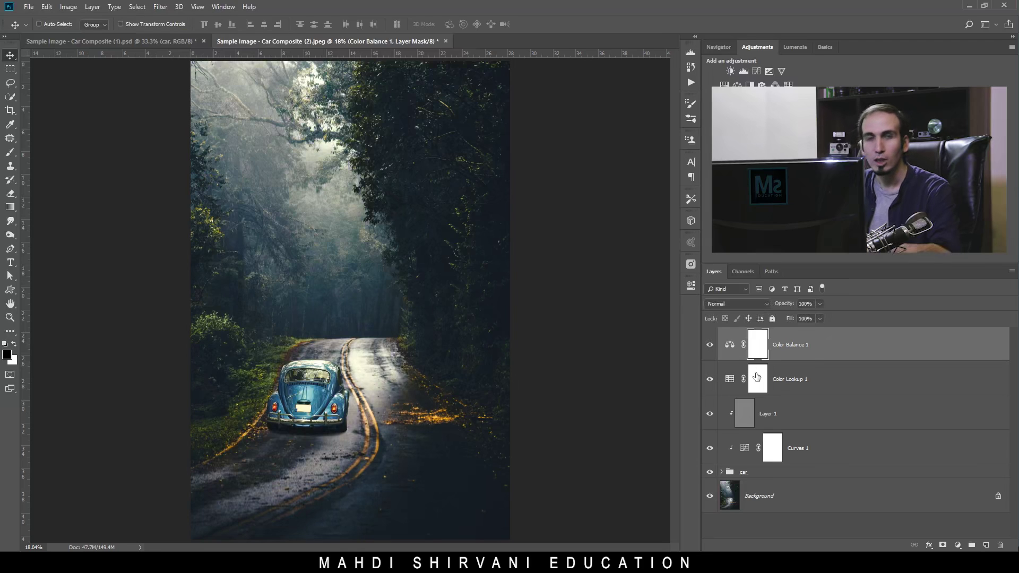